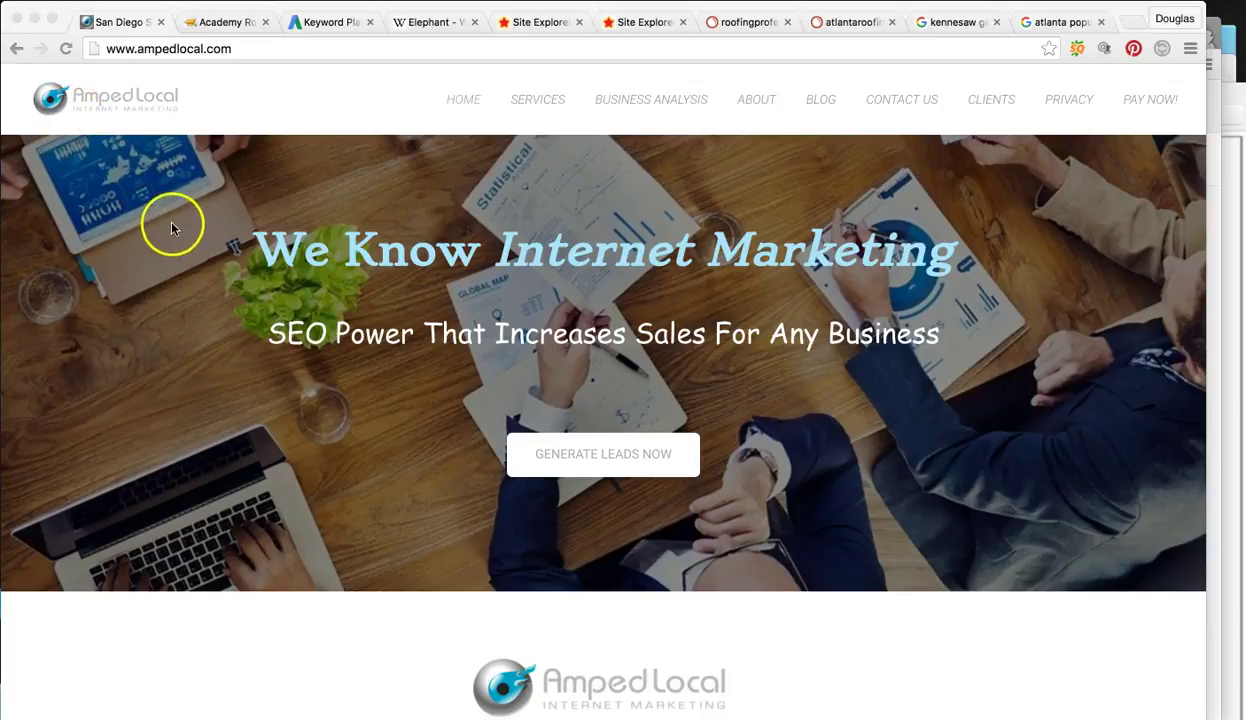
# Step: View the Academy Roofing website, then compare the Google population results for Kennesaw GA and Atlanta
pyautogui.click(213, 22)
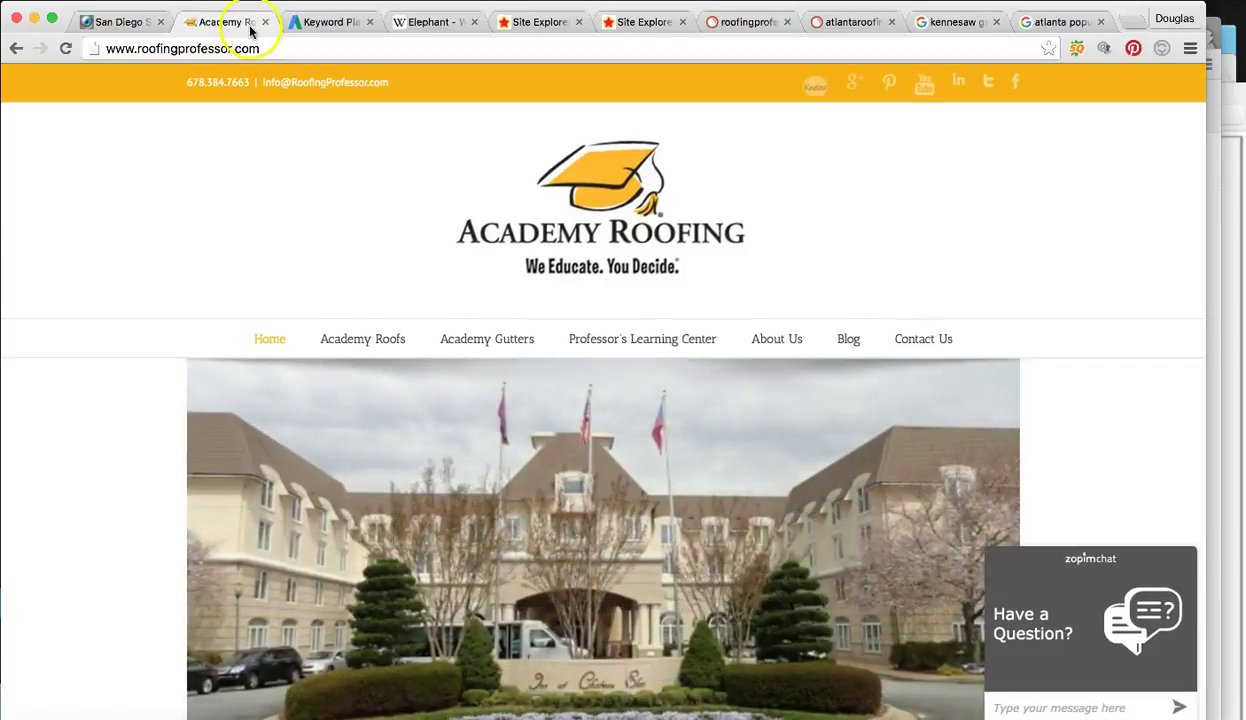
pyautogui.click(958, 22)
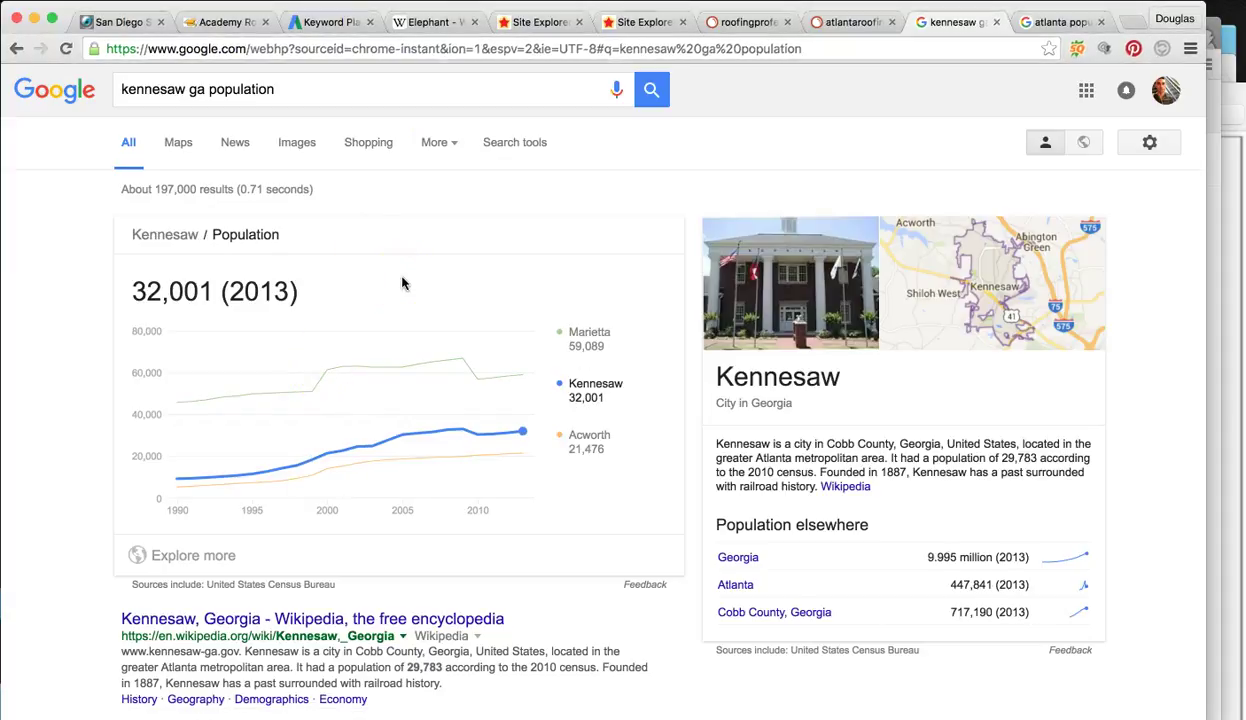
pyautogui.click(1163, 318)
pyautogui.scroll(-2, 1163, 320)
pyautogui.scroll(2, 1121, 231)
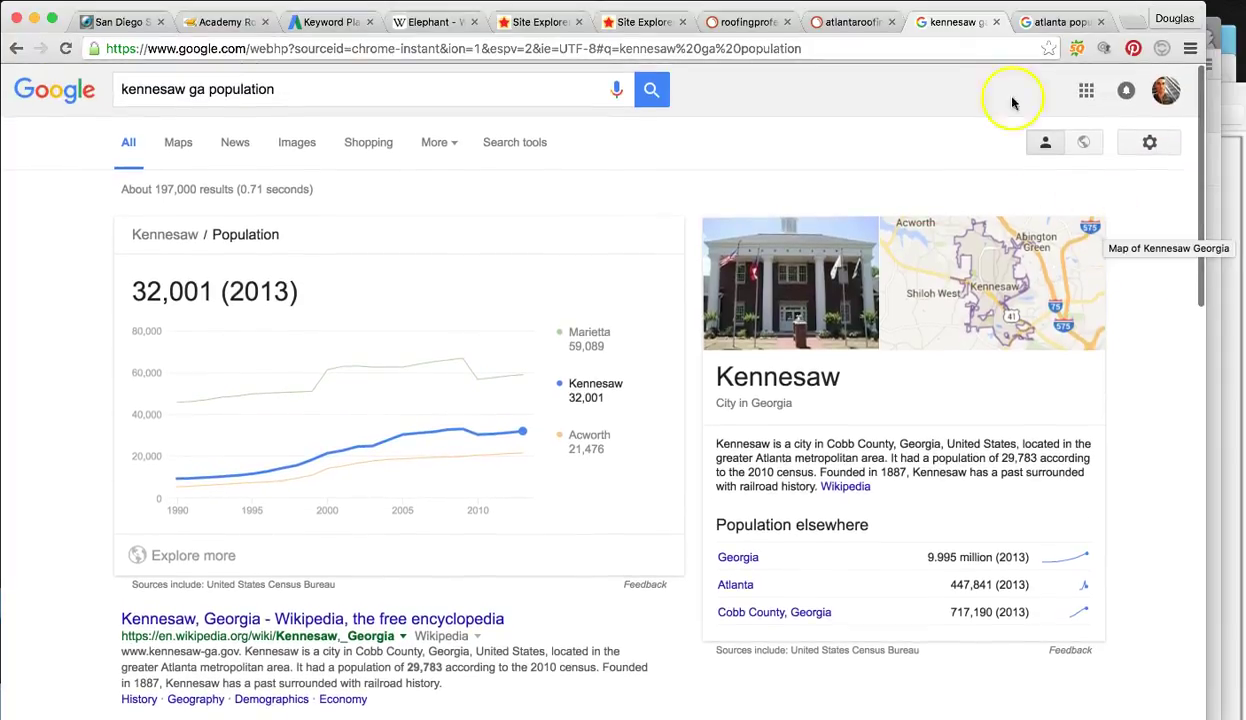
pyautogui.click(1058, 21)
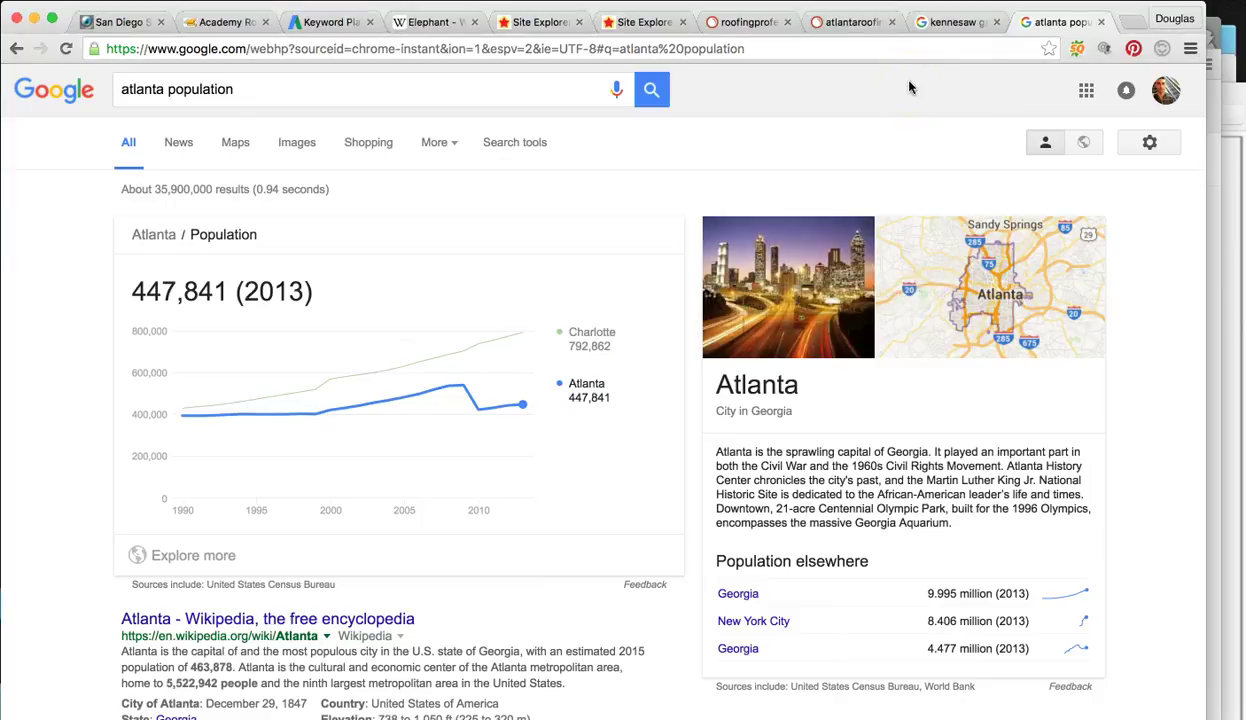
pyautogui.click(940, 24)
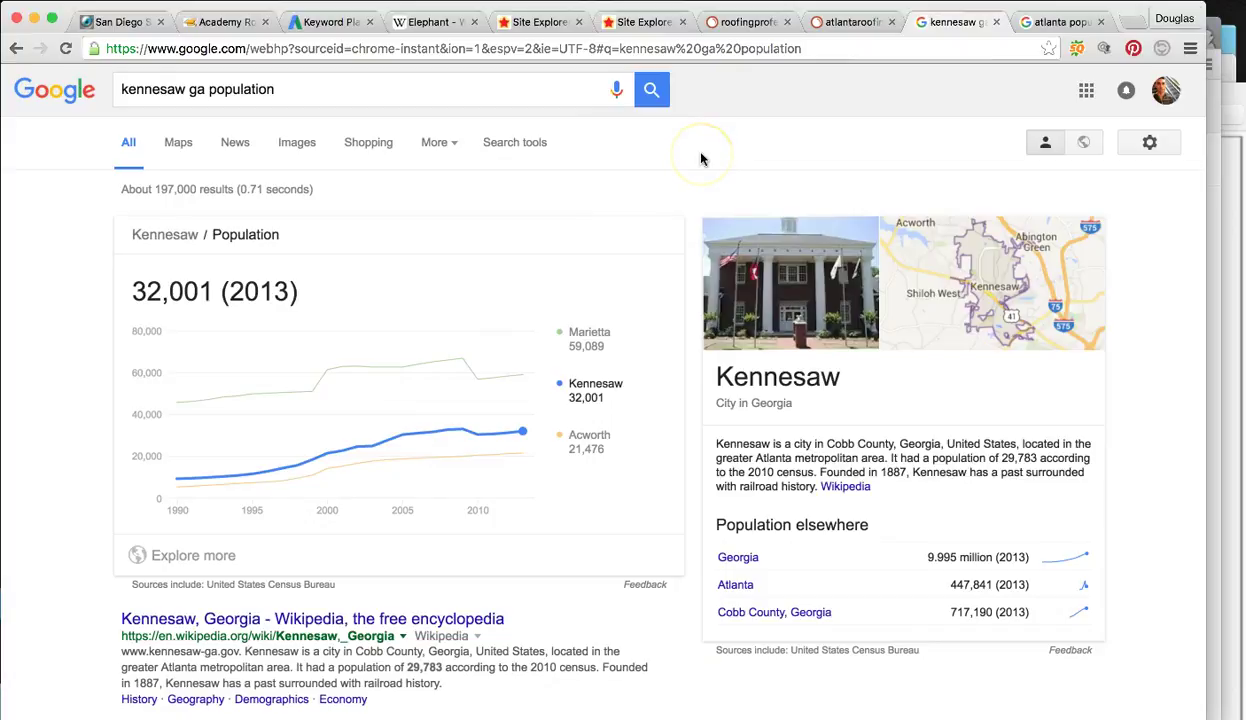
pyautogui.click(660, 156)
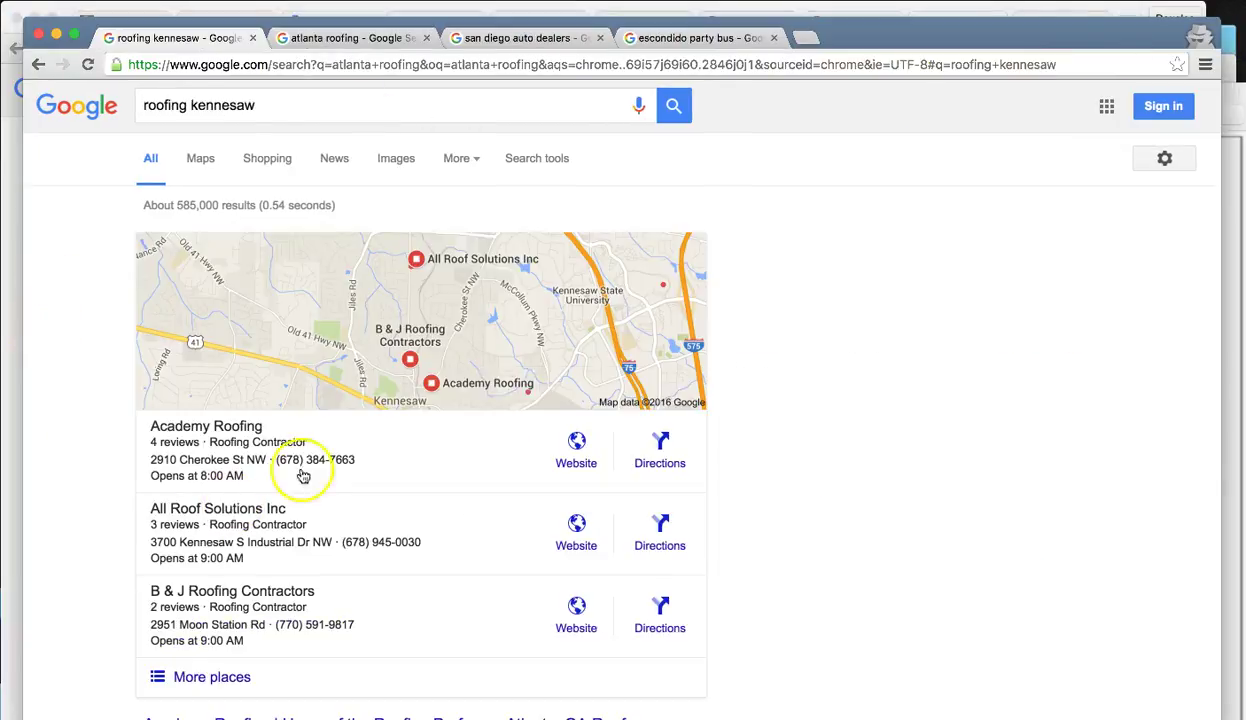
# Step: Check the Google Organic Traffic Chart 2015 and examine the map listings and organic results for roofing kennesaw
pyautogui.doubleClick(1228, 74)
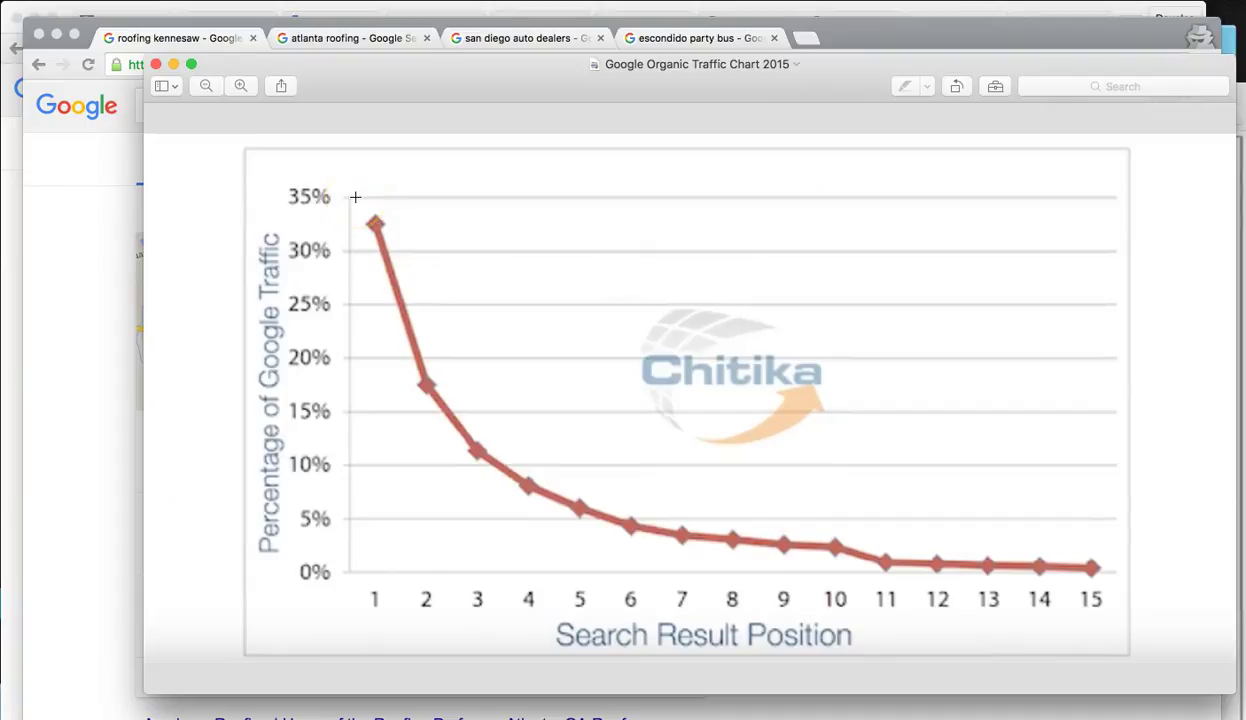
pyautogui.click(92, 208)
pyautogui.scroll(-3, 153, 325)
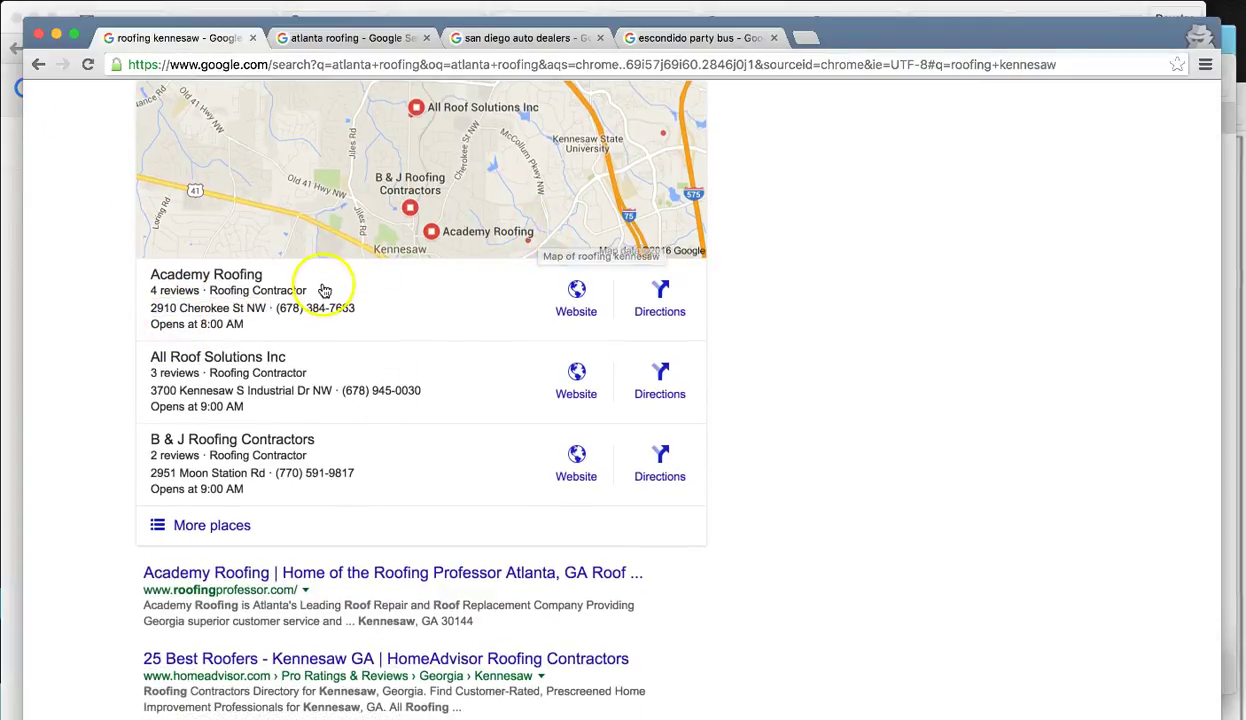
pyautogui.scroll(-3, 324, 290)
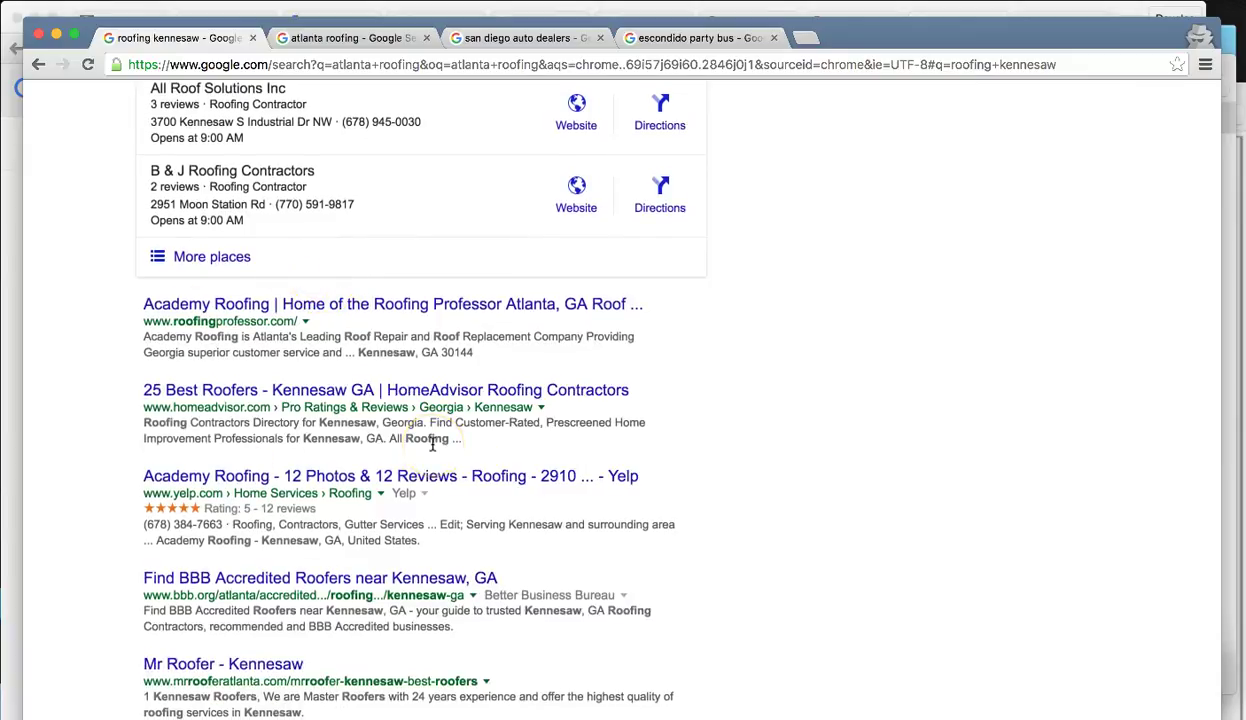
pyautogui.scroll(3, 432, 444)
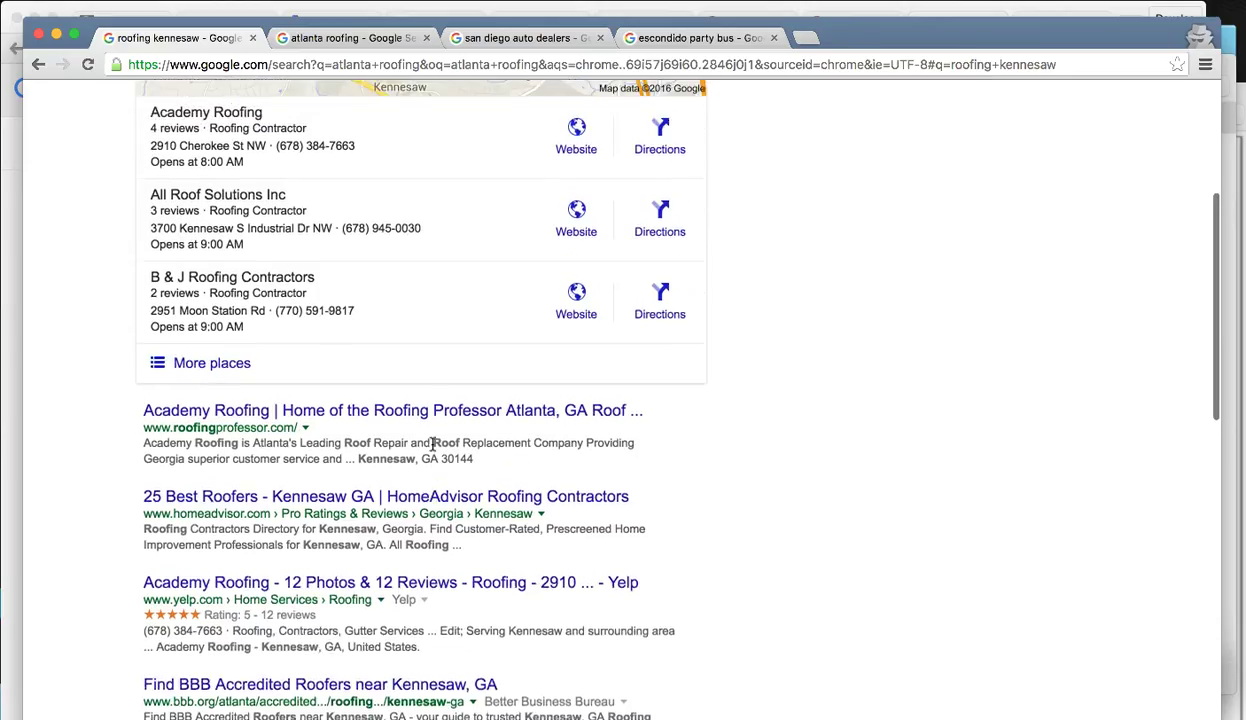
pyautogui.scroll(3, 420, 505)
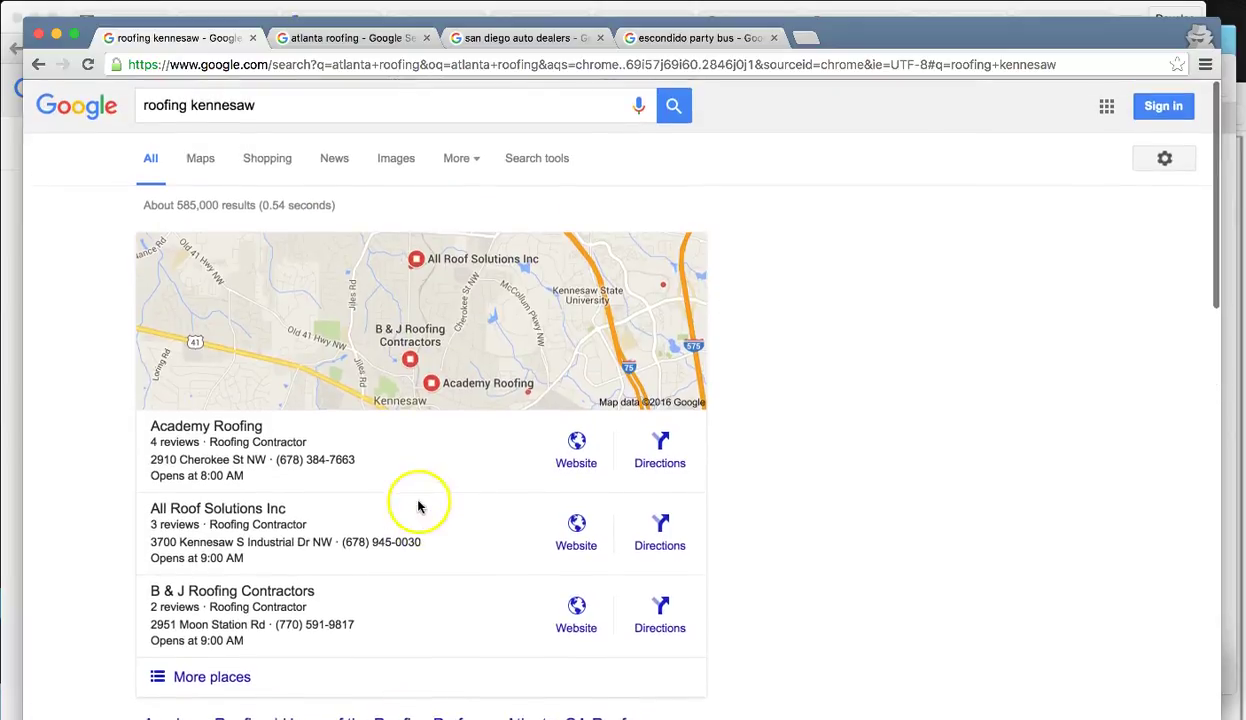
pyautogui.scroll(-1, 417, 445)
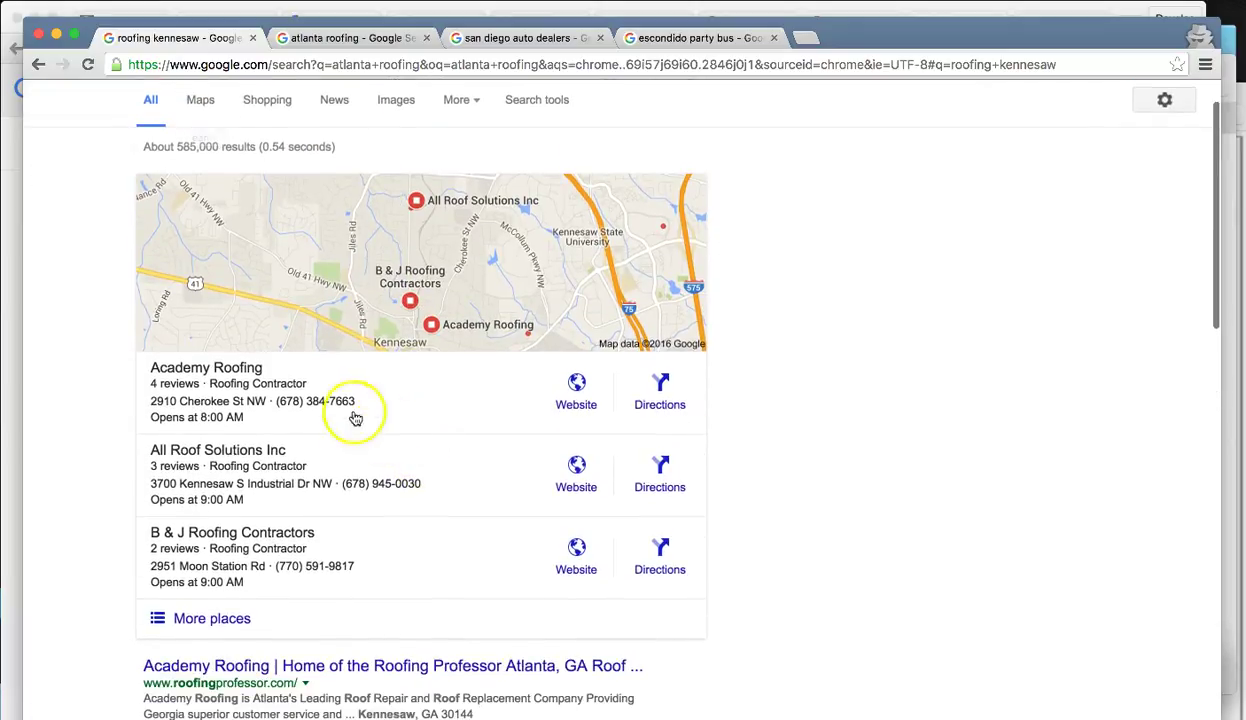
pyautogui.scroll(-3, 417, 564)
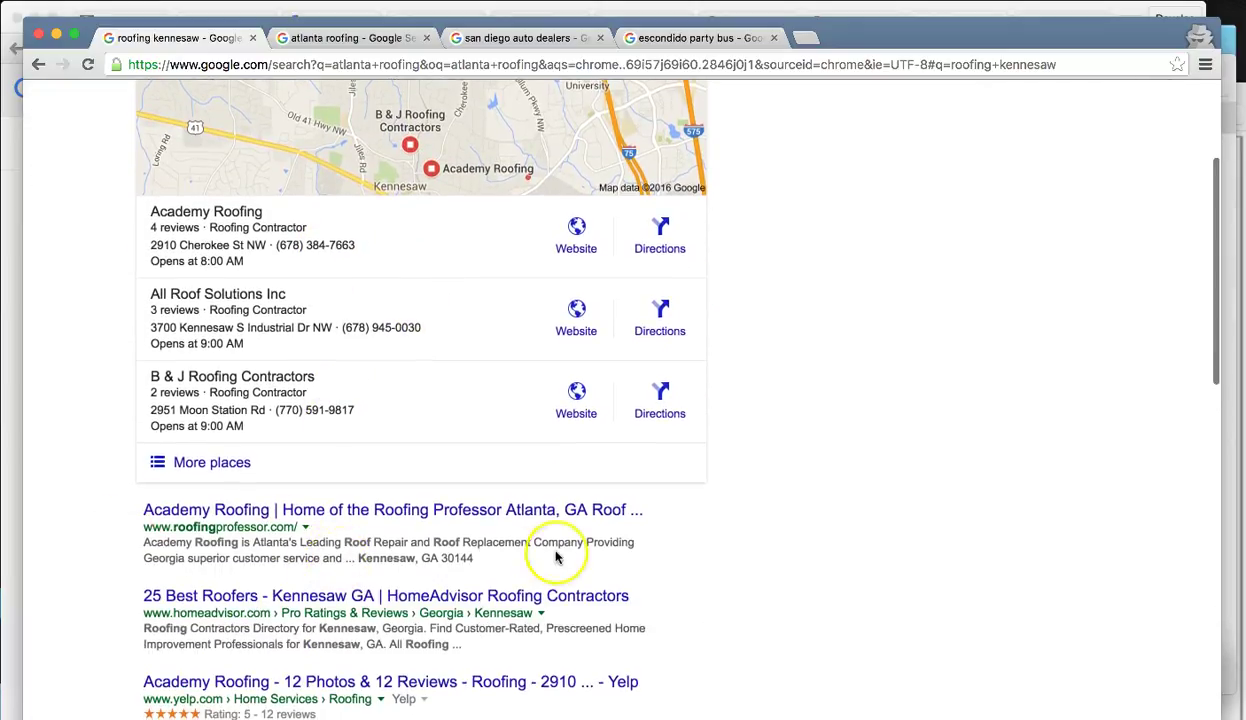
# Step: Bring up the Semrush domain overview for roofingprofessor.com and dismiss the Pro plan popup
pyautogui.click(458, 12)
pyautogui.click(955, 20)
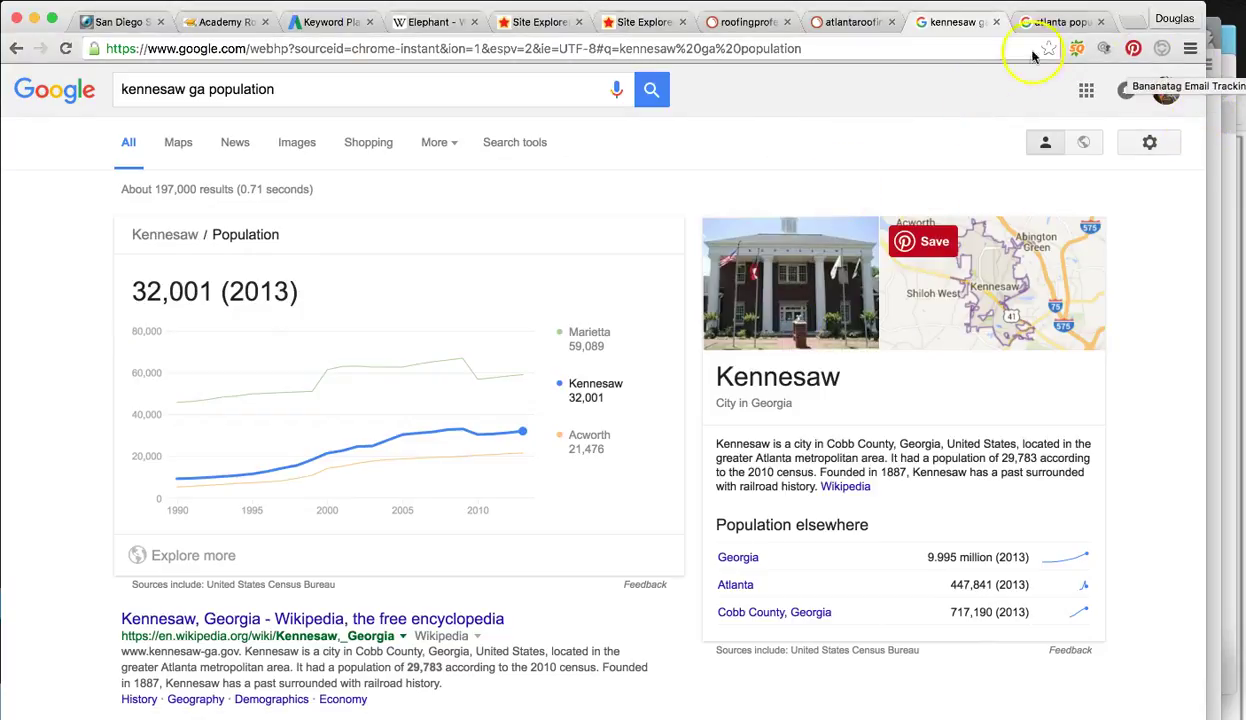
pyautogui.click(728, 22)
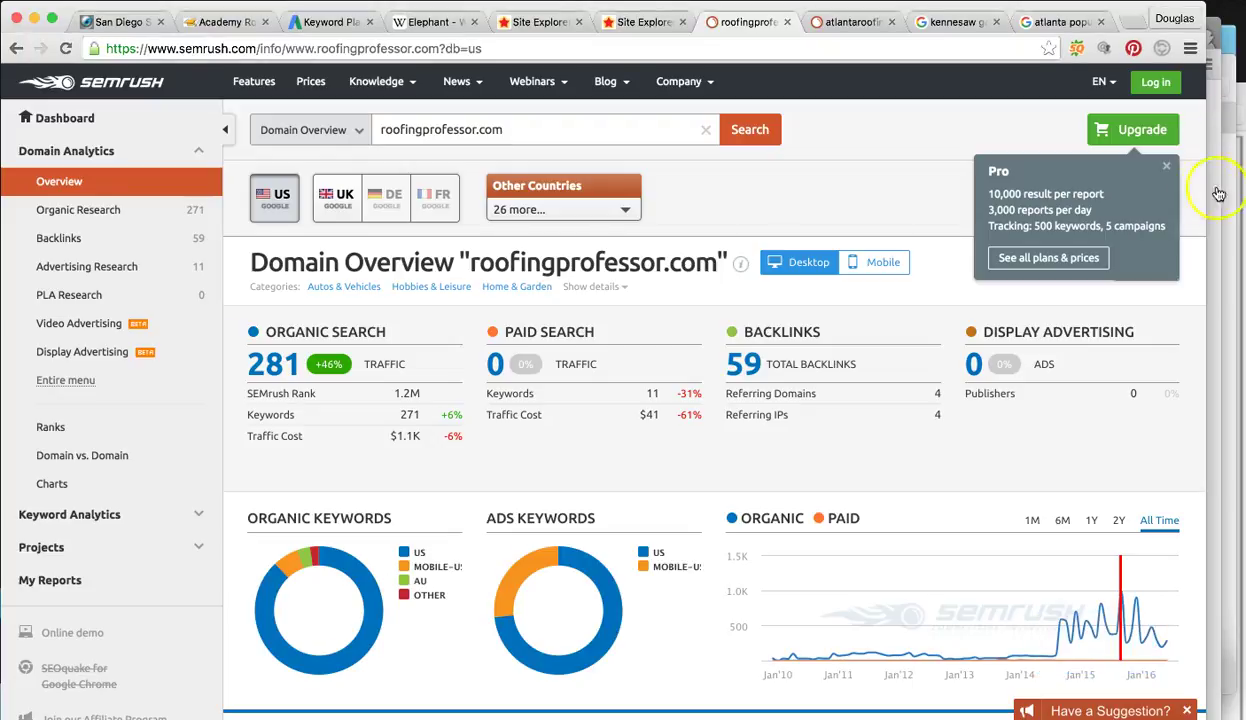
pyautogui.click(1166, 167)
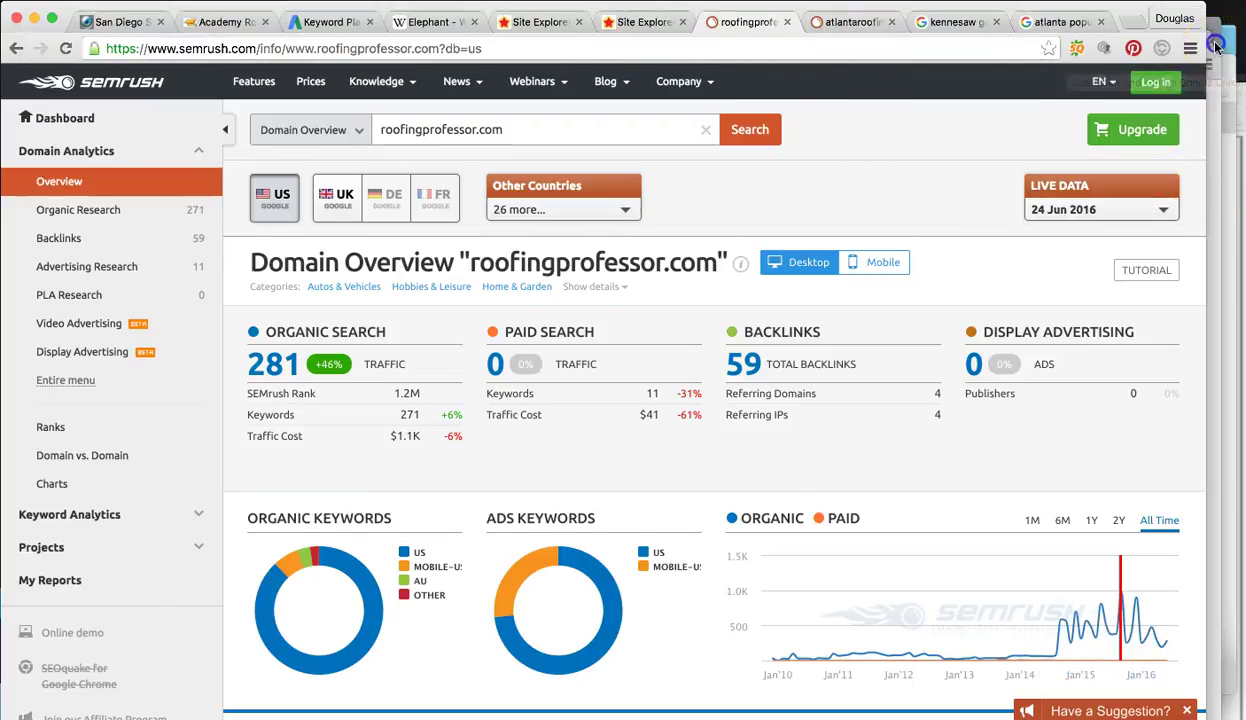
# Step: Look through the Google search results for atlanta roofing in the incognito window
pyautogui.click(1236, 90)
pyautogui.click(372, 37)
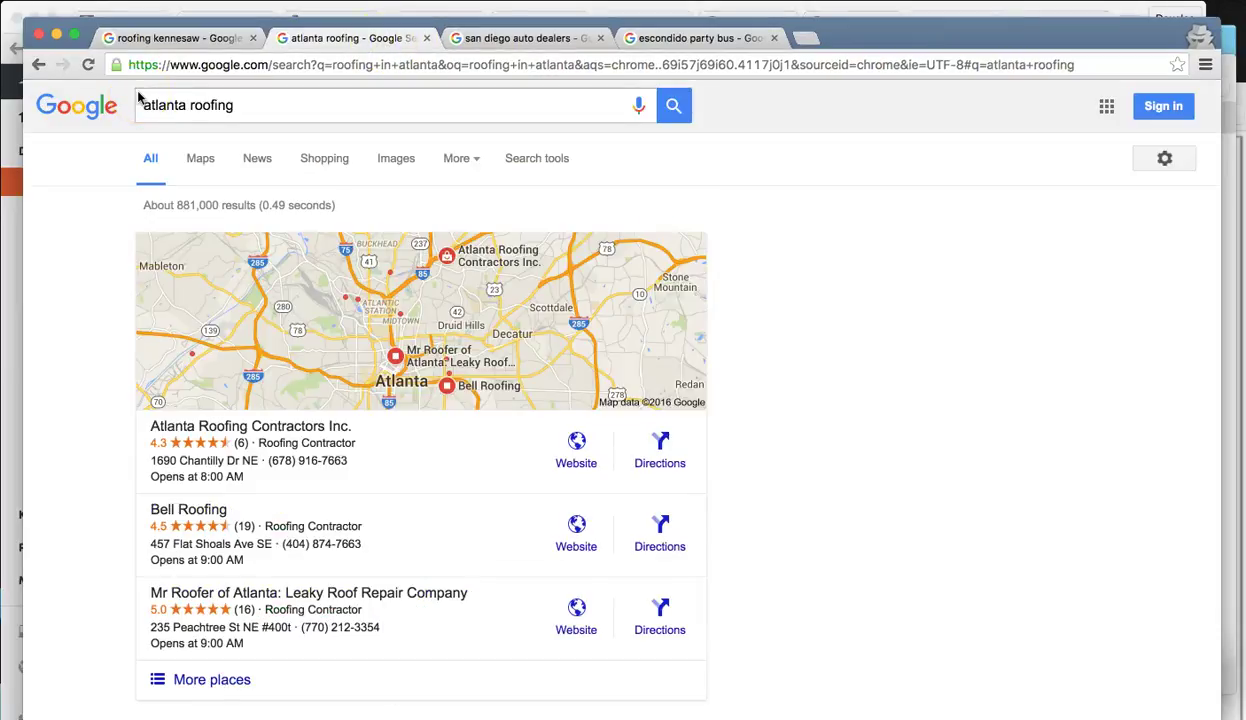
pyautogui.scroll(-5, 848, 537)
pyautogui.scroll(5, 846, 537)
# Step: Examine the Keyword Planner search volume trends and keyword ideas for roofing contractors in Kennesaw
pyautogui.click(300, 30)
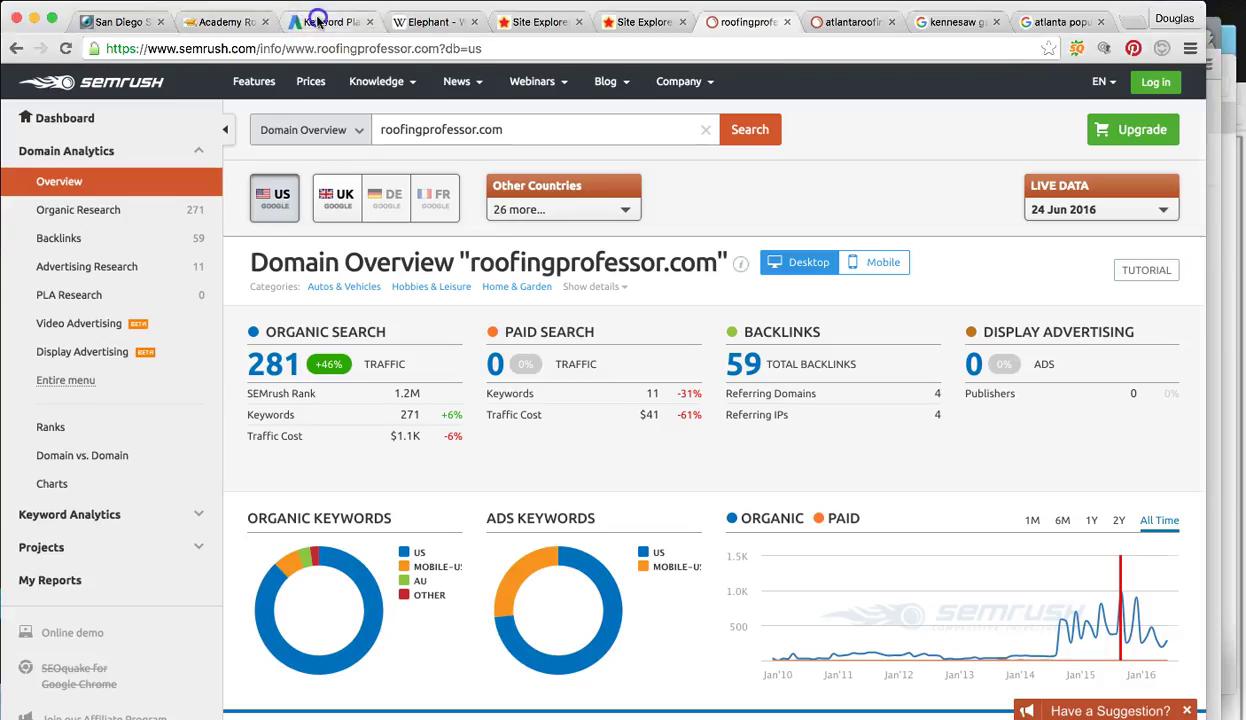
pyautogui.click(315, 21)
pyautogui.click(272, 167)
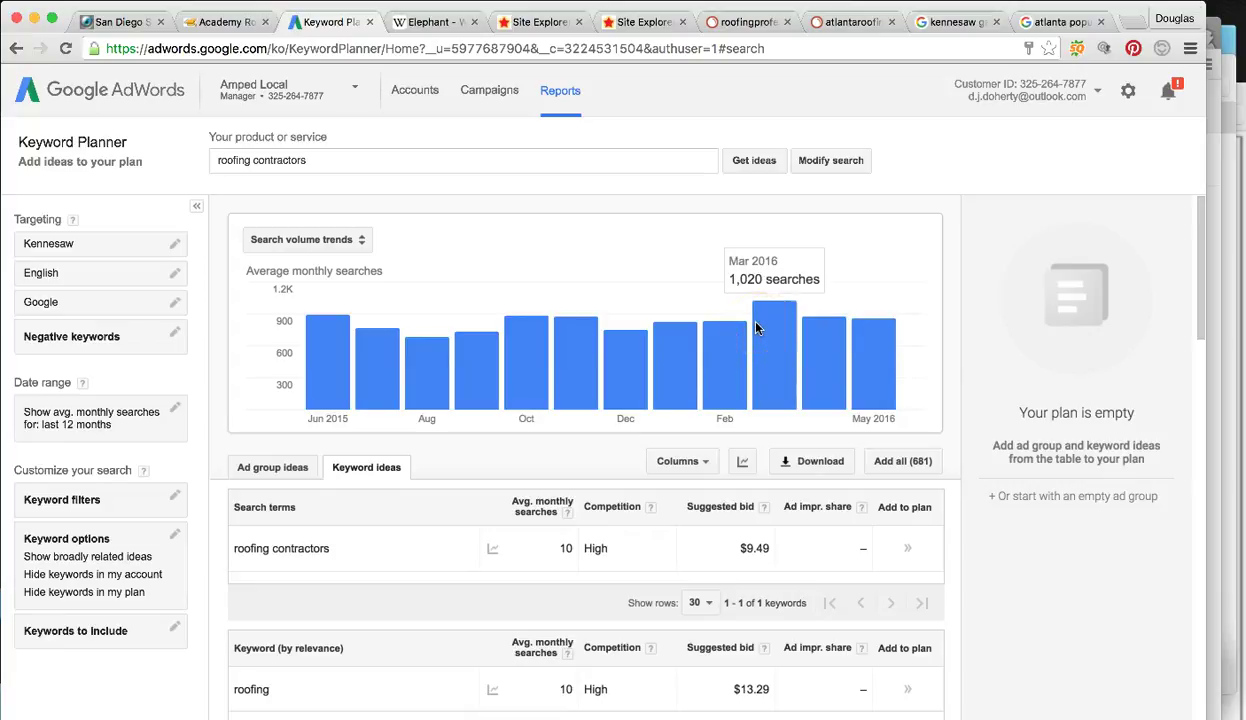
pyautogui.scroll(-2, 756, 327)
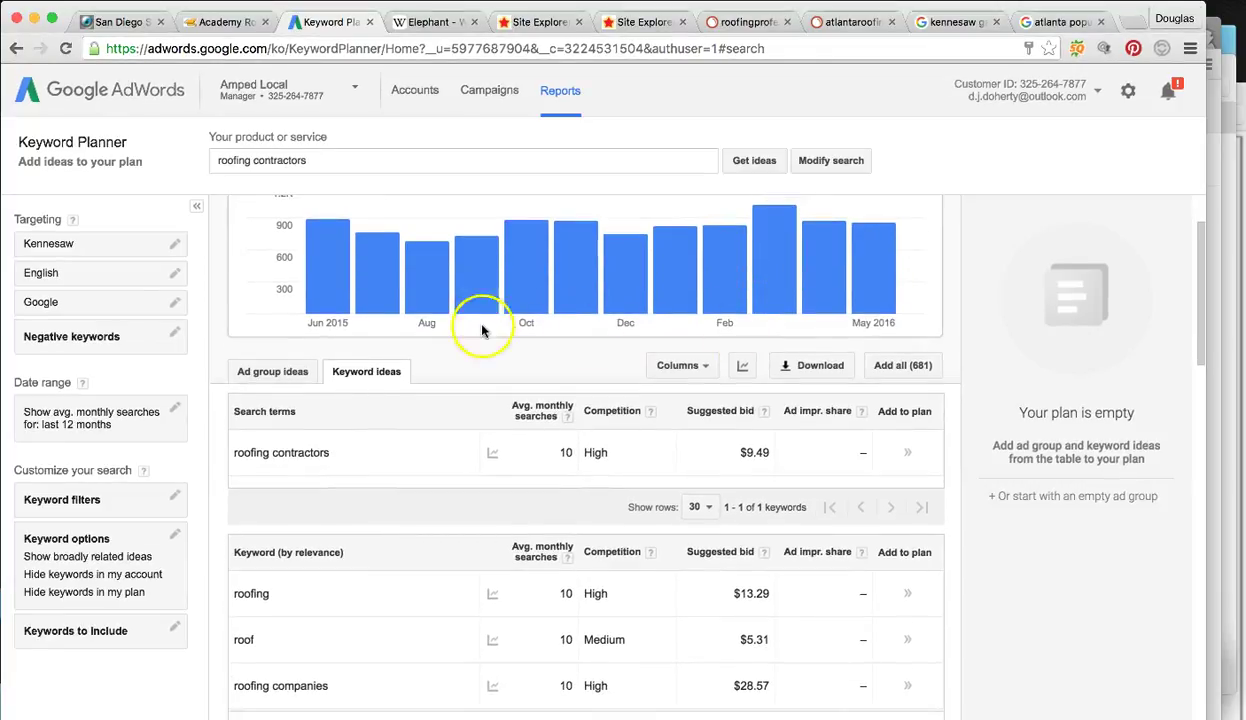
pyautogui.scroll(2, 464, 342)
pyautogui.scroll(-5, 518, 458)
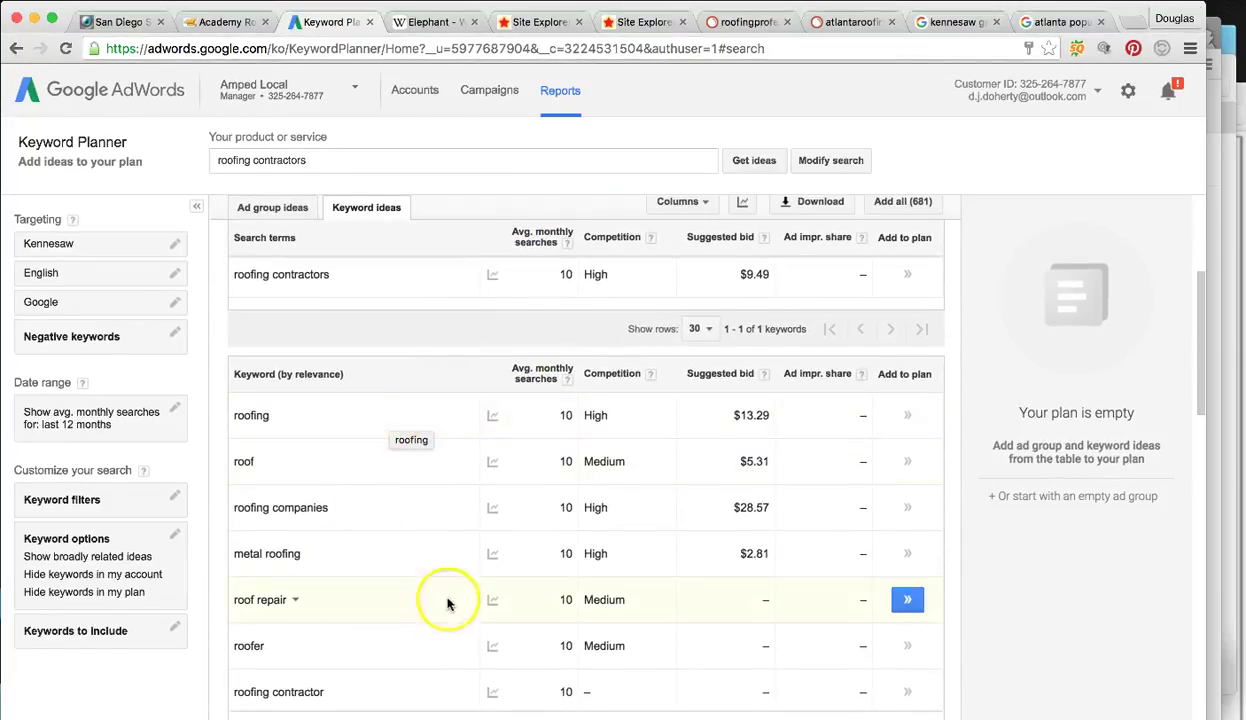
pyautogui.scroll(-7, 448, 603)
pyautogui.scroll(5, 447, 603)
pyautogui.scroll(8, 447, 603)
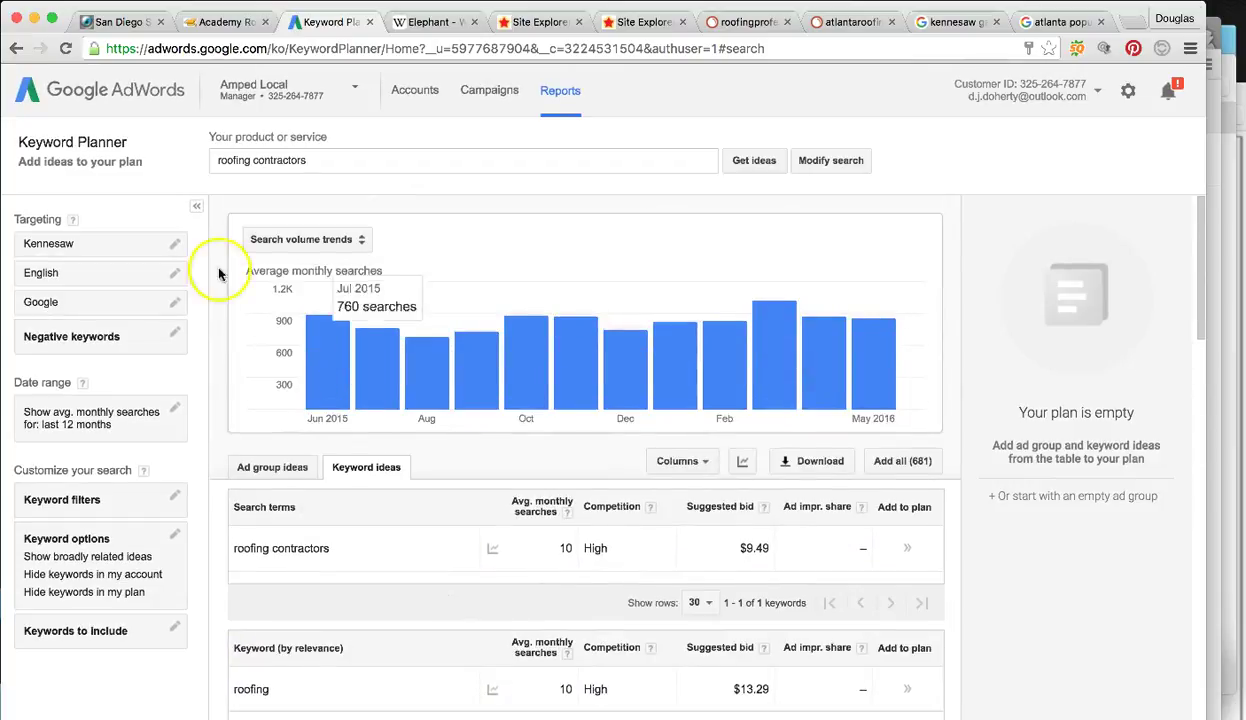
# Step: Replace the Kennesaw location target with Atlanta, Georgia, United States and save the targeting
pyautogui.click(174, 244)
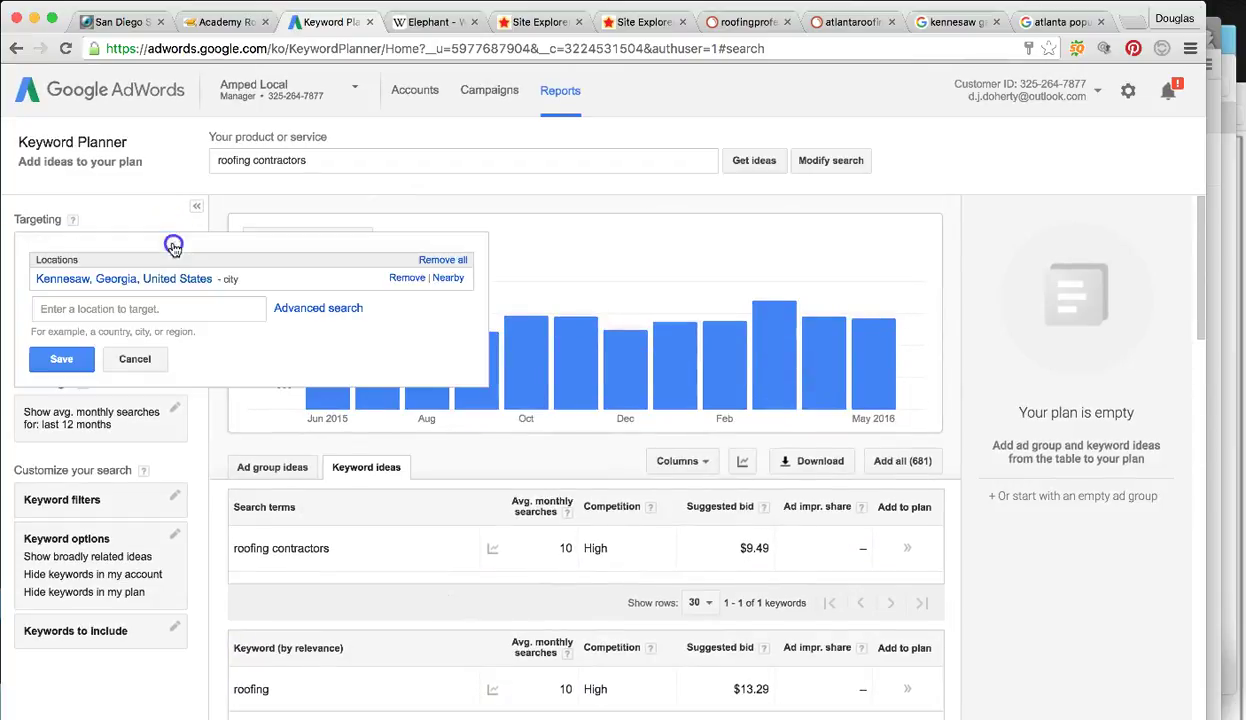
pyautogui.click(406, 278)
pyautogui.click(173, 306)
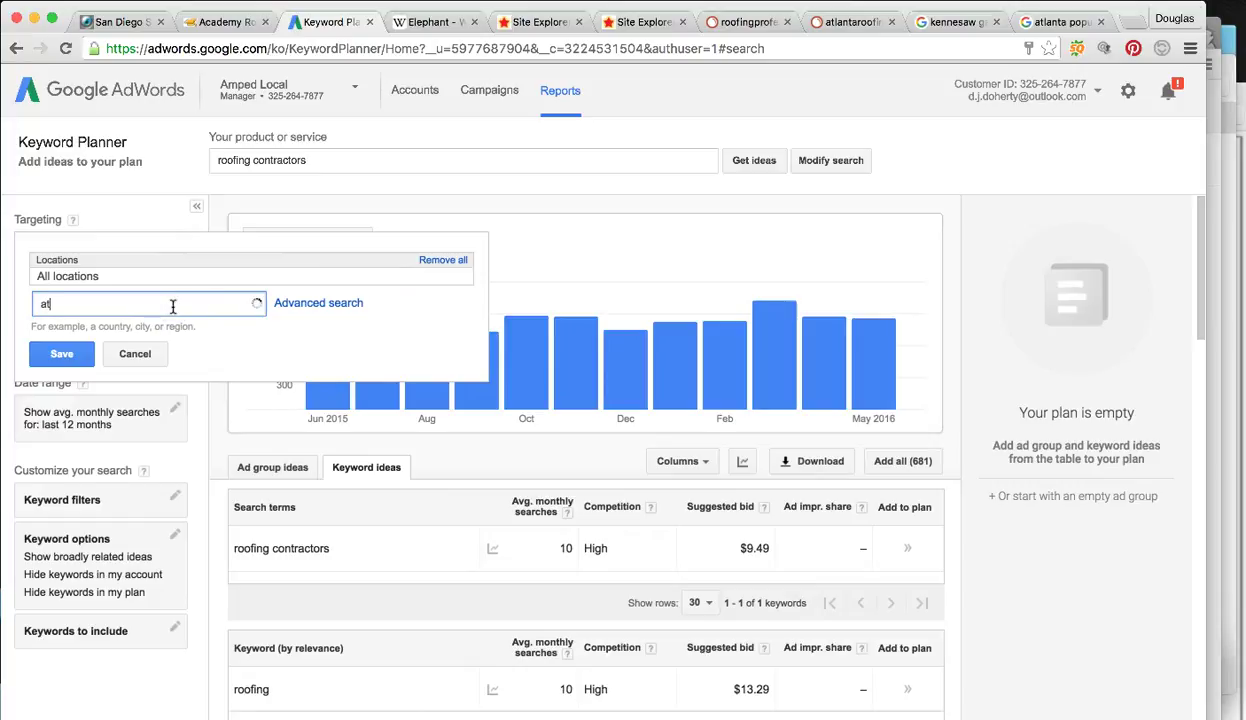
pyautogui.click(150, 340)
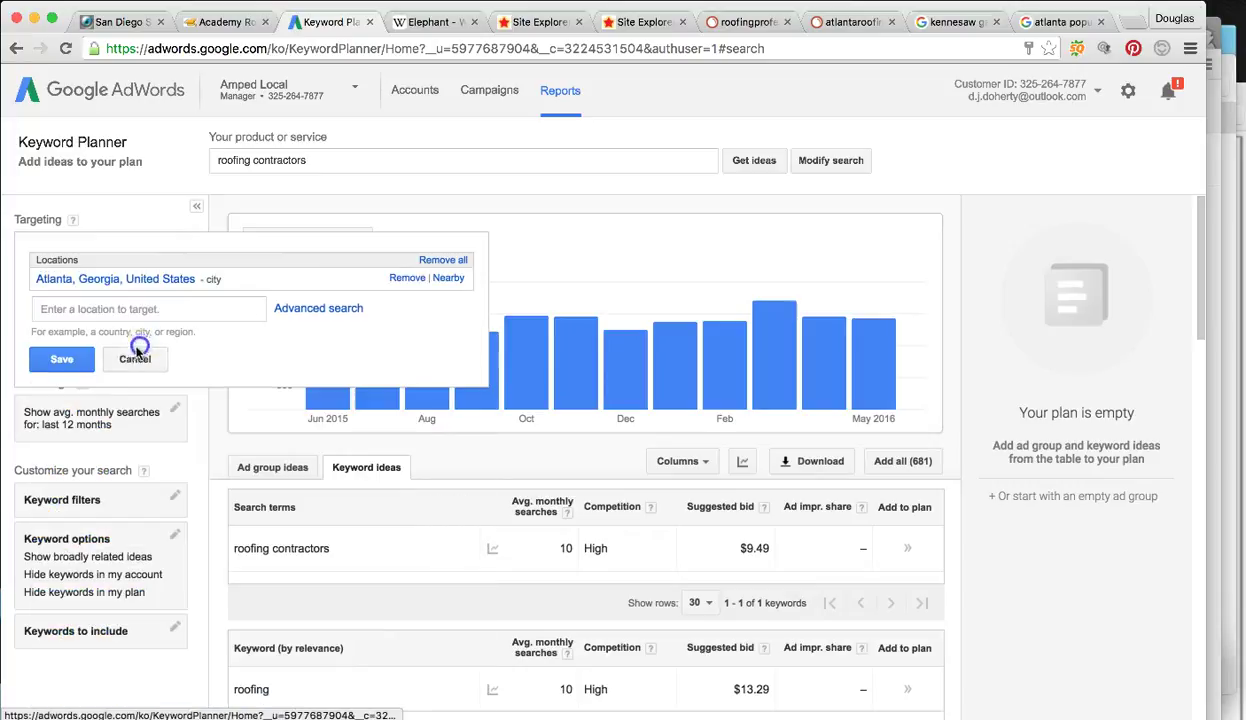
pyautogui.click(61, 354)
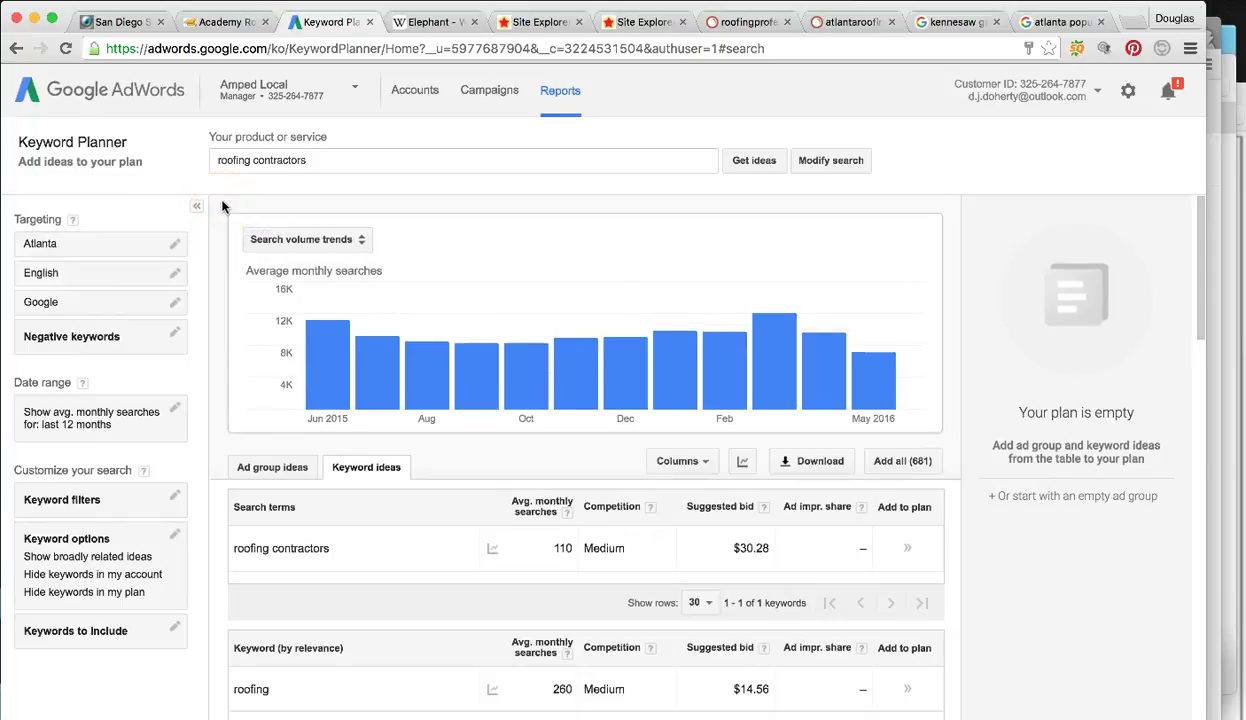
# Step: Examine the monthly search volumes and keyword ideas for roofing contractors in Atlanta
pyautogui.moveTo(337, 348)
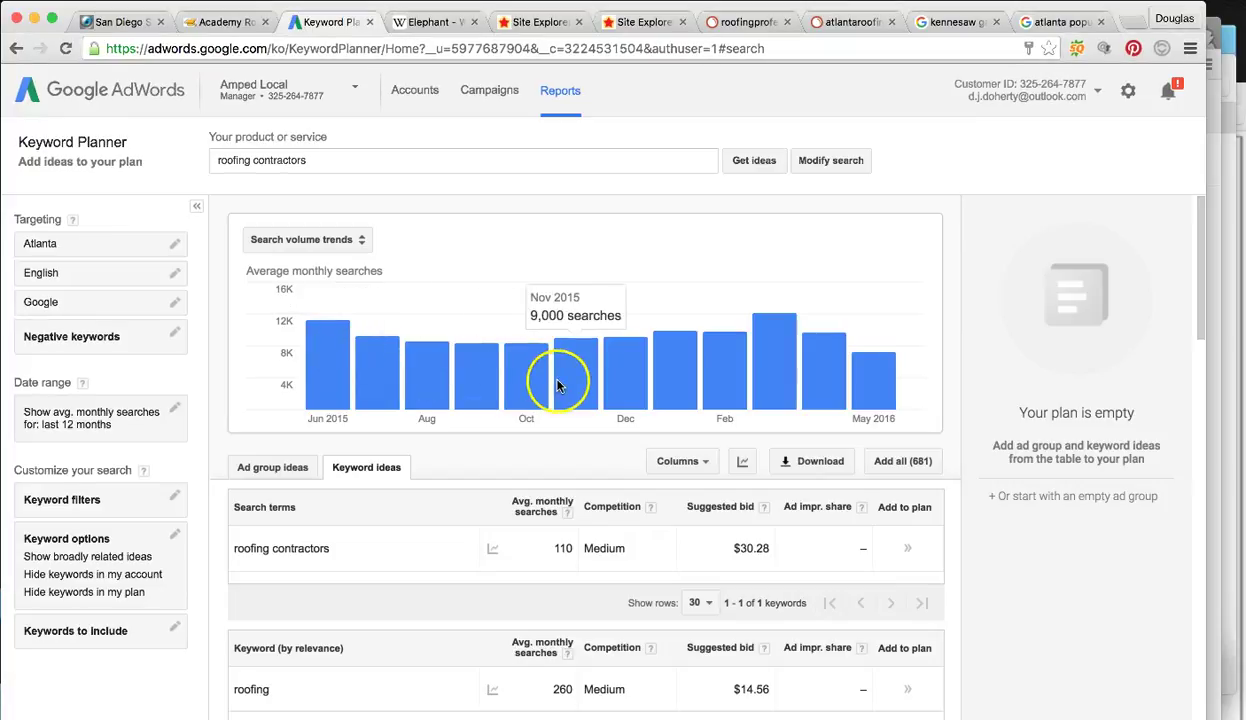
pyautogui.click(776, 345)
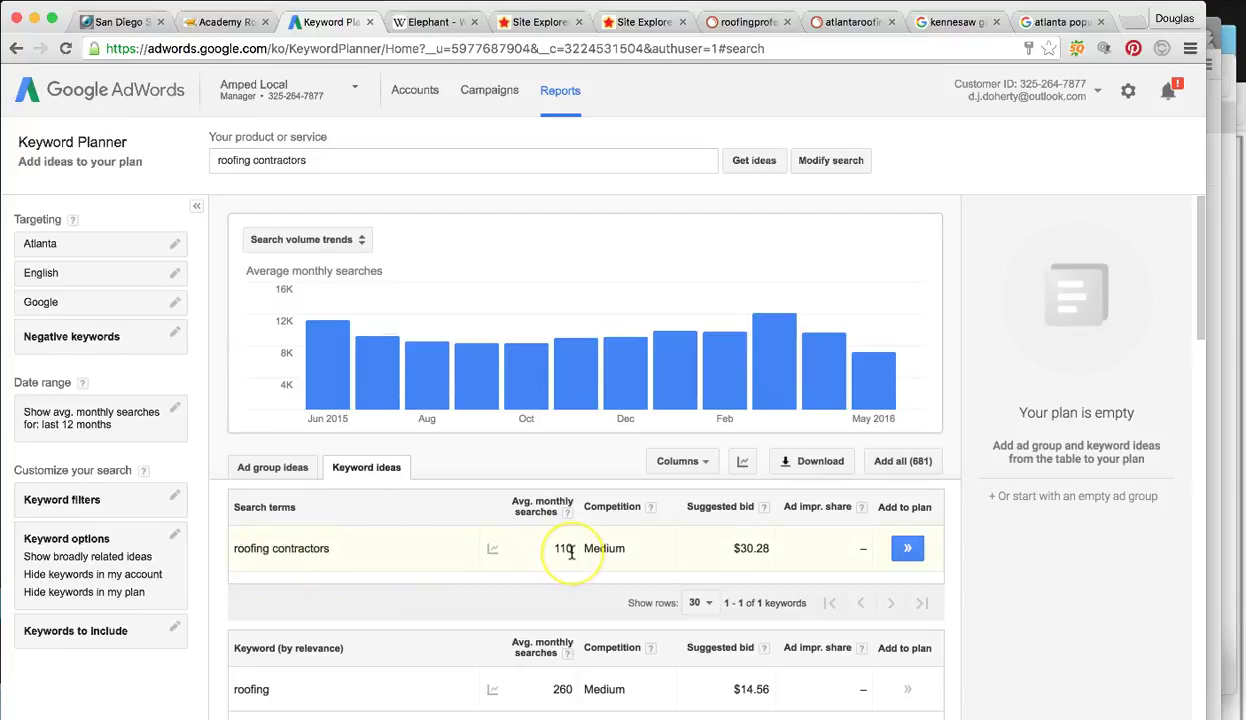
pyautogui.scroll(-2, 570, 550)
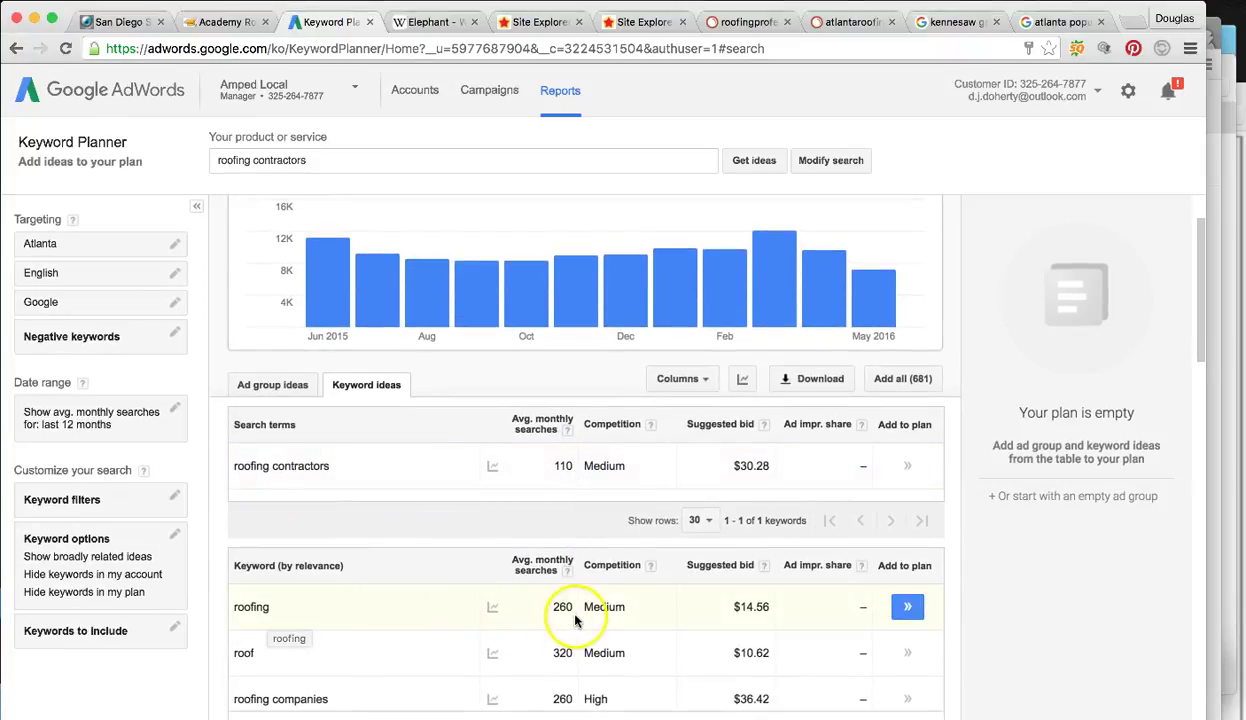
pyautogui.scroll(-8, 570, 622)
pyautogui.scroll(-12, 575, 620)
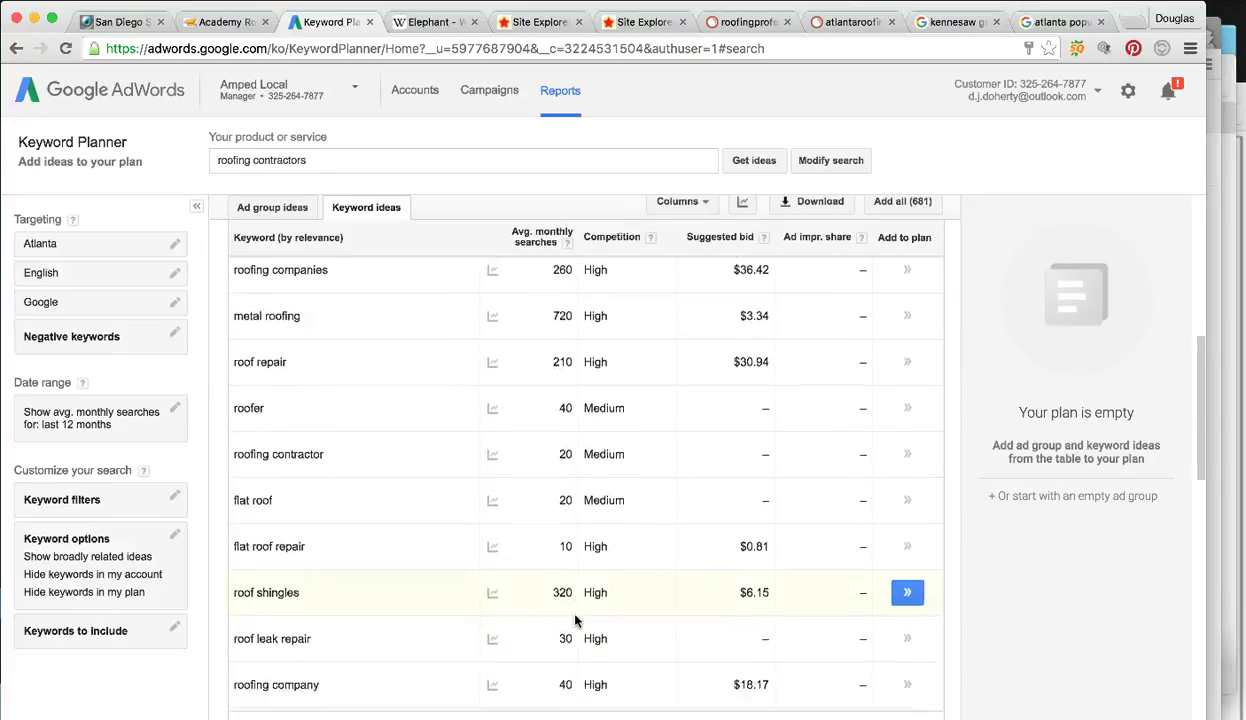
pyautogui.scroll(15, 575, 620)
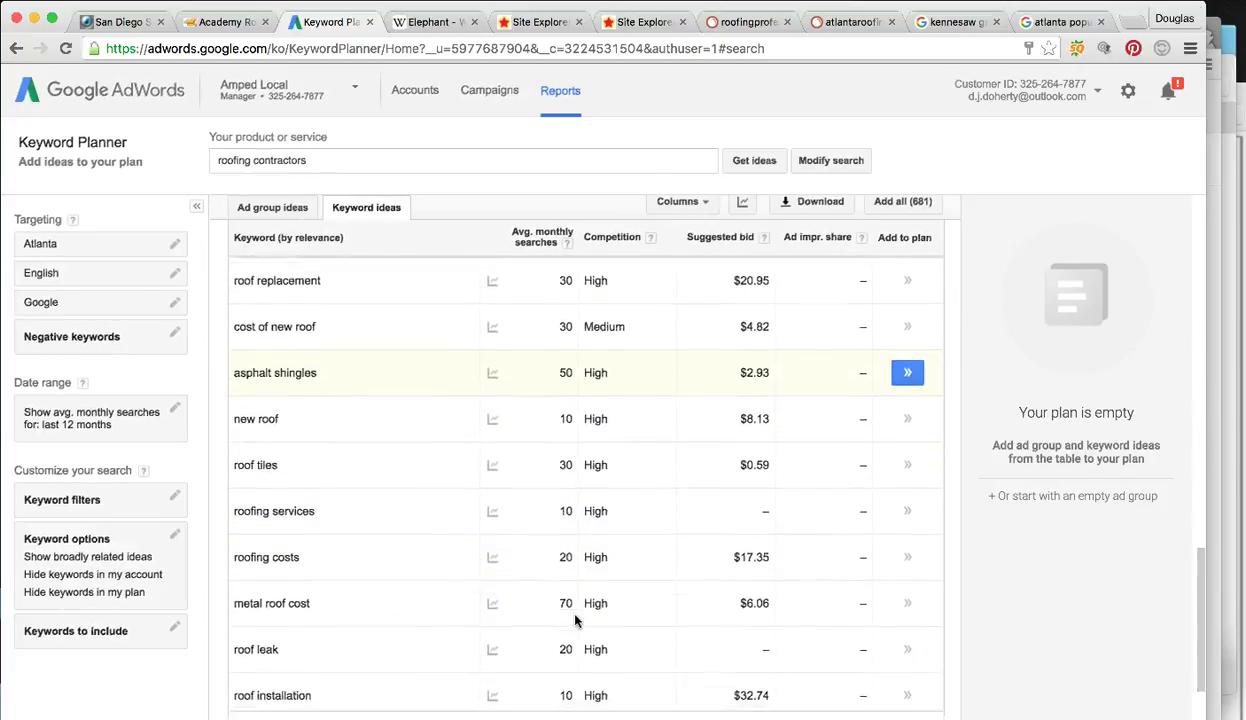
pyautogui.scroll(8, 575, 620)
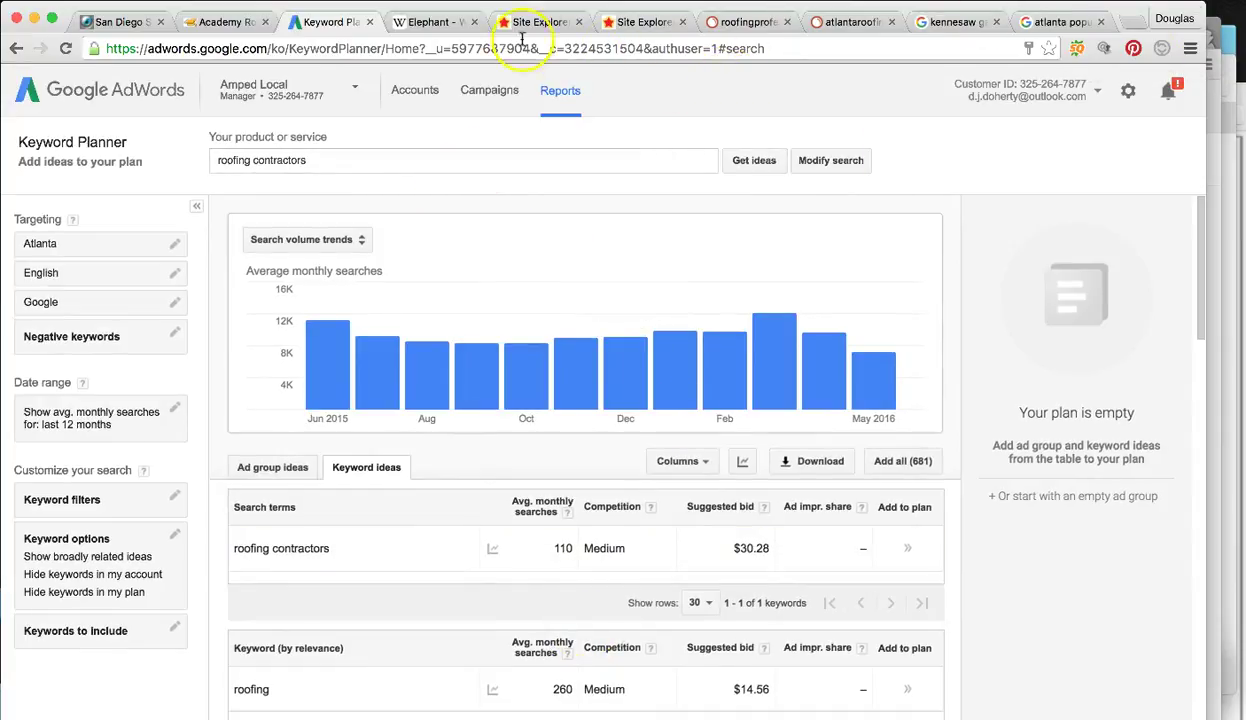
# Step: Return to the atlanta roofing search and inspect its top map listings and first organic results
pyautogui.click(1215, 40)
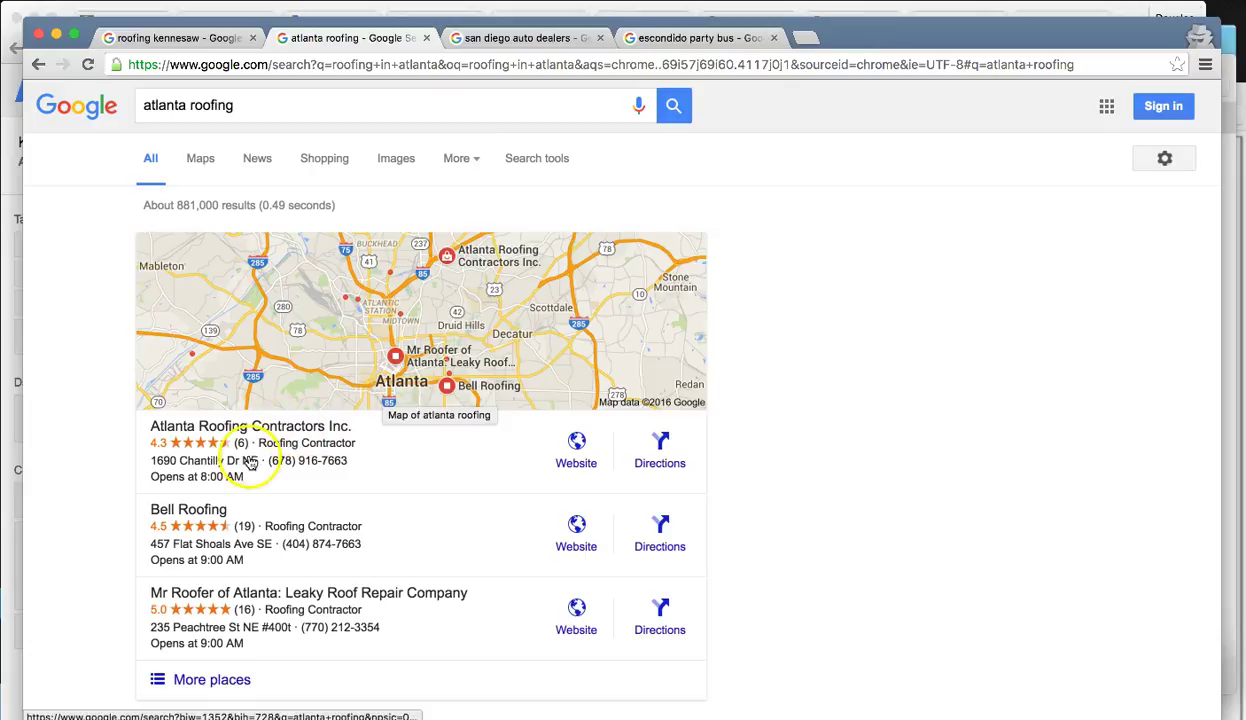
pyautogui.scroll(-3, 190, 470)
pyautogui.moveTo(150, 563); pyautogui.dragTo(348, 567)
pyautogui.click(348, 567)
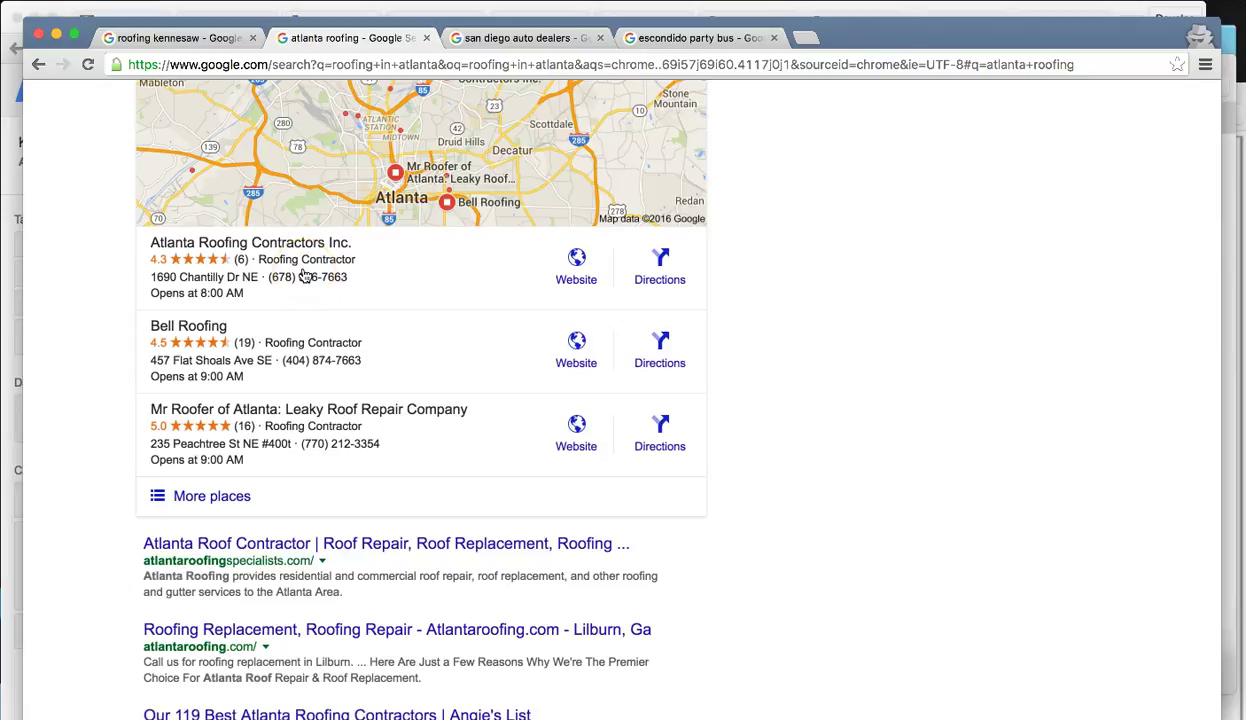
pyautogui.scroll(4, 946, 200)
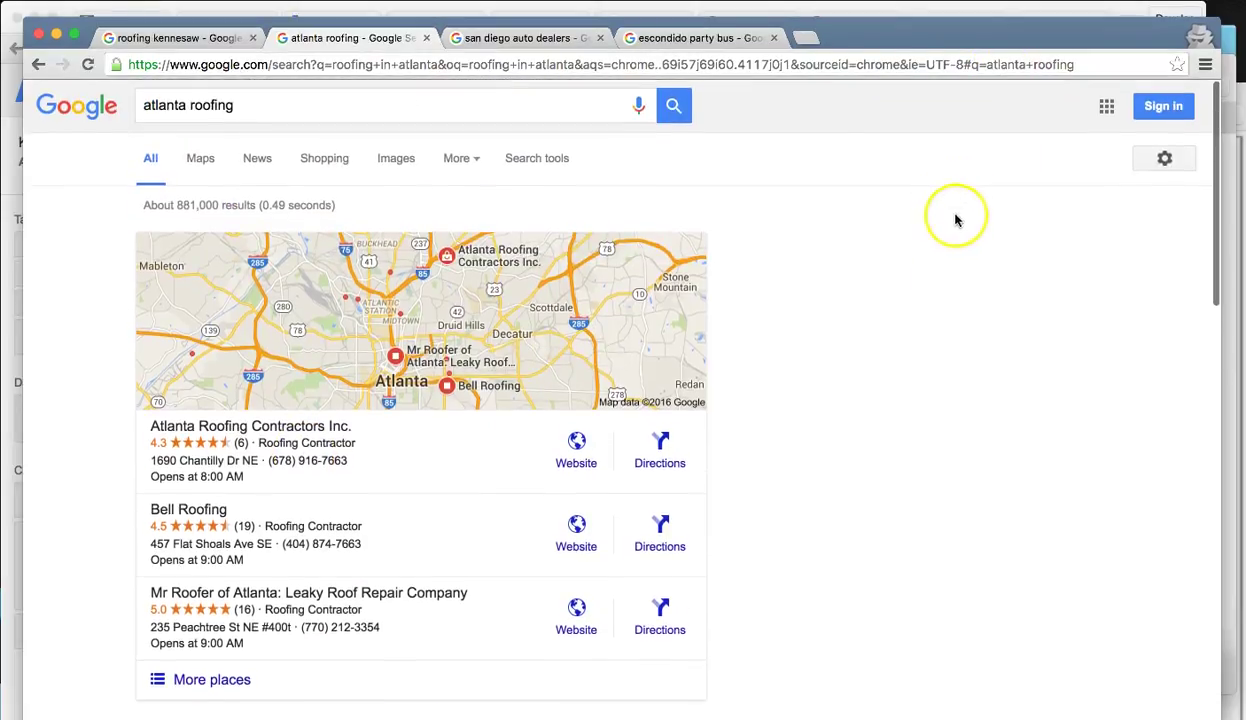
# Step: Check the Semrush traffic history of atlantaroofingspecialists.com, and return to the Atlanta search volume trends in Keyword Planner
pyautogui.click(1063, 9)
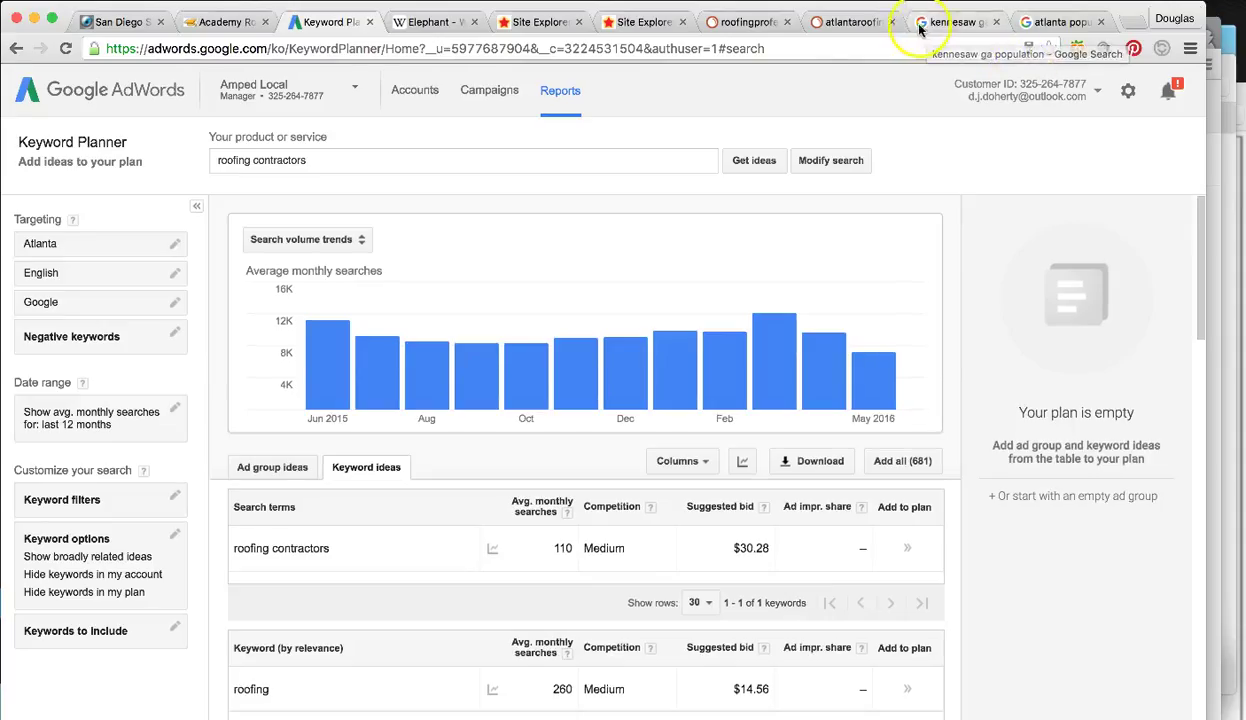
pyautogui.click(834, 22)
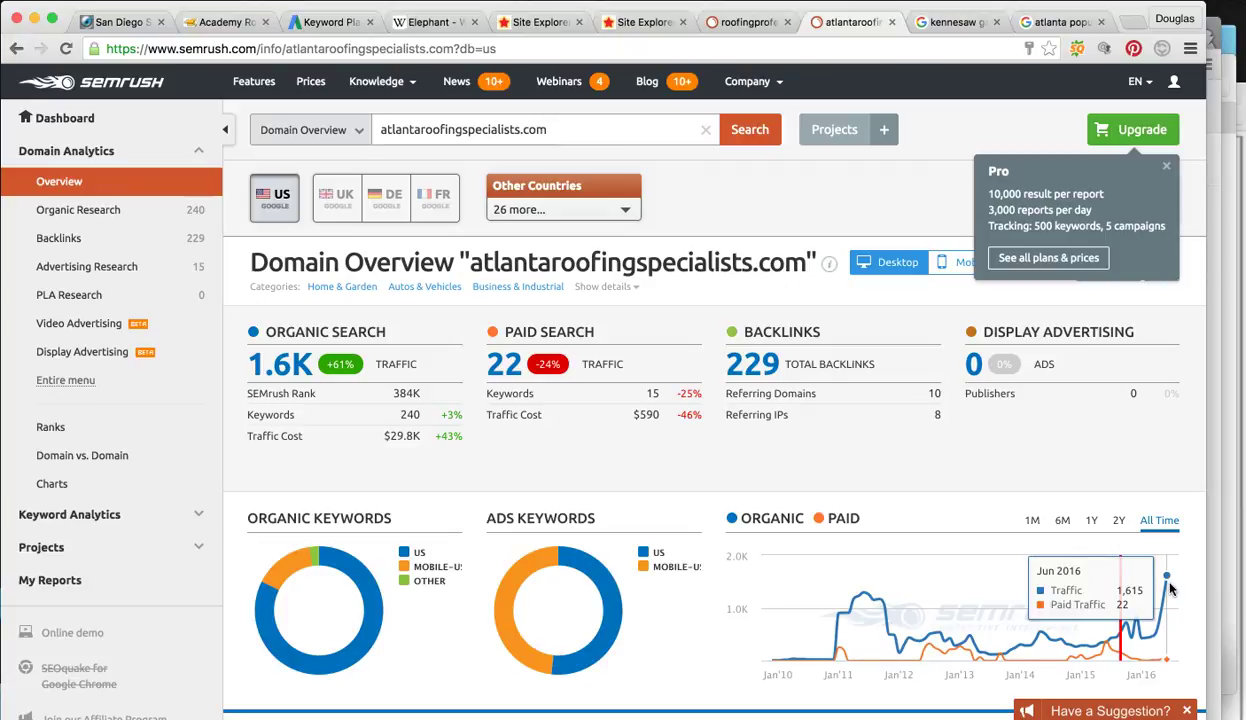
pyautogui.click(325, 21)
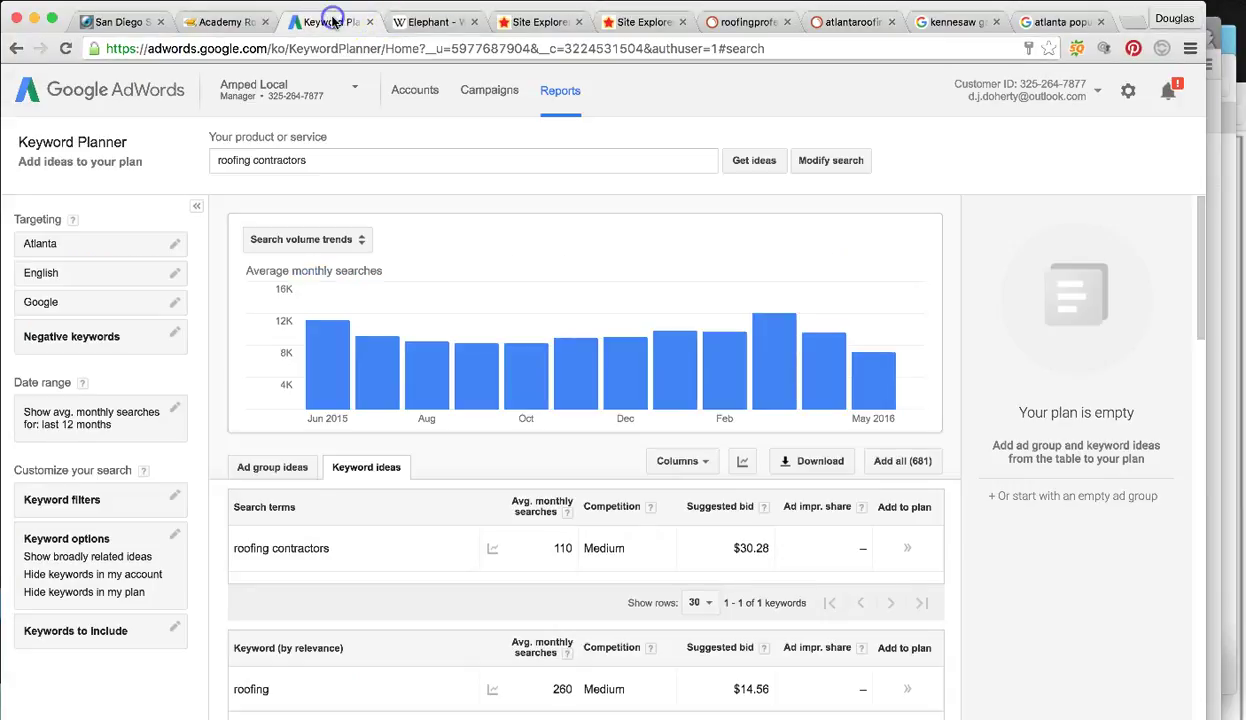
pyautogui.moveTo(308, 390)
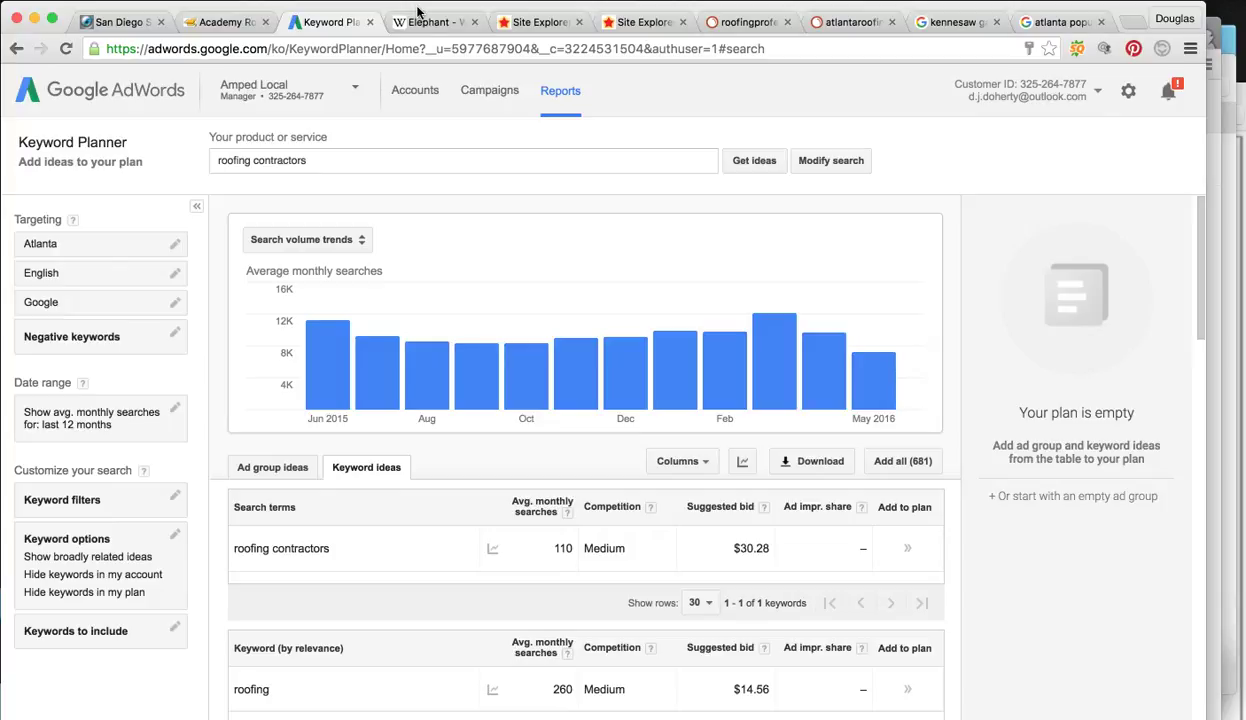
# Step: Bring up the Academy Roofing site, and review the map listings in the roofing kennesaw Google results
pyautogui.click(222, 21)
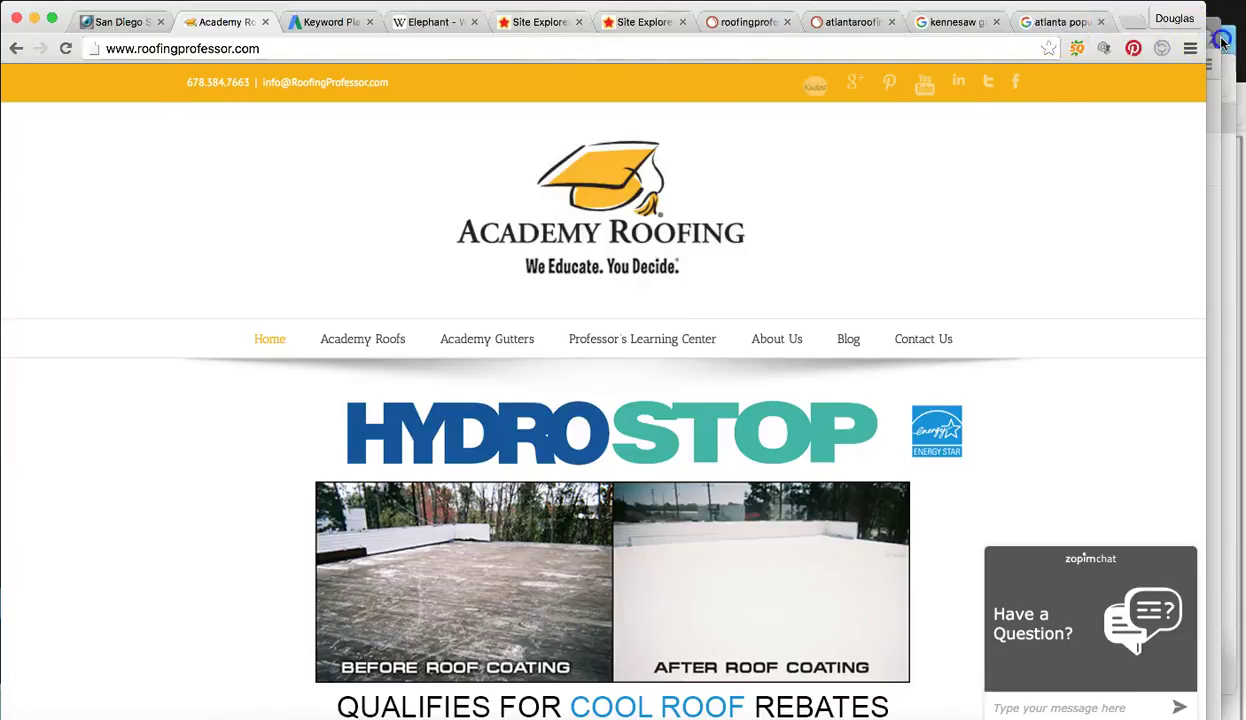
pyautogui.click(1222, 45)
pyautogui.click(120, 35)
pyautogui.scroll(4, 330, 350)
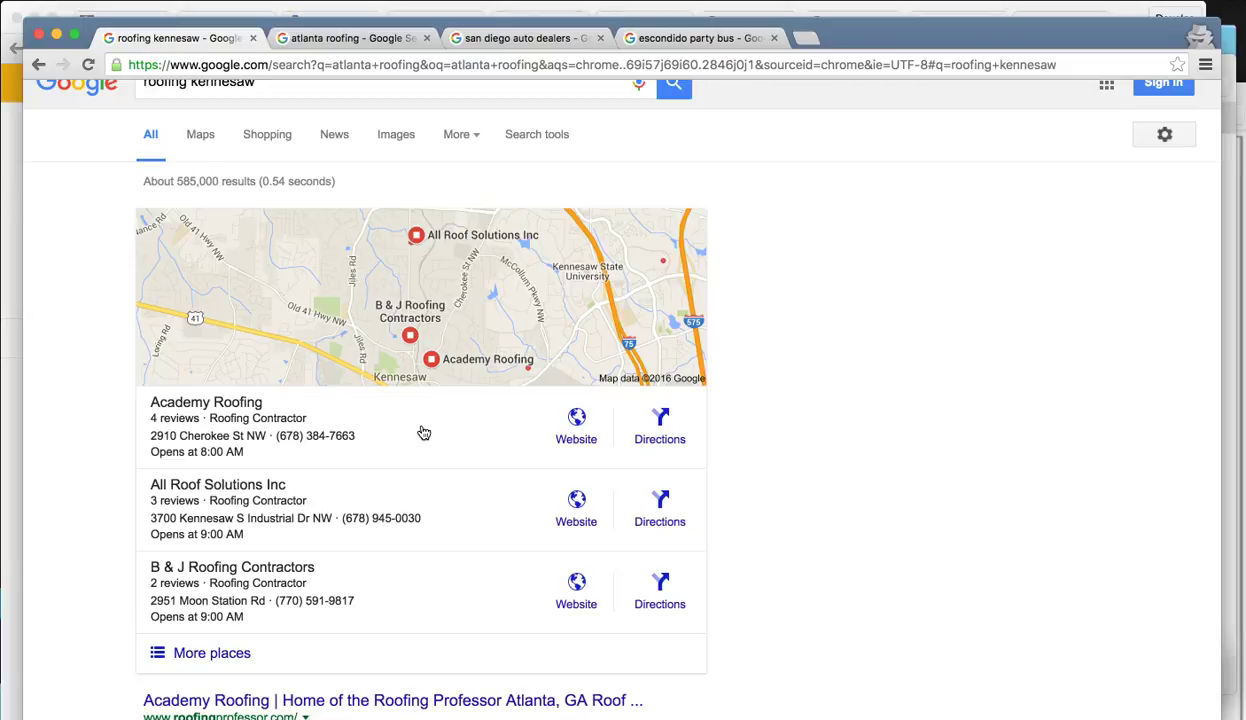
# Step: Examine the Academy Roofing homepage, from its headline through the roofing service sections to the Why Choose Us area
pyautogui.click(620, 10)
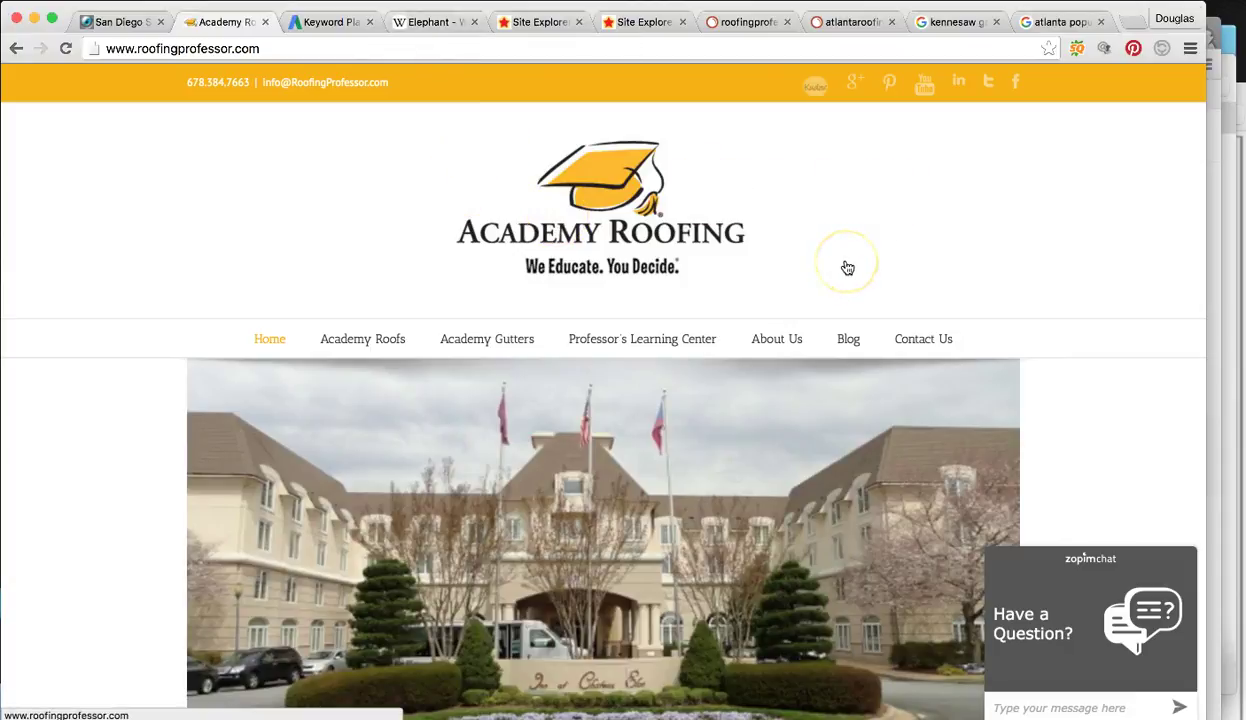
pyautogui.scroll(-5, 847, 268)
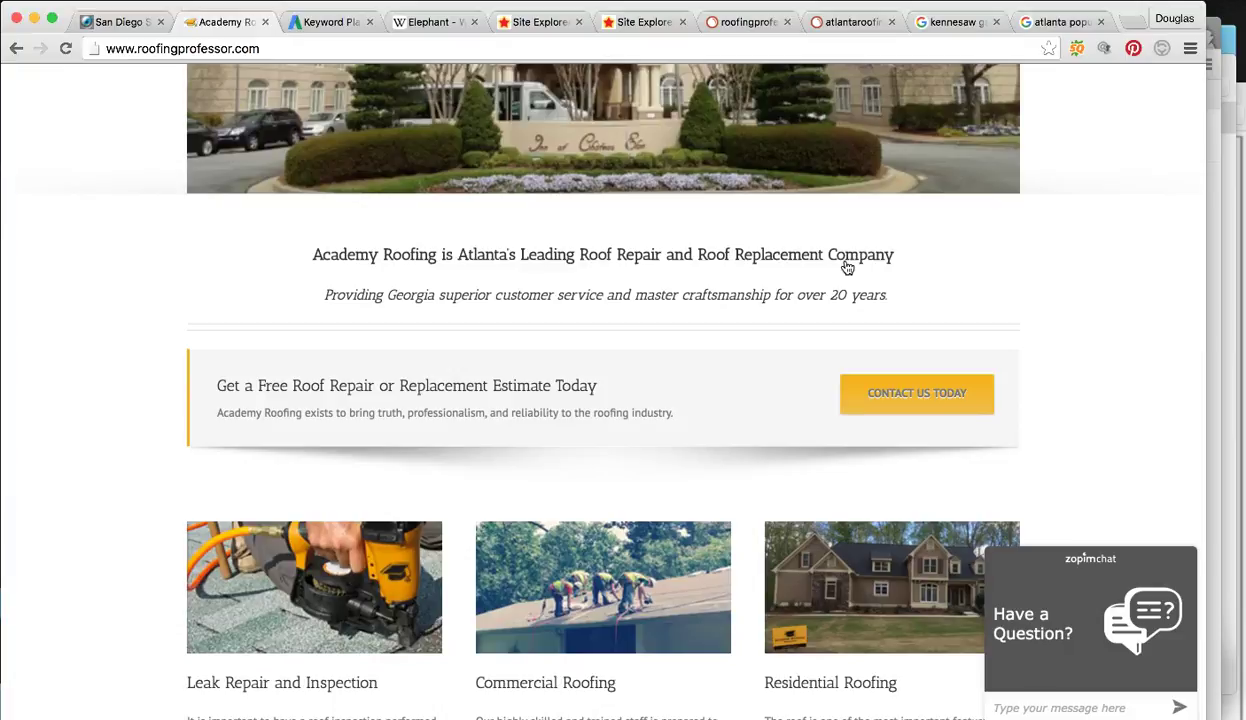
pyautogui.scroll(2, 847, 268)
pyautogui.click(945, 345)
pyautogui.scroll(-4, 1030, 317)
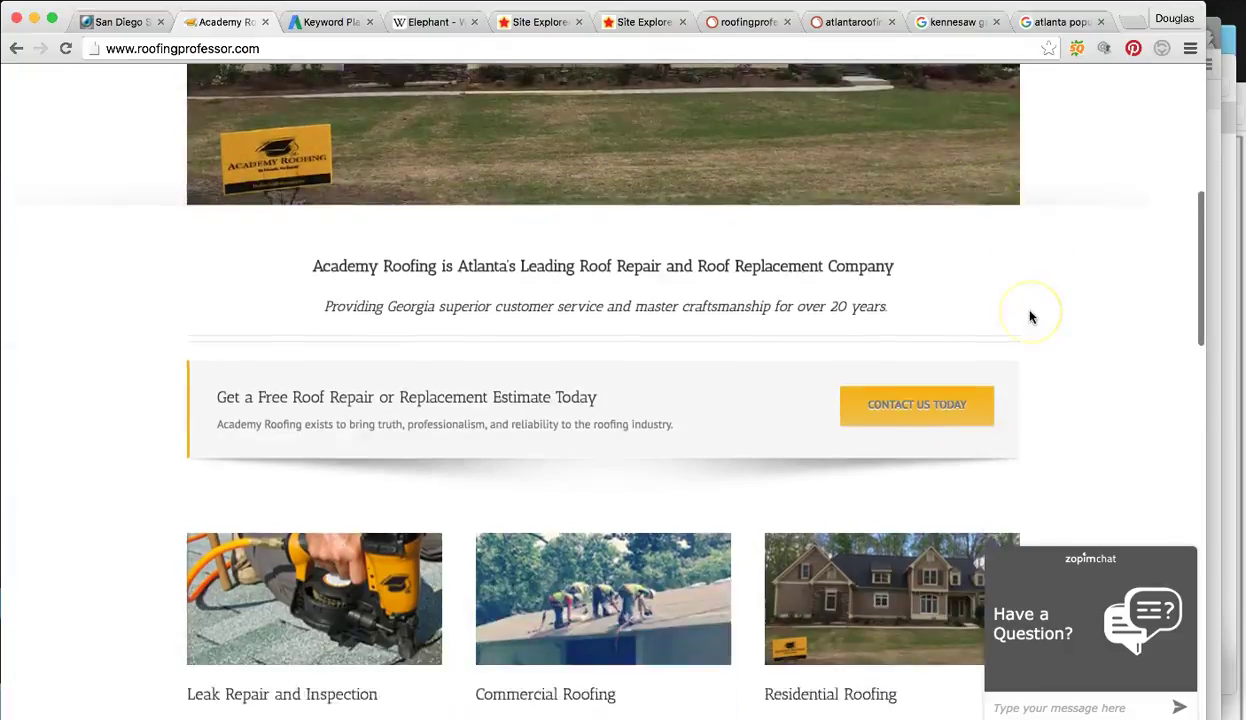
pyautogui.click(1097, 307)
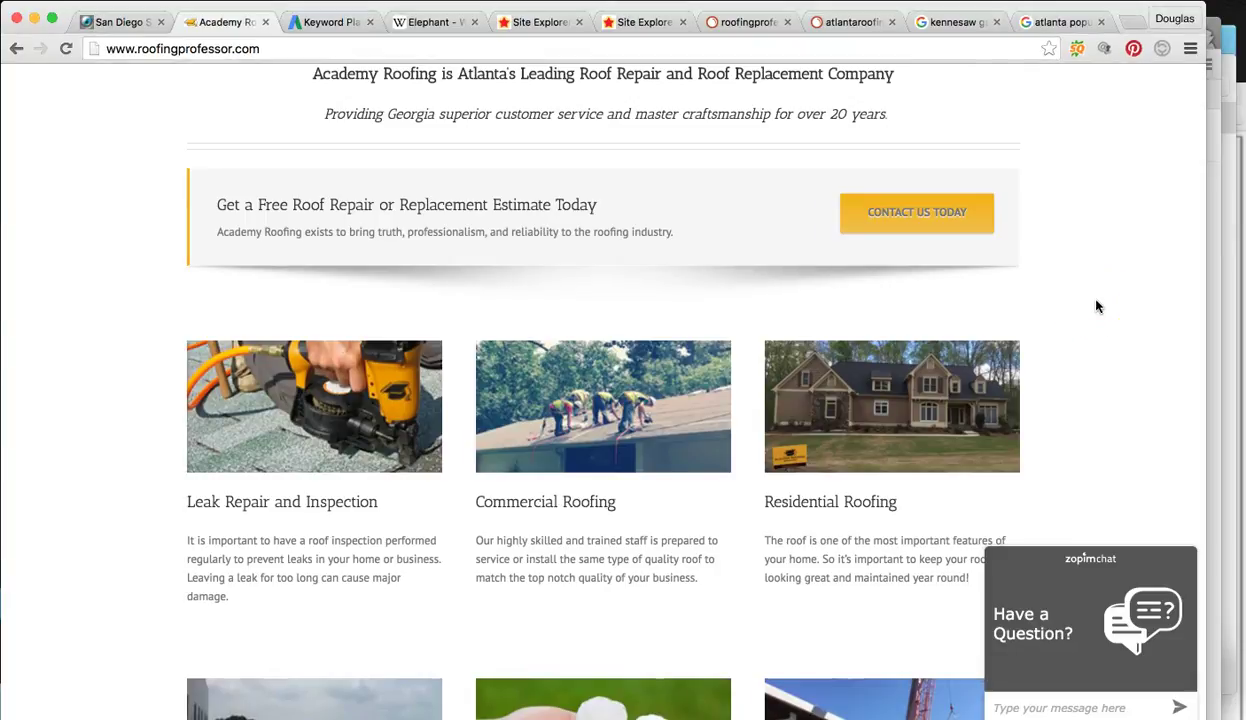
pyautogui.click(979, 306)
pyautogui.scroll(-5, 979, 312)
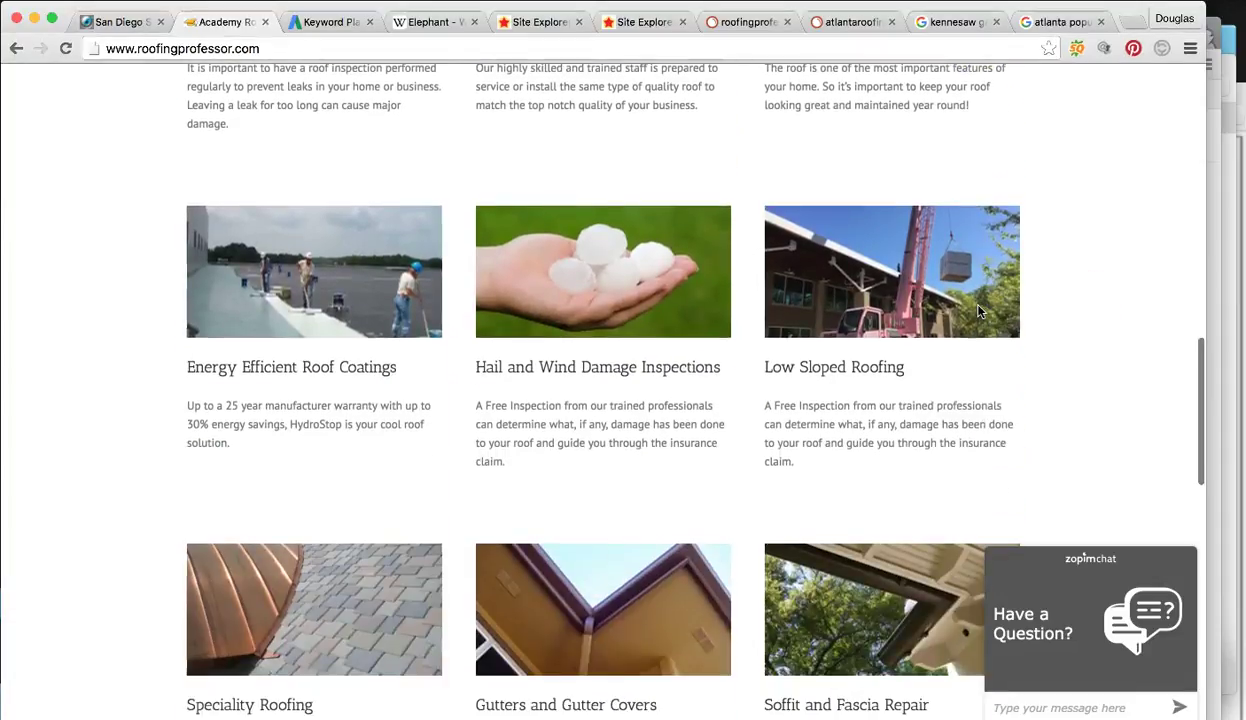
pyautogui.scroll(-7, 979, 312)
pyautogui.scroll(-3, 979, 312)
pyautogui.scroll(7, 979, 312)
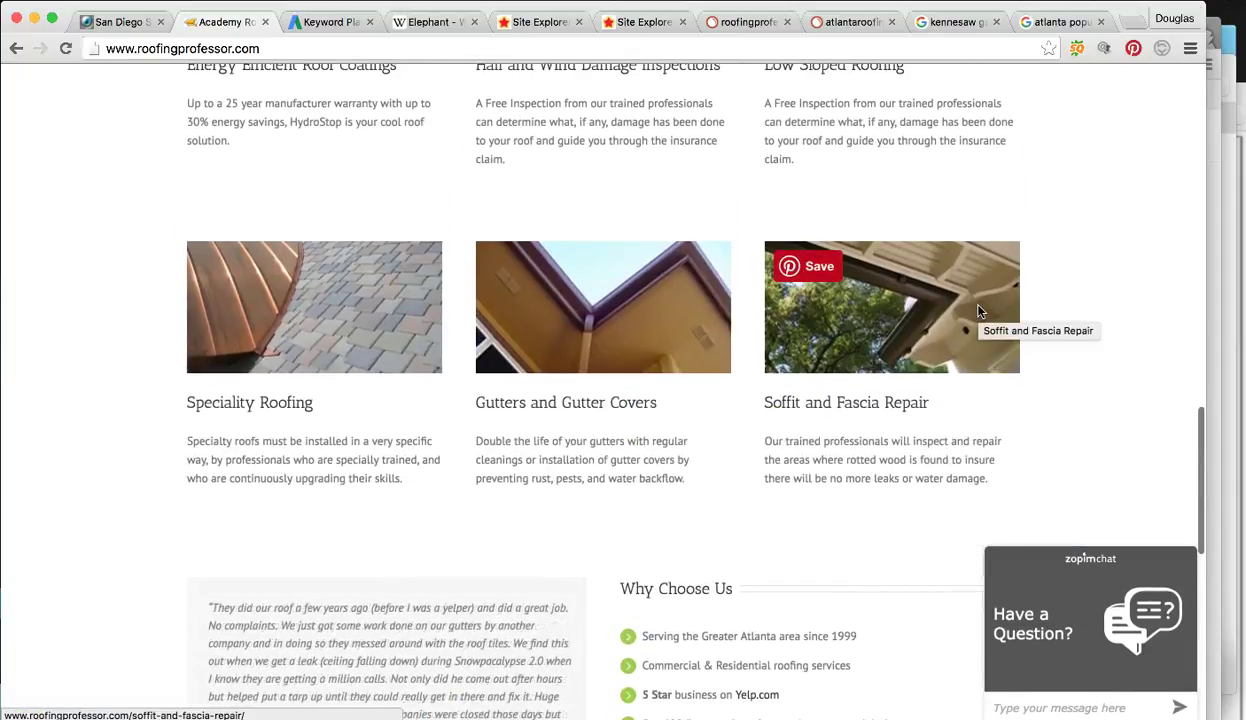
pyautogui.scroll(4, 979, 312)
pyautogui.click(1021, 306)
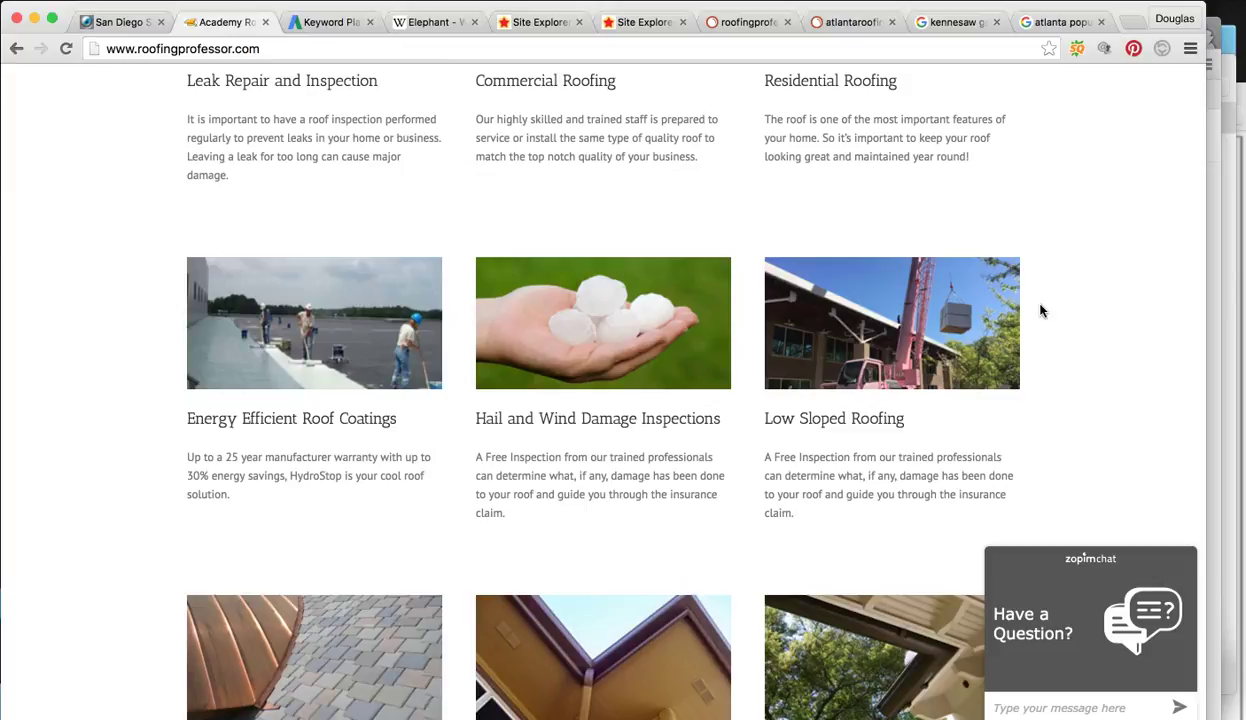
# Step: Review the Atlanta keyword ideas for roofing contractors in Keyword Planner, including the roof repair and replacement terms
pyautogui.click(330, 22)
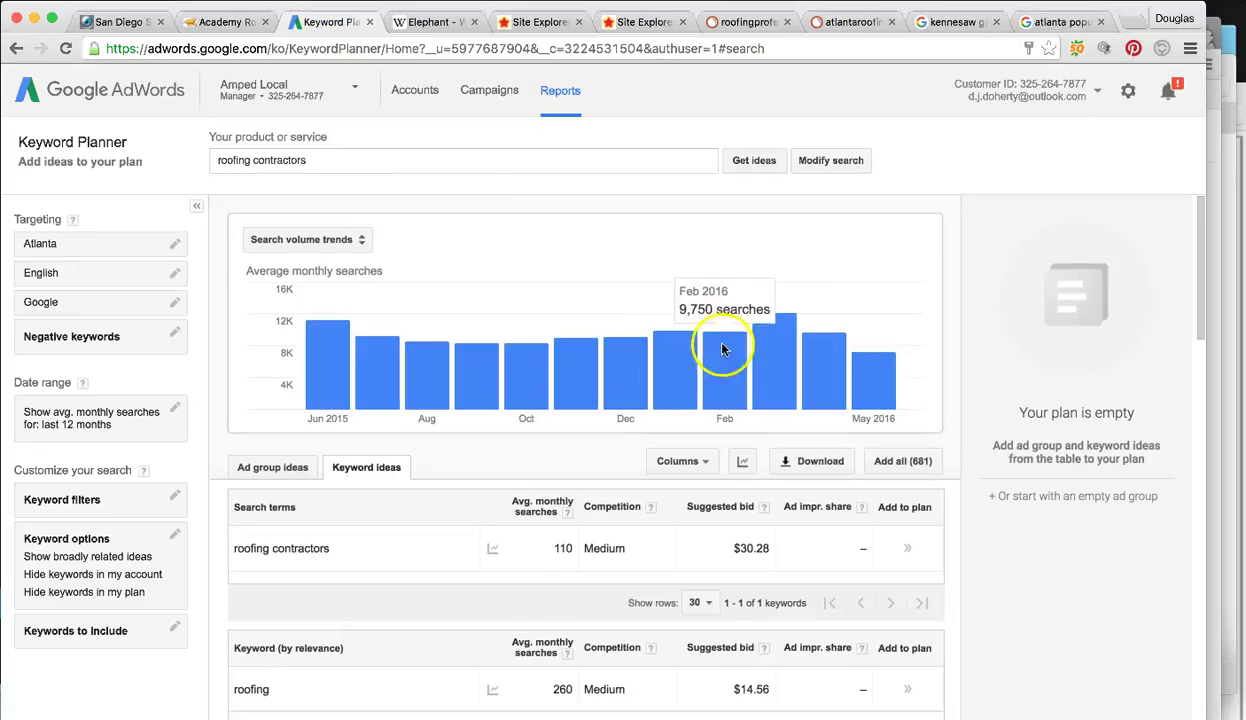
pyautogui.scroll(-3, 760, 414)
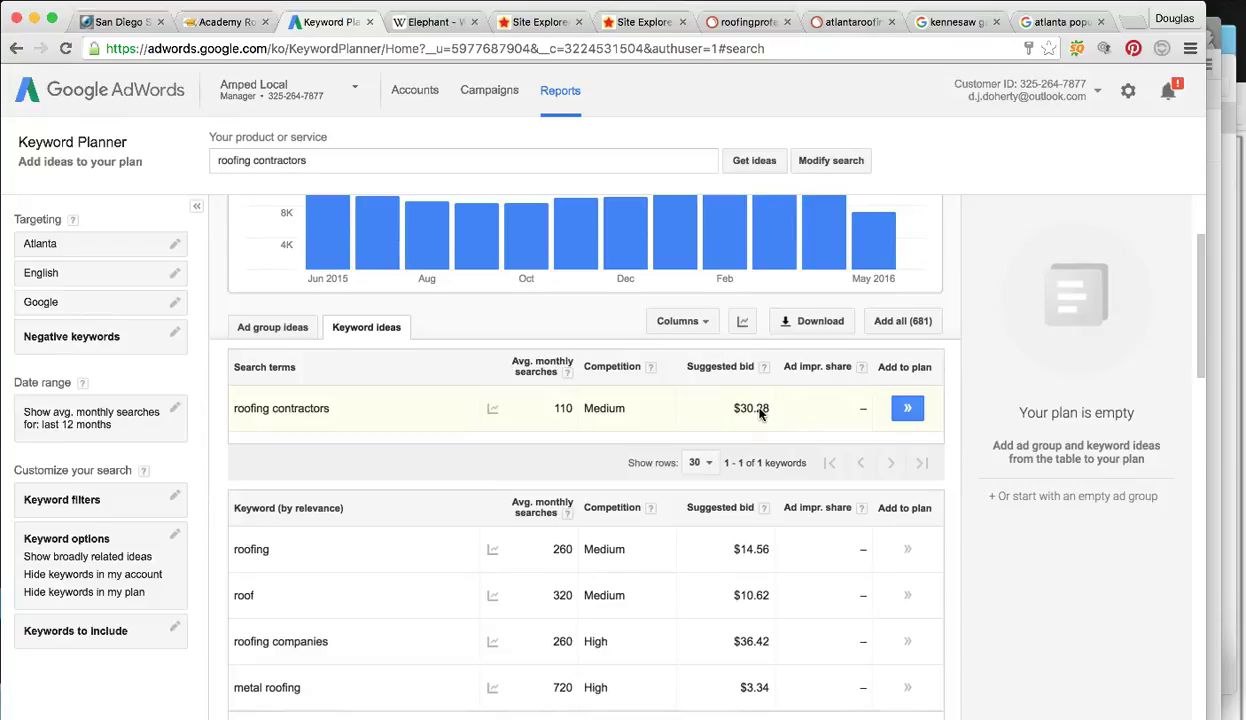
pyautogui.scroll(-5, 760, 414)
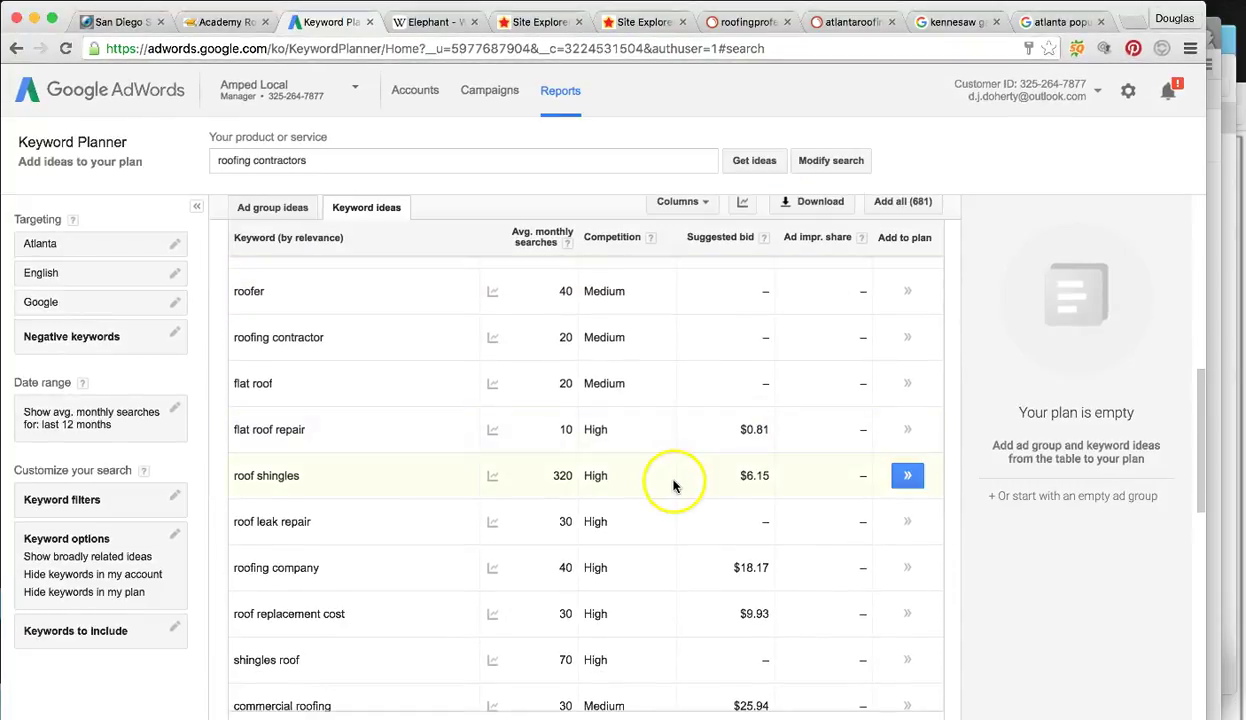
pyautogui.scroll(-4, 367, 546)
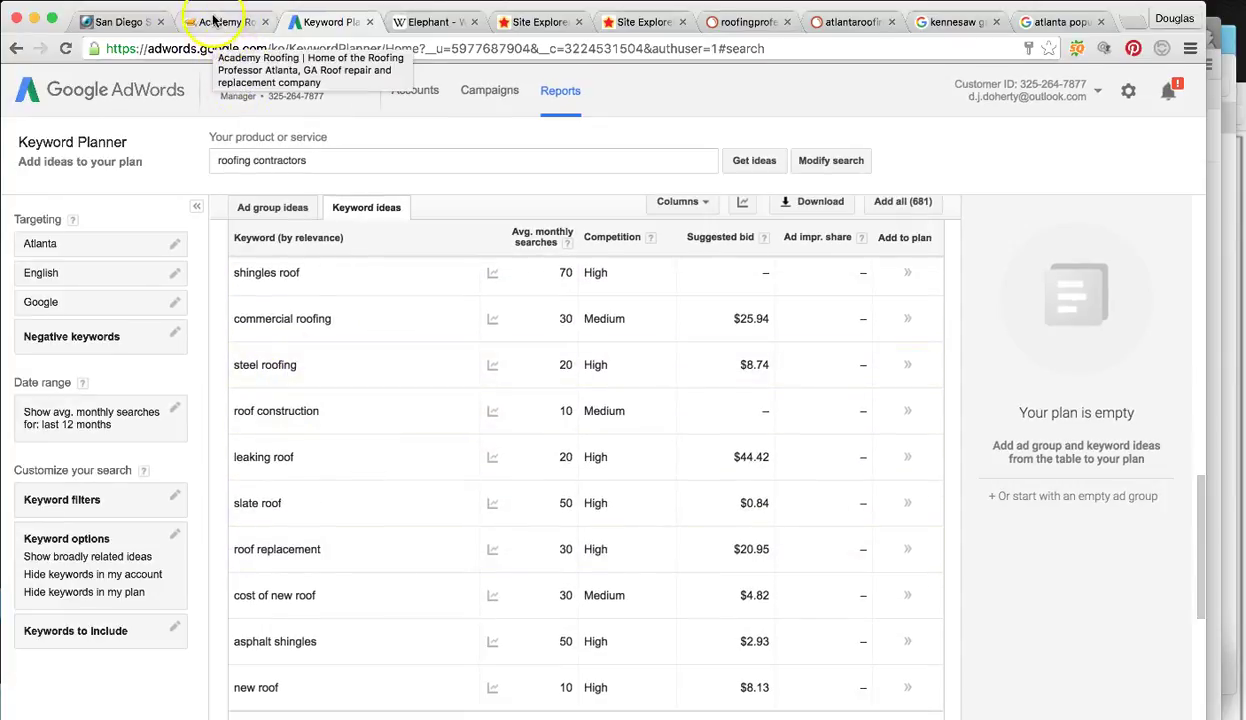
pyautogui.scroll(-1, 495, 473)
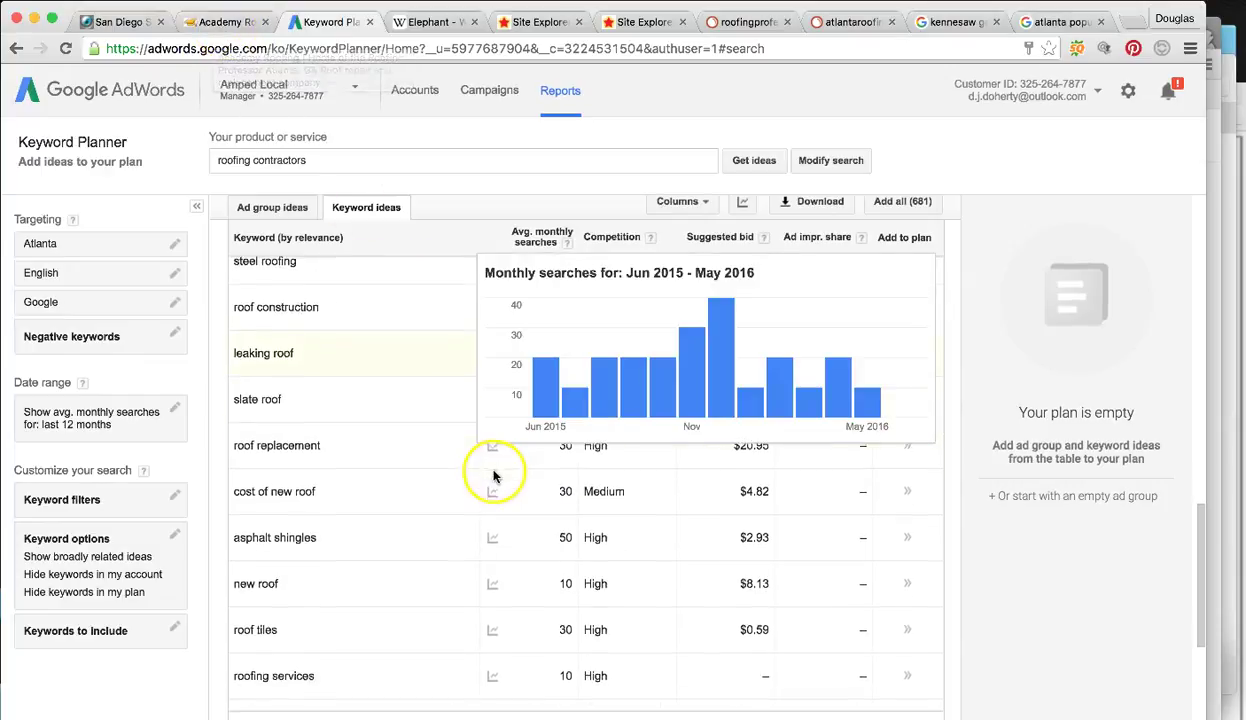
# Step: Compare the Academy Roofing homepage's service content with the keyword ideas, and inspect the Academy Roofs service pages in its navigation
pyautogui.click(215, 21)
pyautogui.scroll(6, 551, 440)
pyautogui.scroll(2, 549, 443)
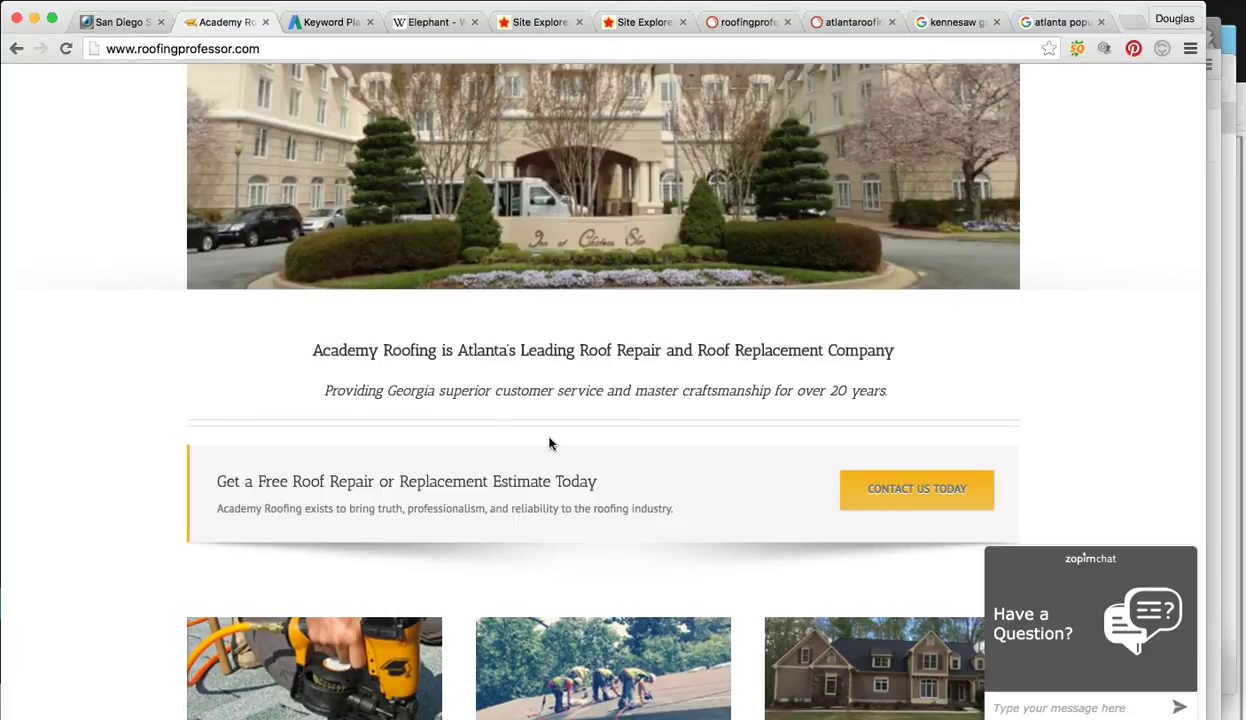
pyautogui.scroll(4, 549, 443)
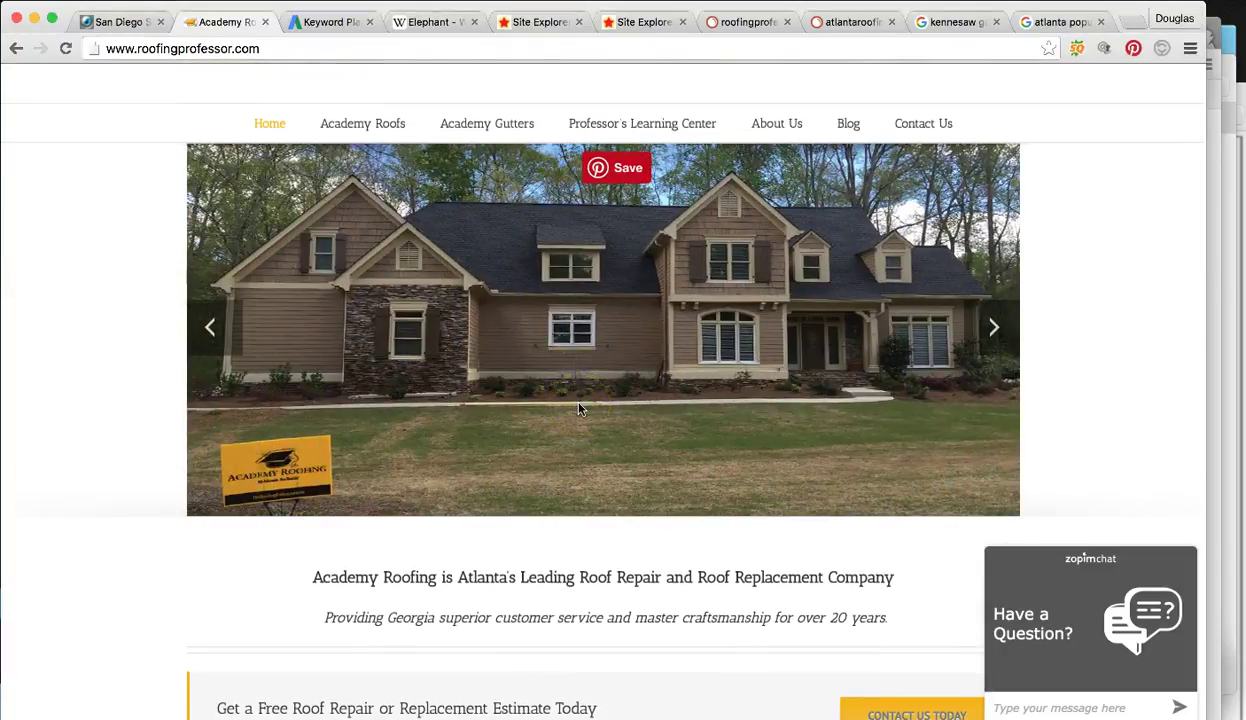
pyautogui.scroll(-1, 578, 408)
pyautogui.scroll(-5, 740, 592)
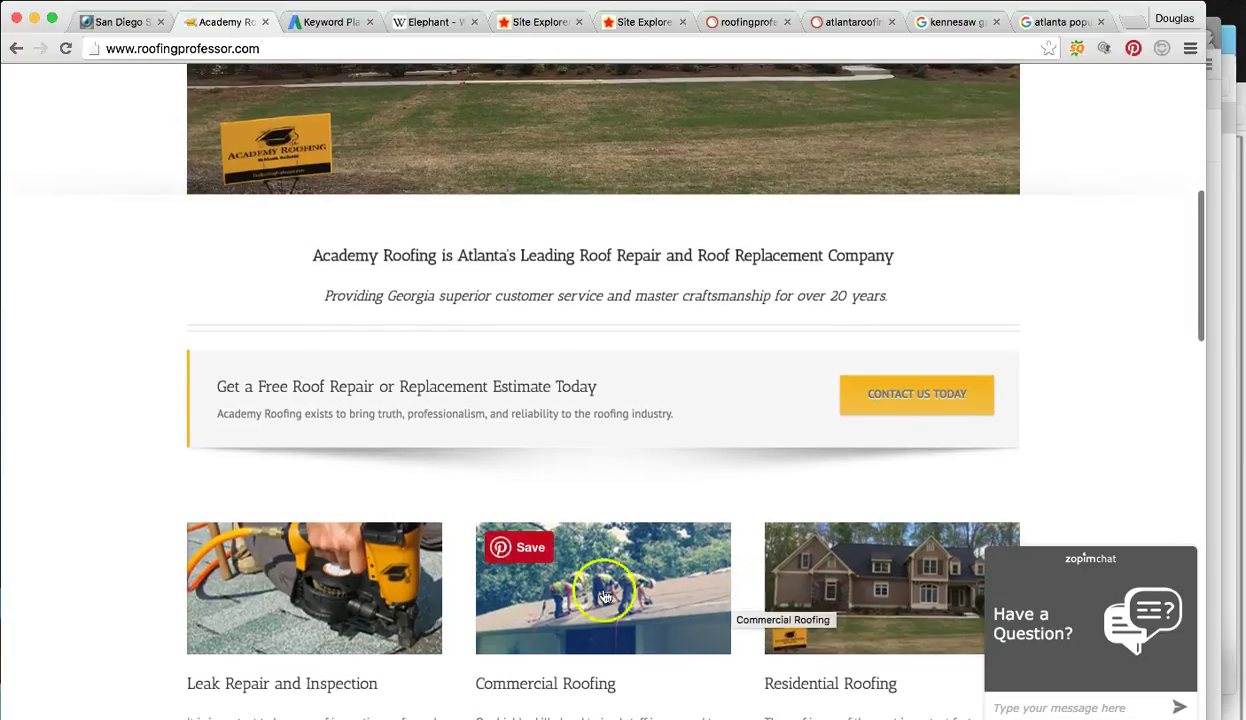
pyautogui.scroll(-3, 584, 637)
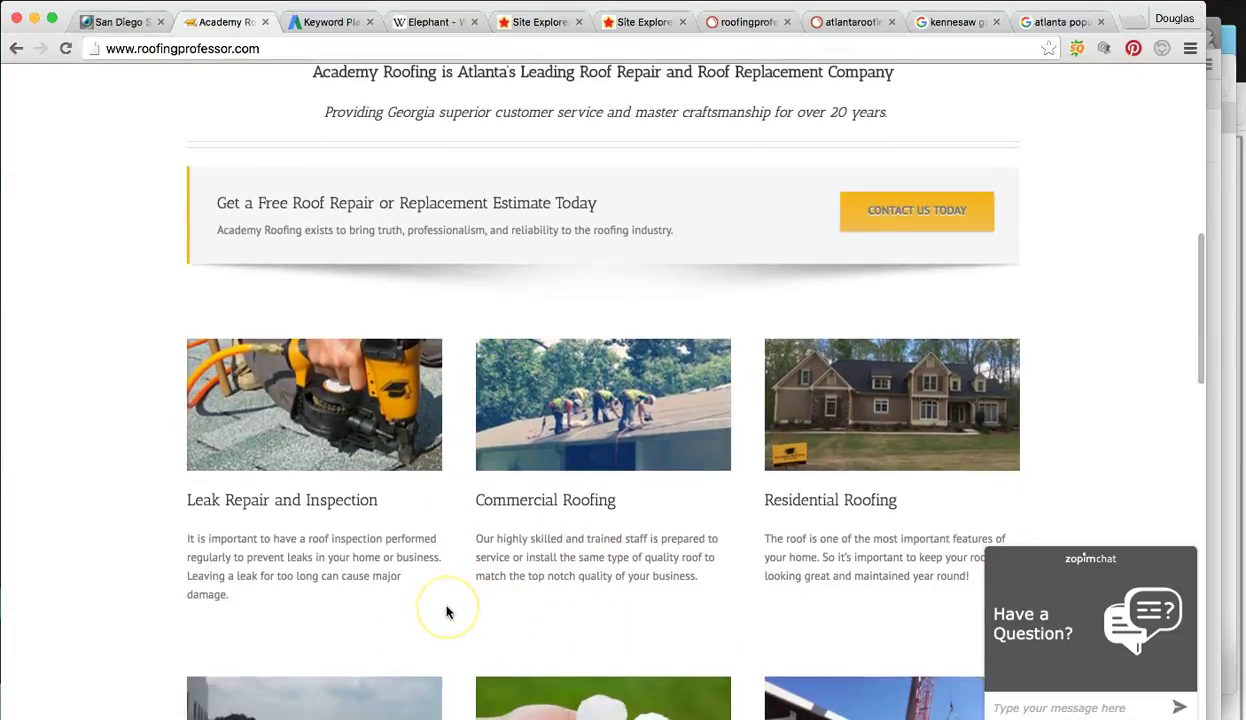
pyautogui.scroll(9, 445, 610)
pyautogui.scroll(3, 447, 612)
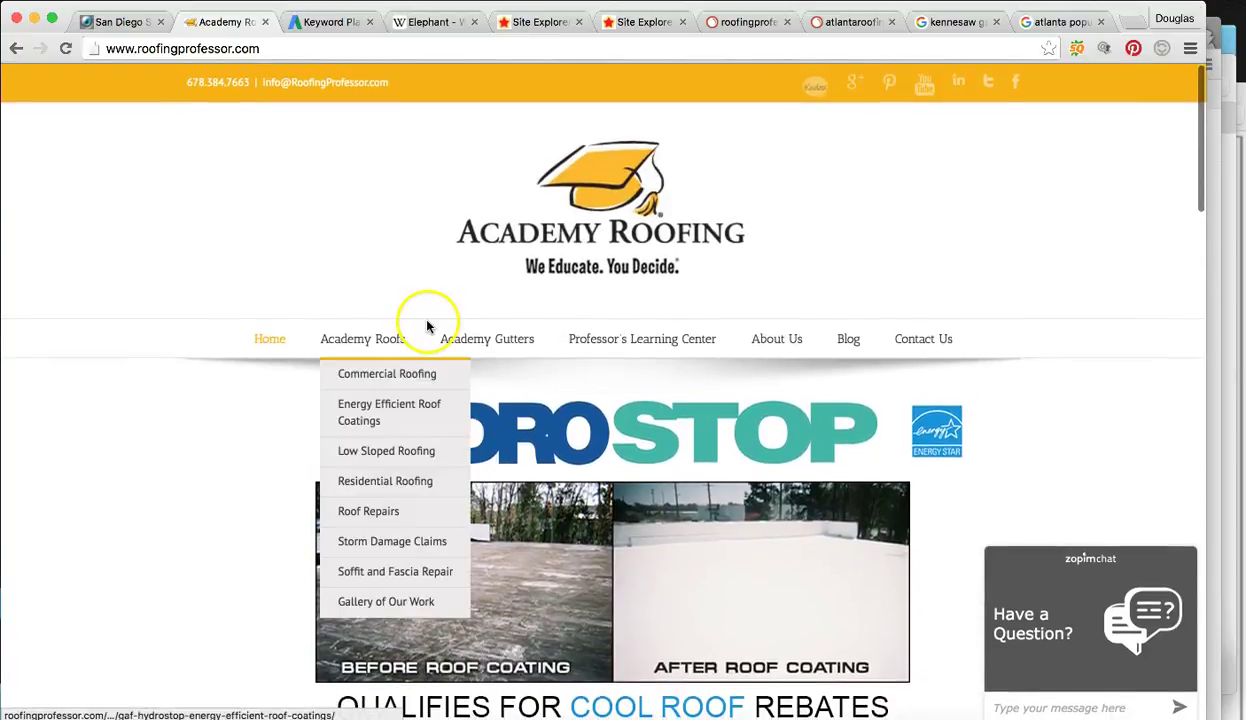
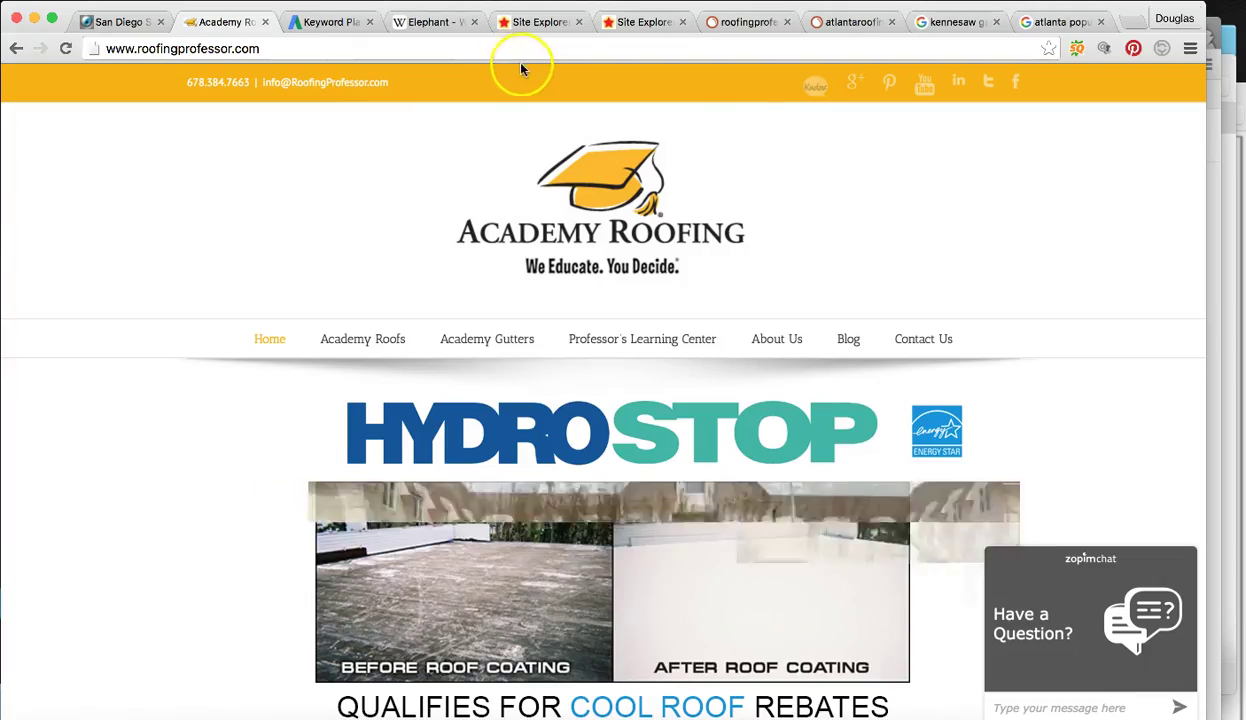
# Step: Go back from Wikipedia's Elephant article to the elephant Google results, and reopen the article from the first result
pyautogui.click(415, 27)
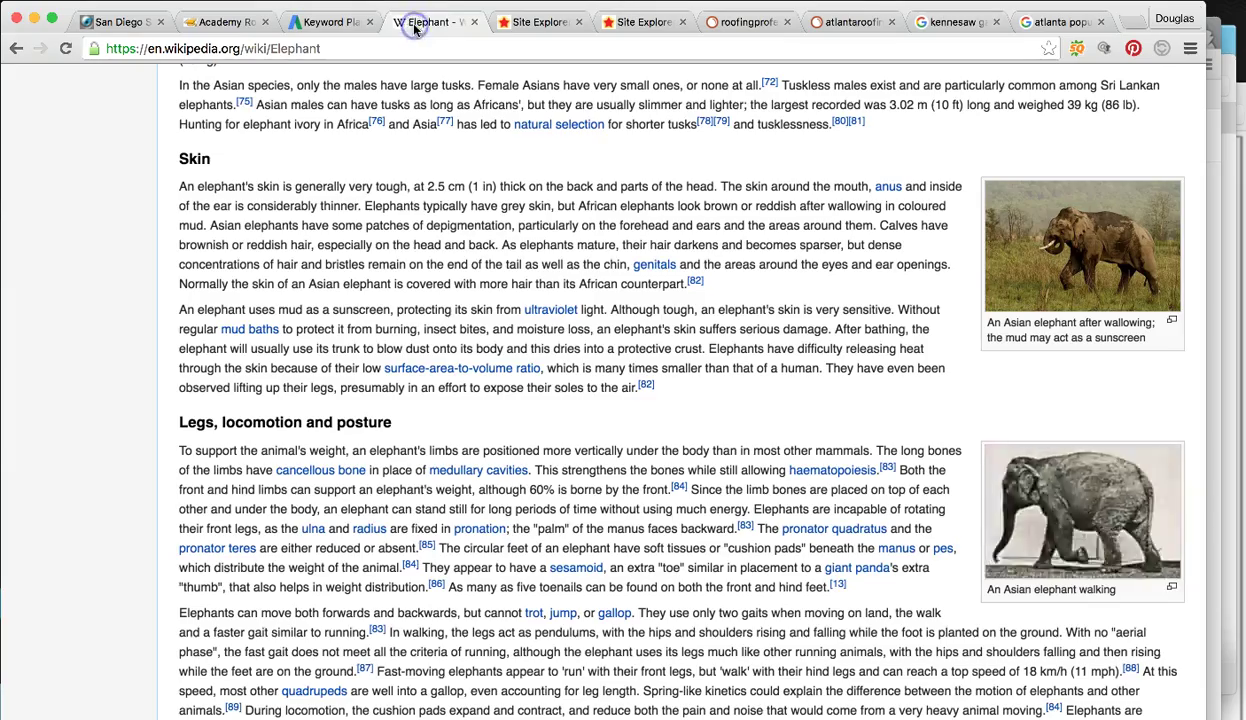
pyautogui.scroll(15, 360, 200)
pyautogui.scroll(5, 343, 187)
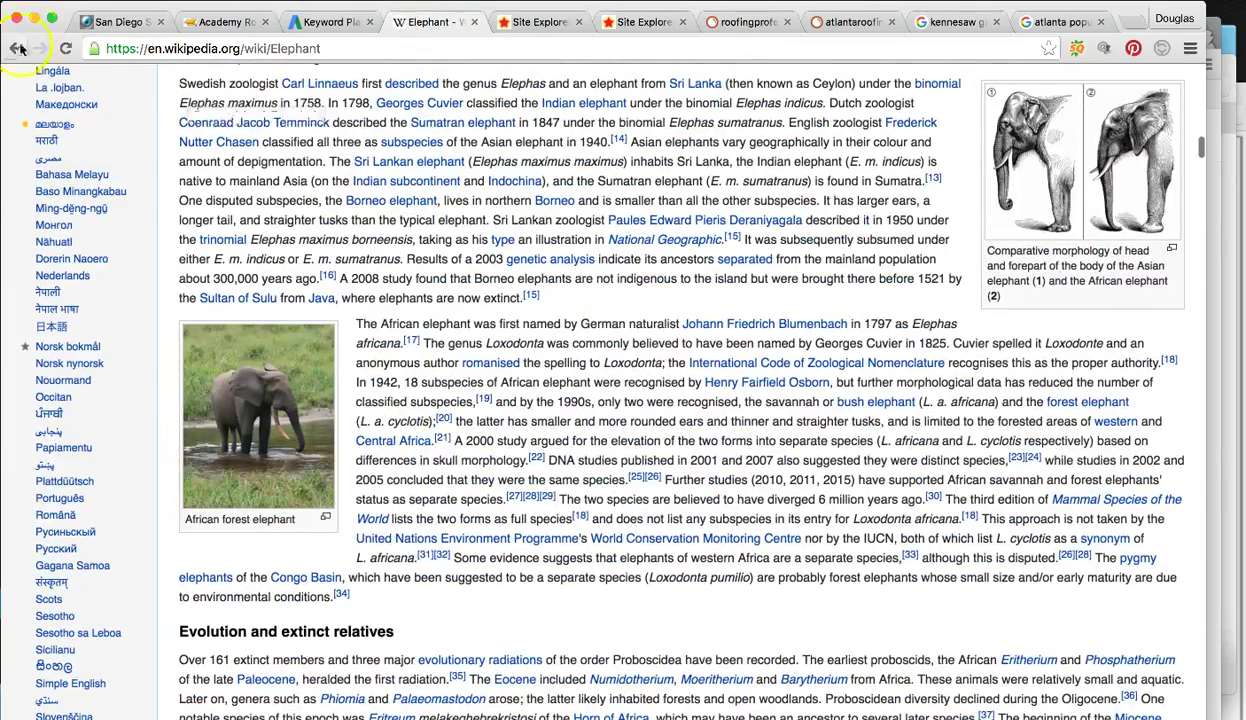
pyautogui.press('super+Left')
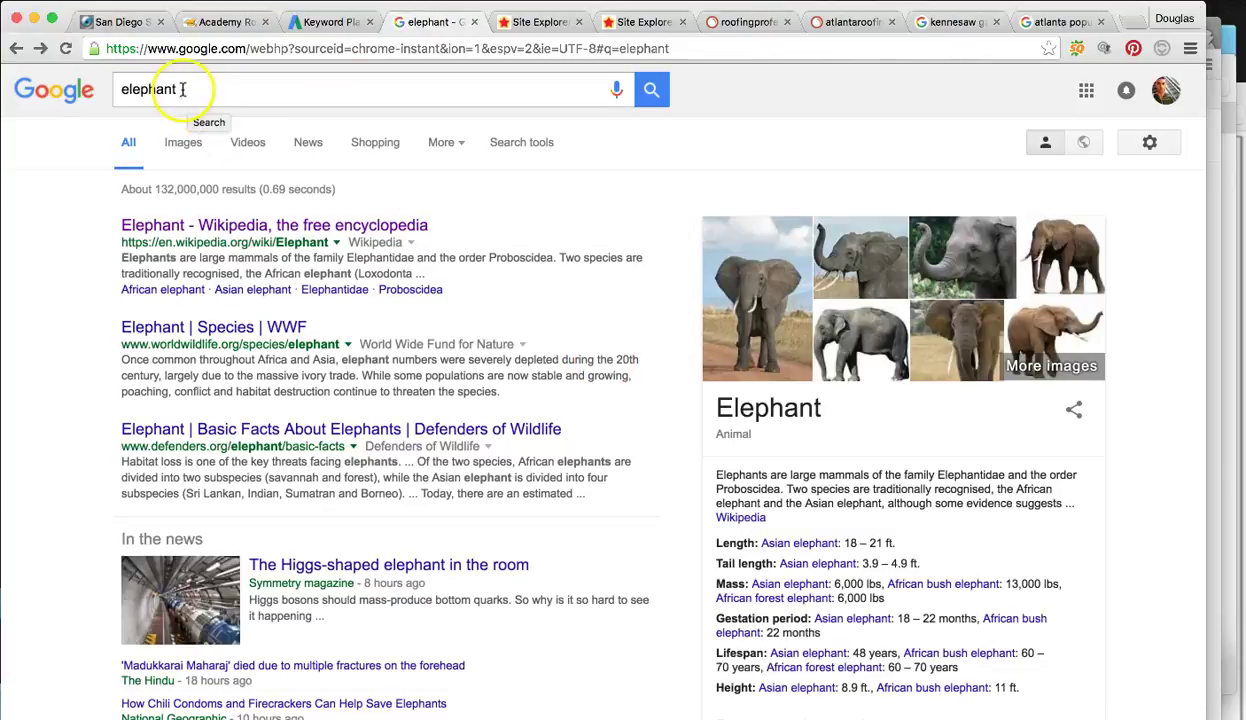
pyautogui.click(260, 224)
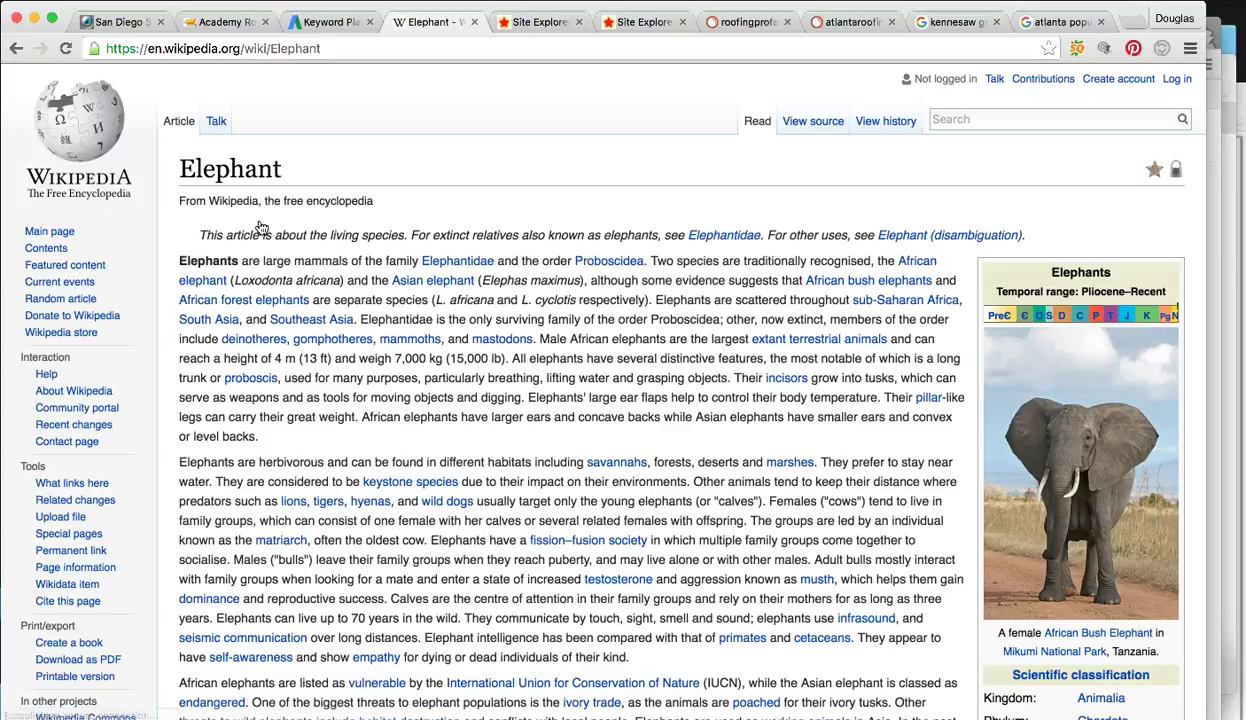
# Step: Highlight the Elephant article's text from Evolution and extinct relatives through the Tusks section, and clear the selection
pyautogui.scroll(-20, 468, 340)
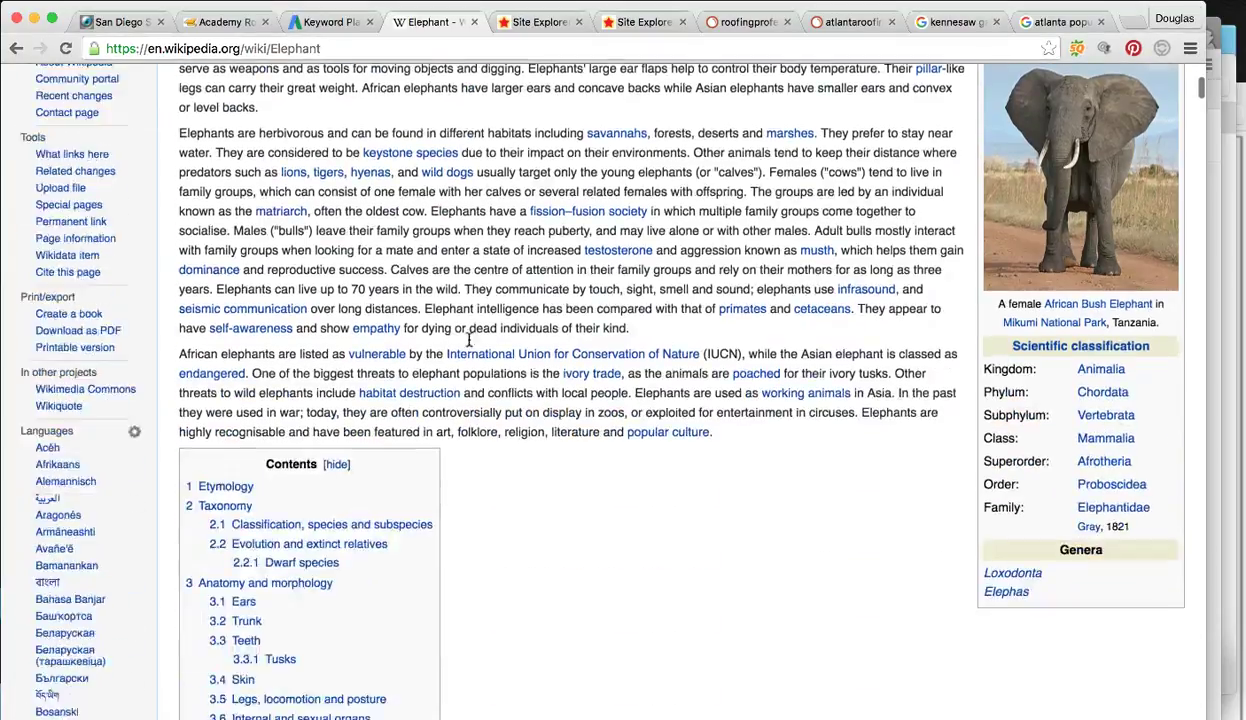
pyautogui.scroll(-10, 468, 340)
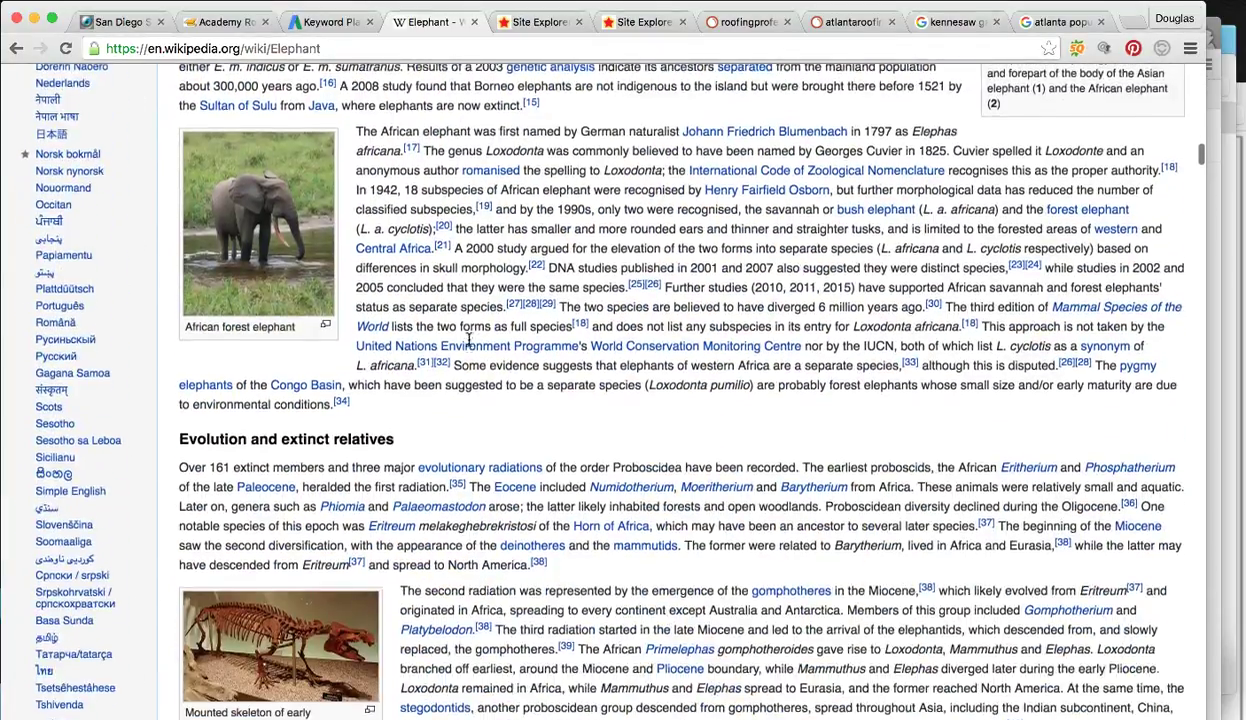
pyautogui.click(271, 398)
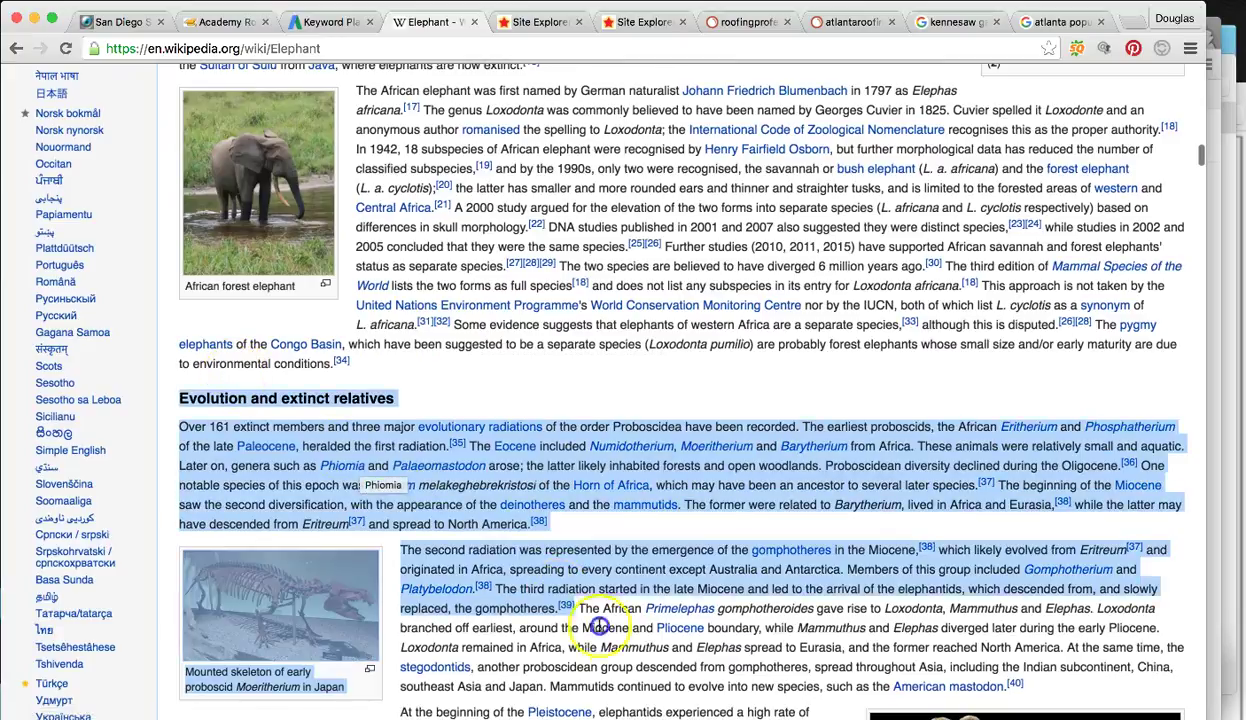
pyautogui.moveTo(700, 712); pyautogui.dragTo(762, 708)
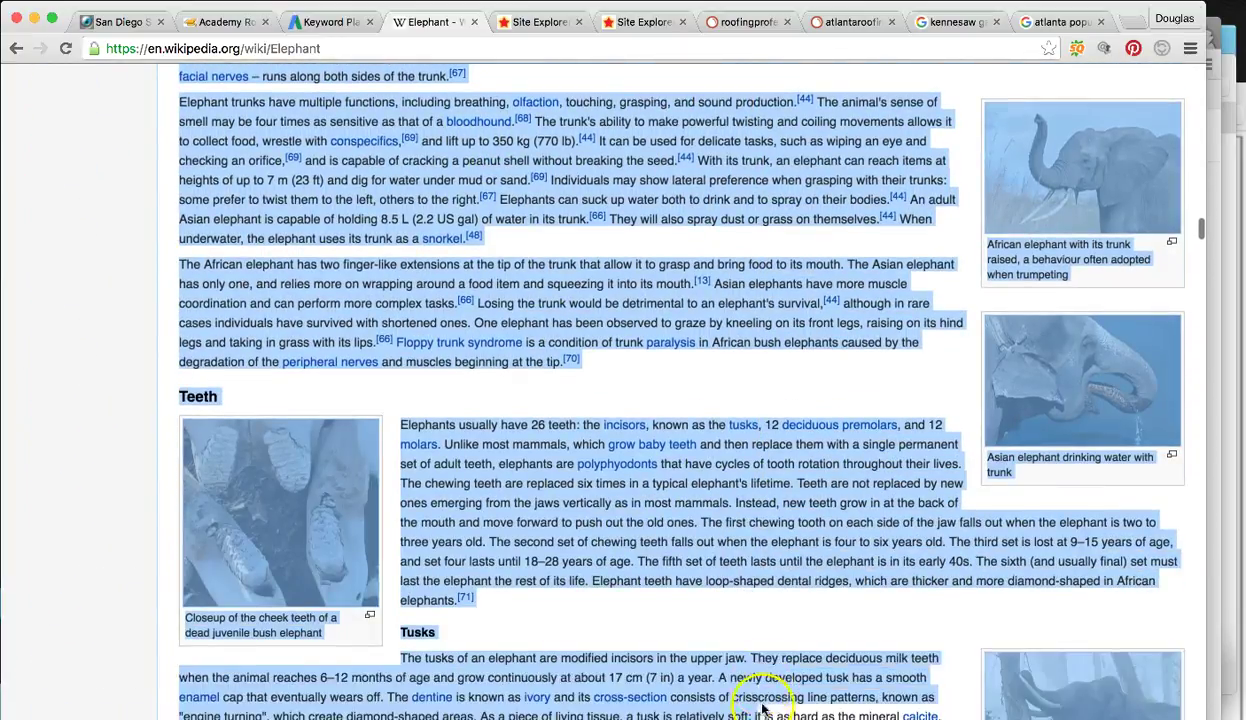
pyautogui.click(689, 407)
# Step: Highlight the Elephant article's text from Ecology and activities through the end of the Mating section, and look through it
pyautogui.scroll(-9, 689, 407)
pyautogui.scroll(-20, 689, 407)
pyautogui.scroll(-8, 689, 407)
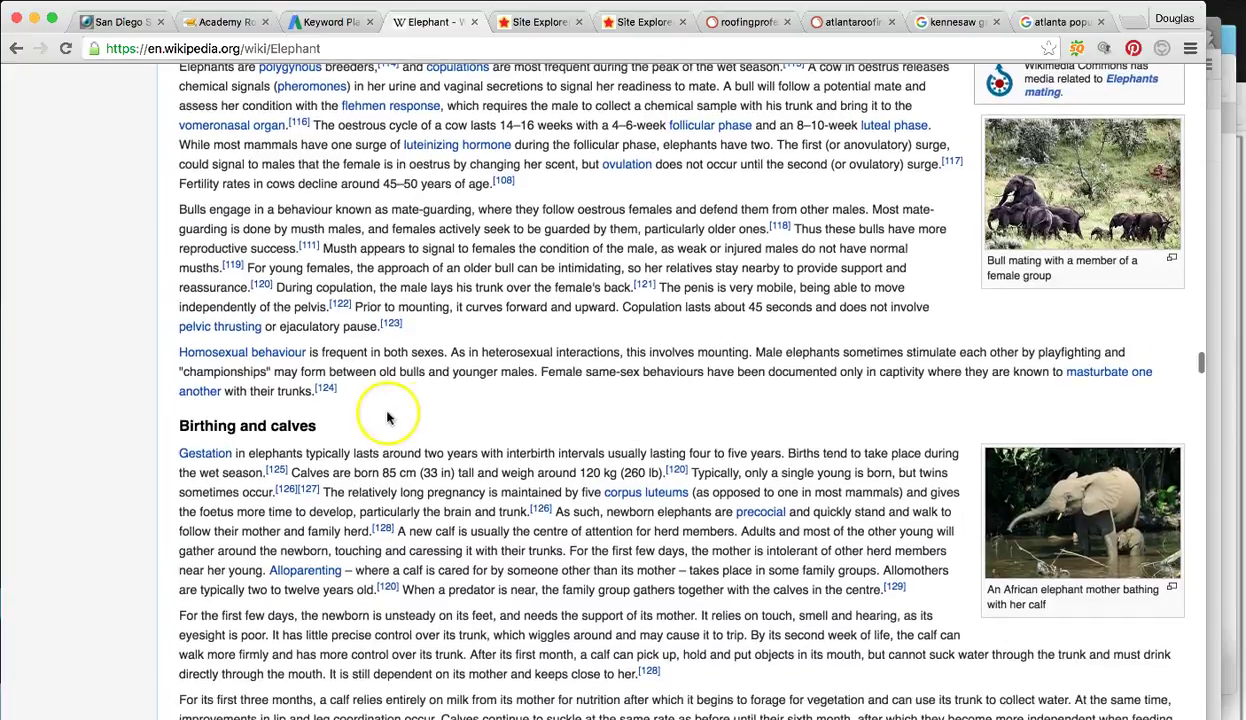
pyautogui.moveTo(363, 407); pyautogui.dragTo(203, 409)
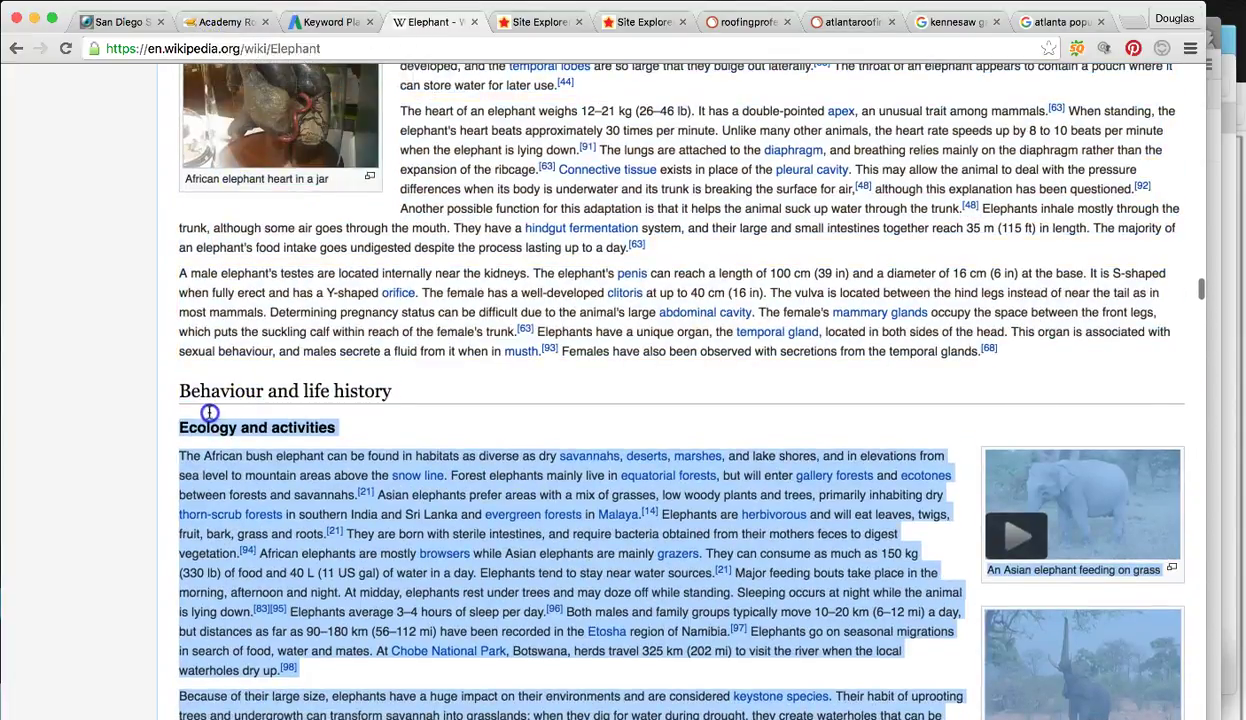
pyautogui.scroll(-3, 210, 415)
pyautogui.scroll(-15, 210, 415)
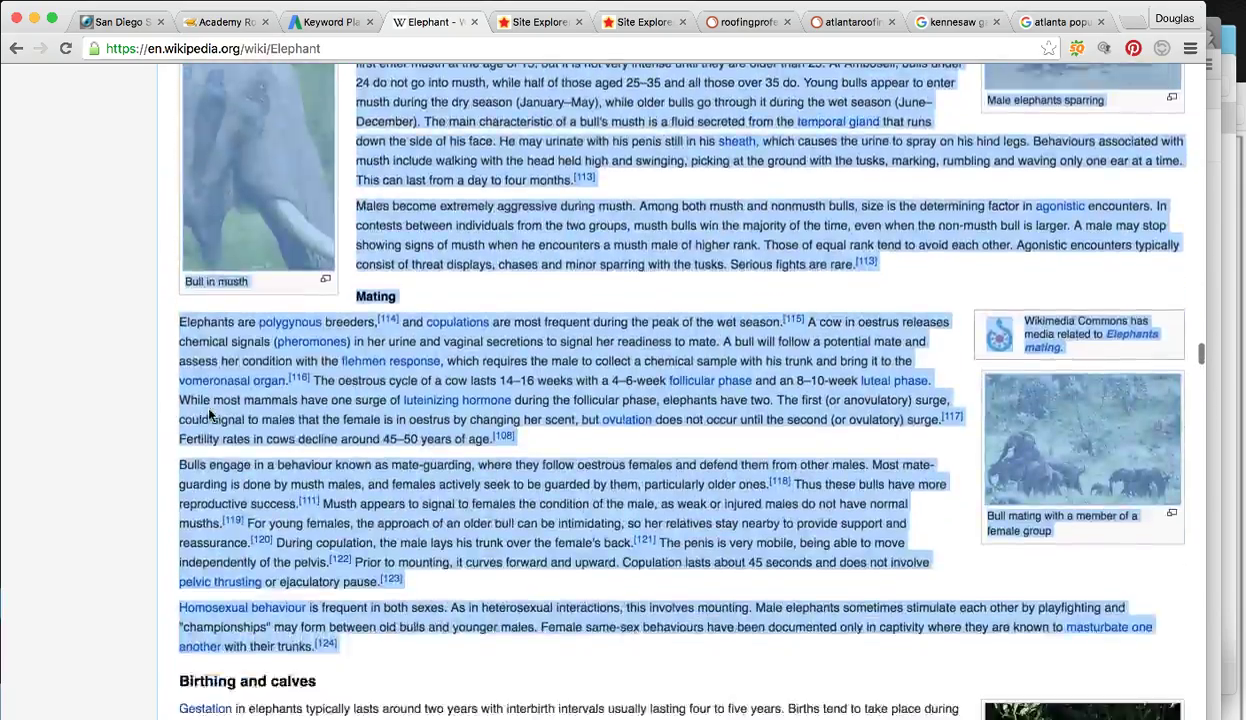
# Step: Clear the Elephant article's highlighted text, and look back through its sections from Mating up to Etymology
pyautogui.scroll(15, 210, 414)
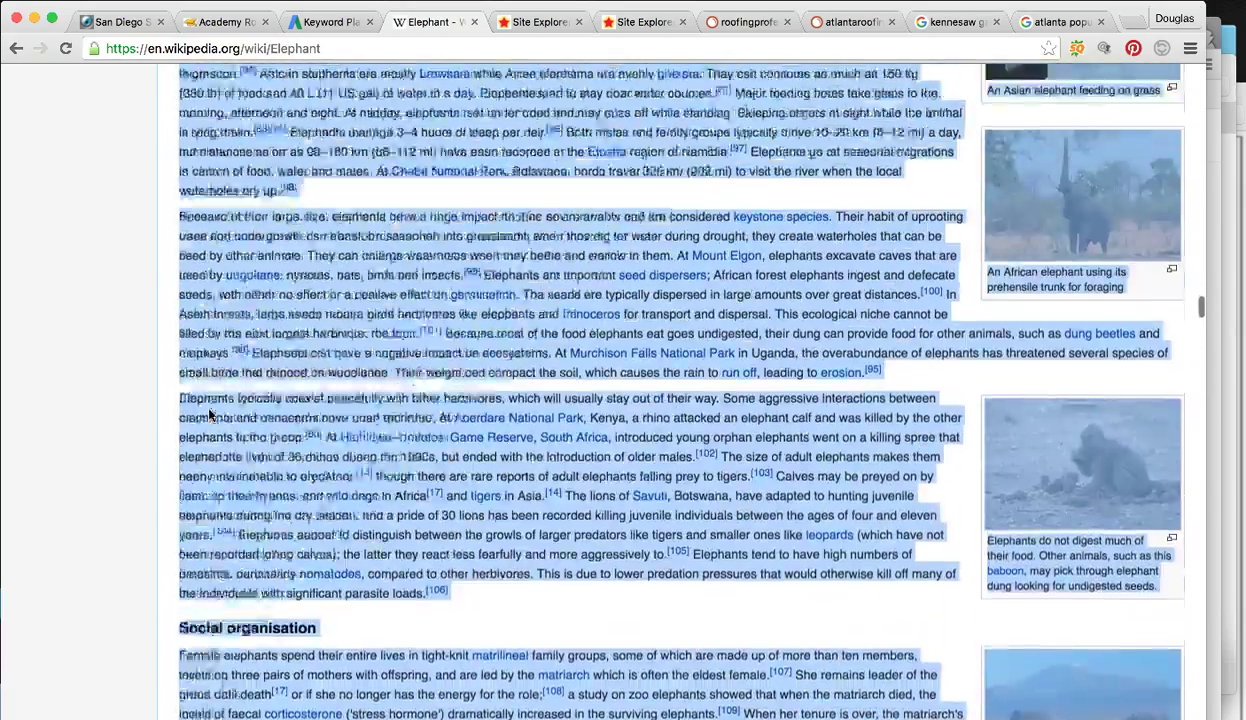
pyautogui.scroll(1, 210, 414)
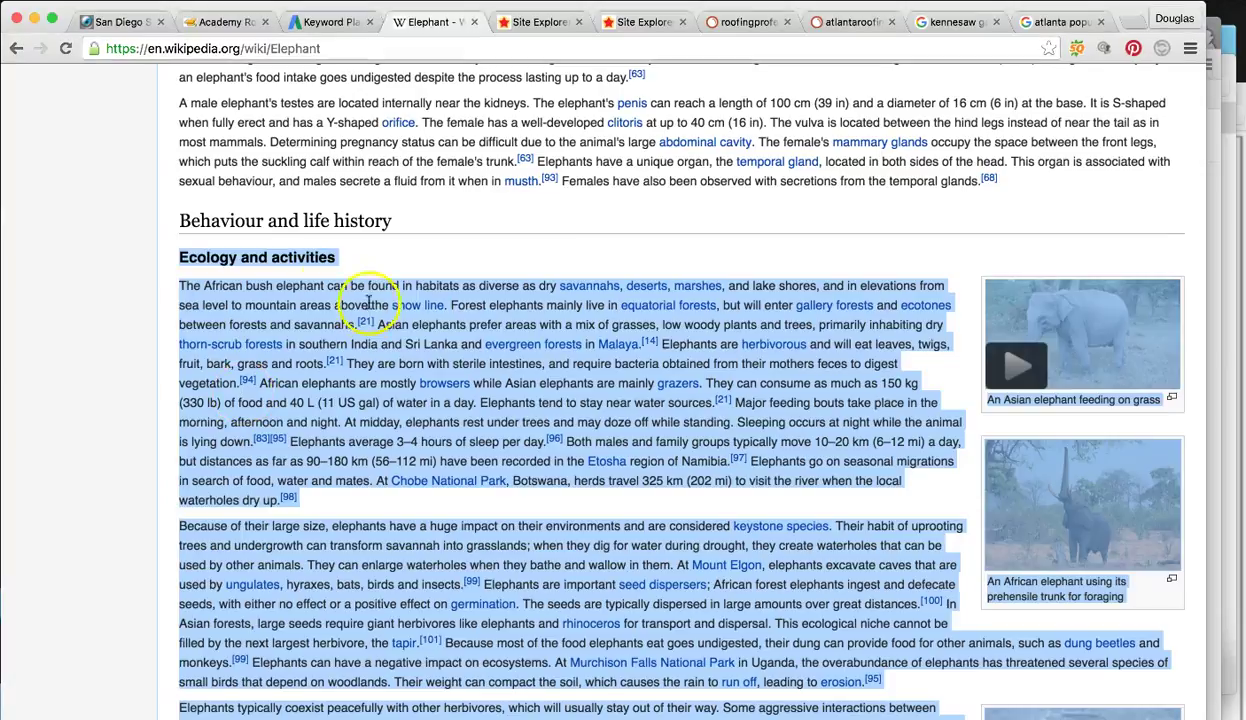
pyautogui.click(479, 262)
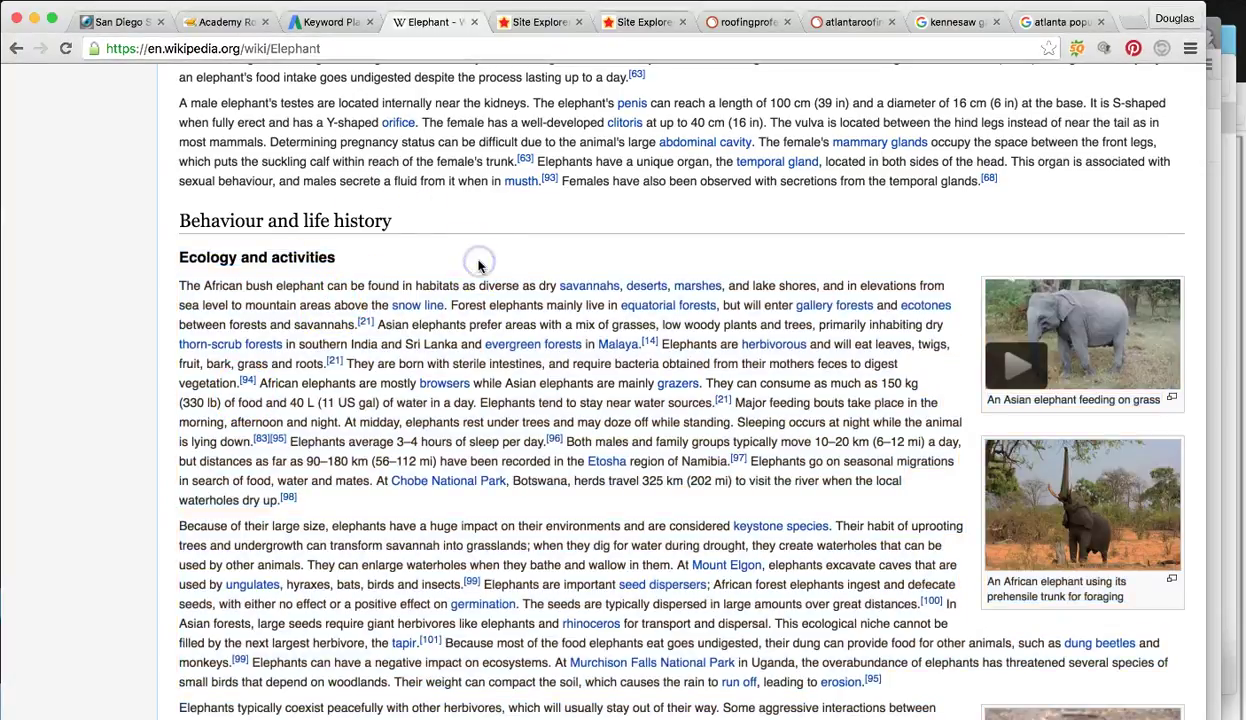
pyautogui.scroll(10, 479, 262)
pyautogui.scroll(12, 479, 262)
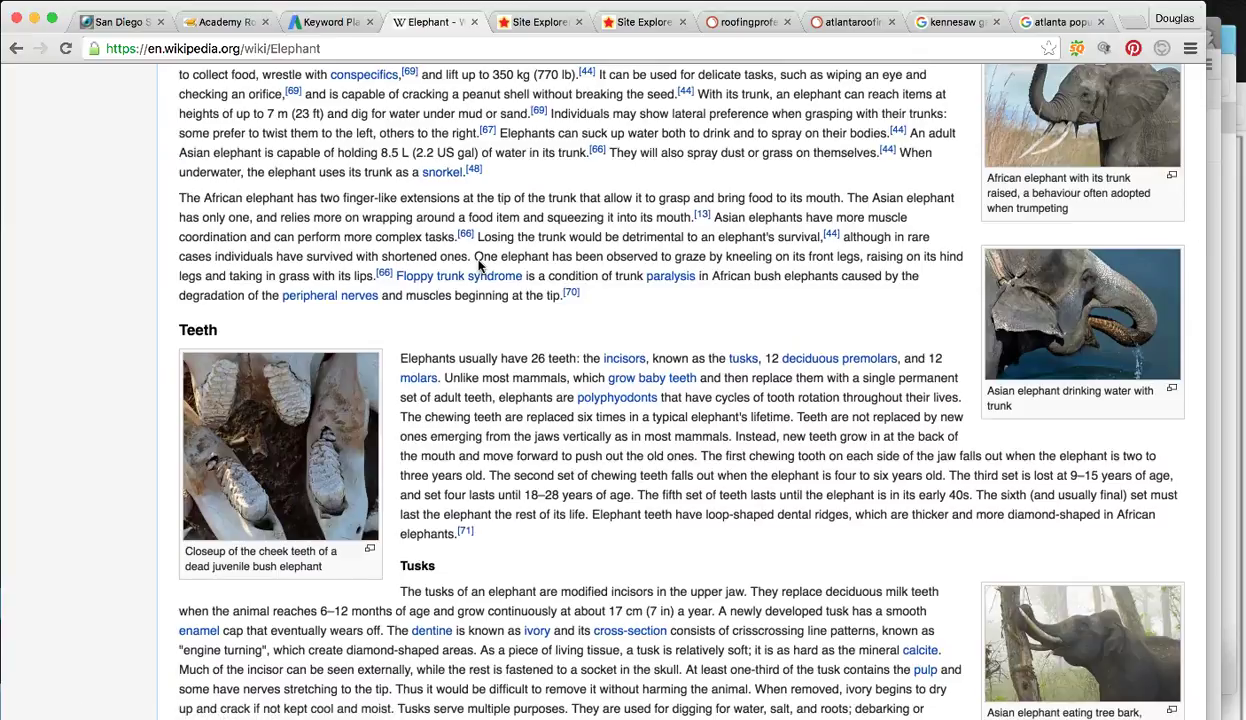
pyautogui.scroll(6, 479, 262)
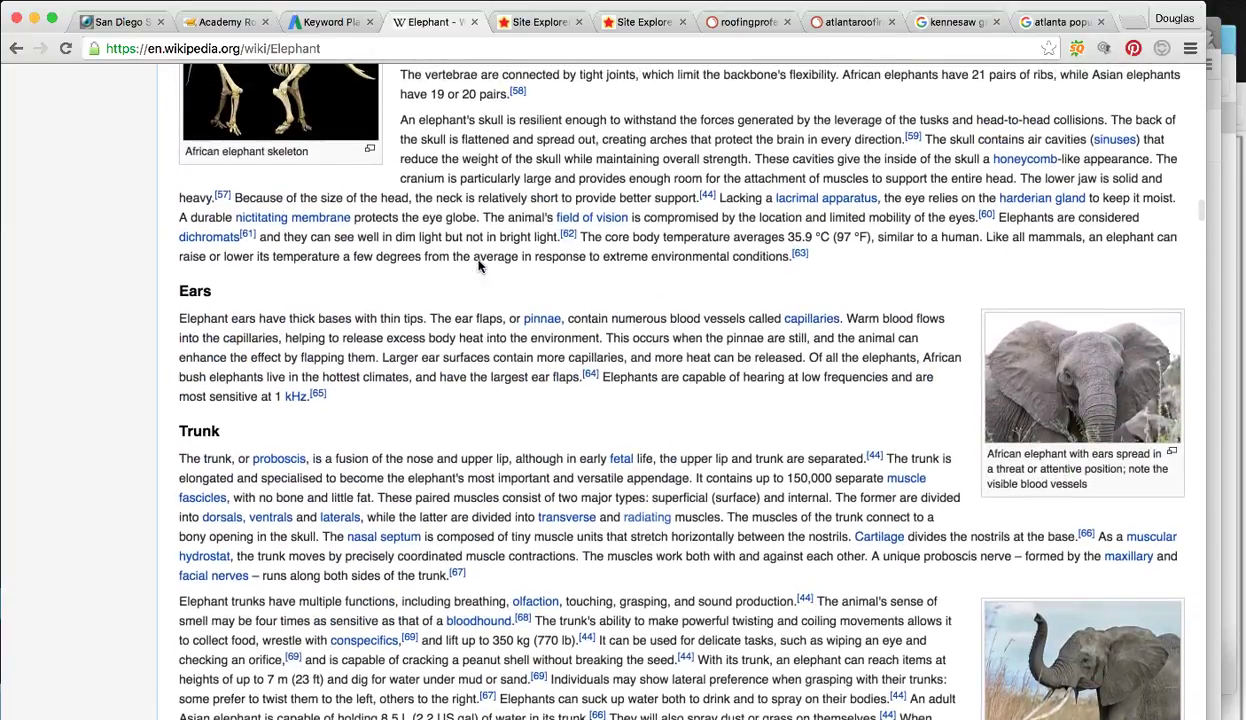
pyautogui.scroll(3, 479, 265)
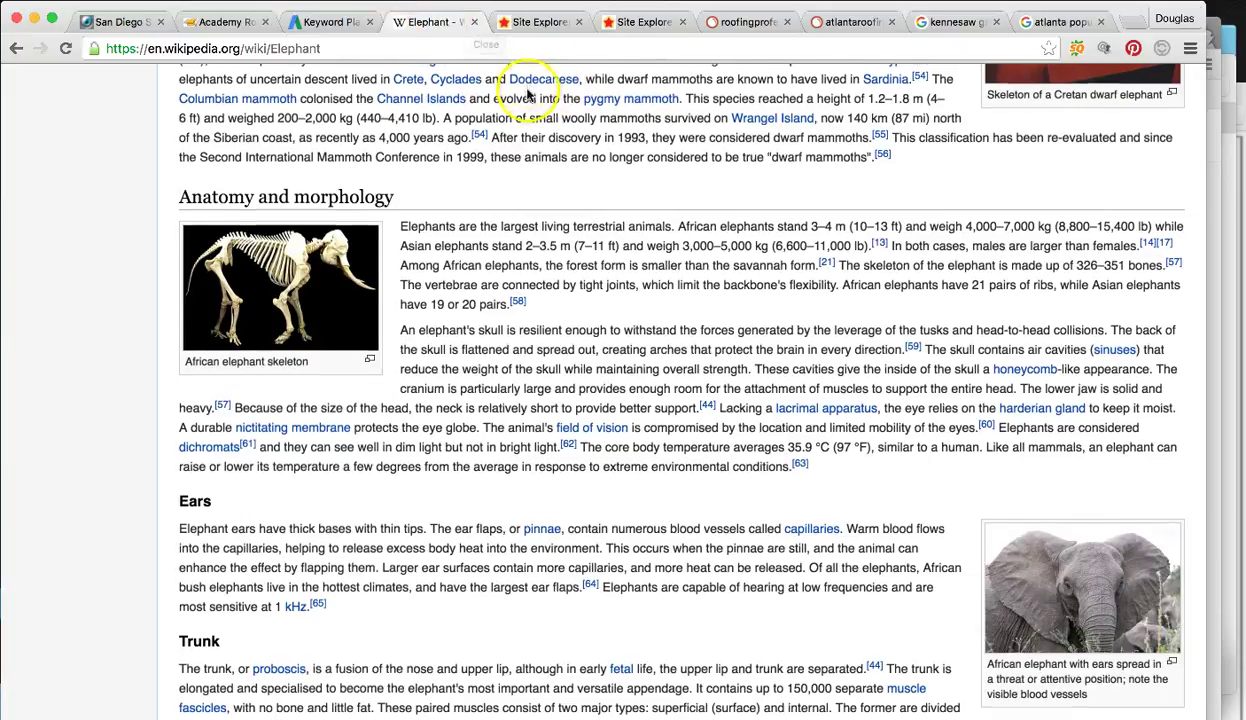
pyautogui.scroll(20, 528, 94)
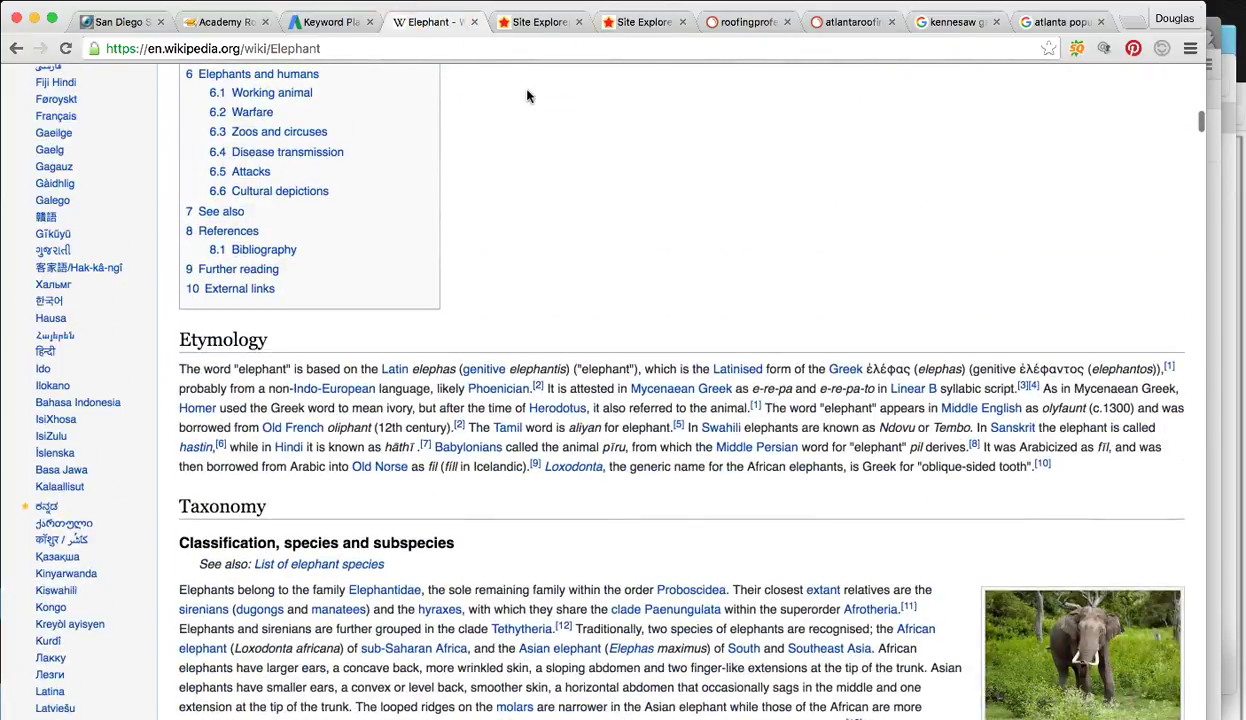
pyautogui.click(245, 21)
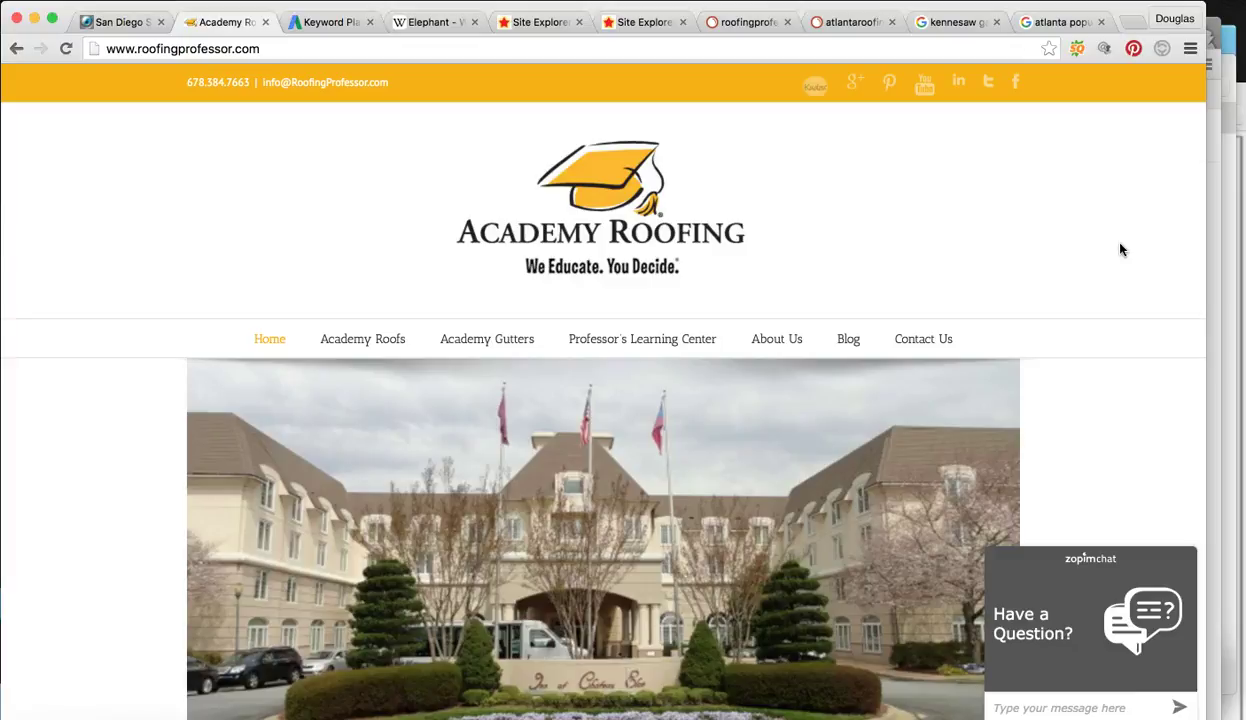
pyautogui.click(521, 22)
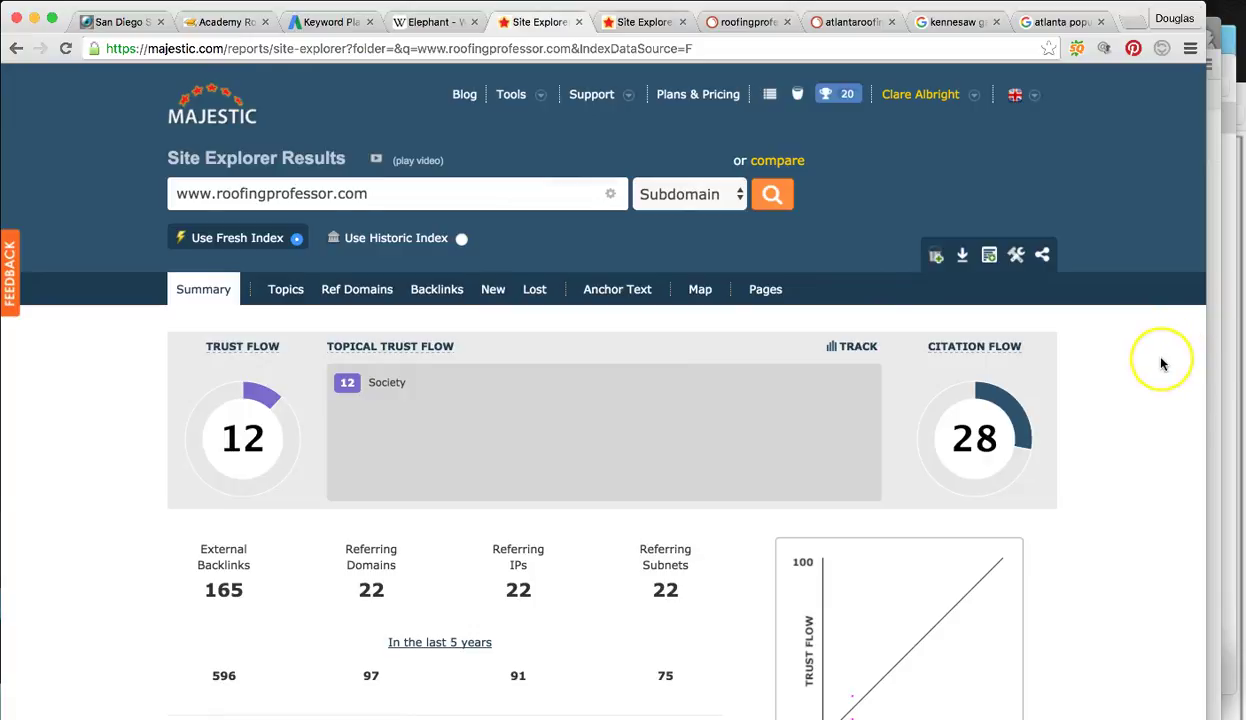
pyautogui.scroll(-2, 1163, 360)
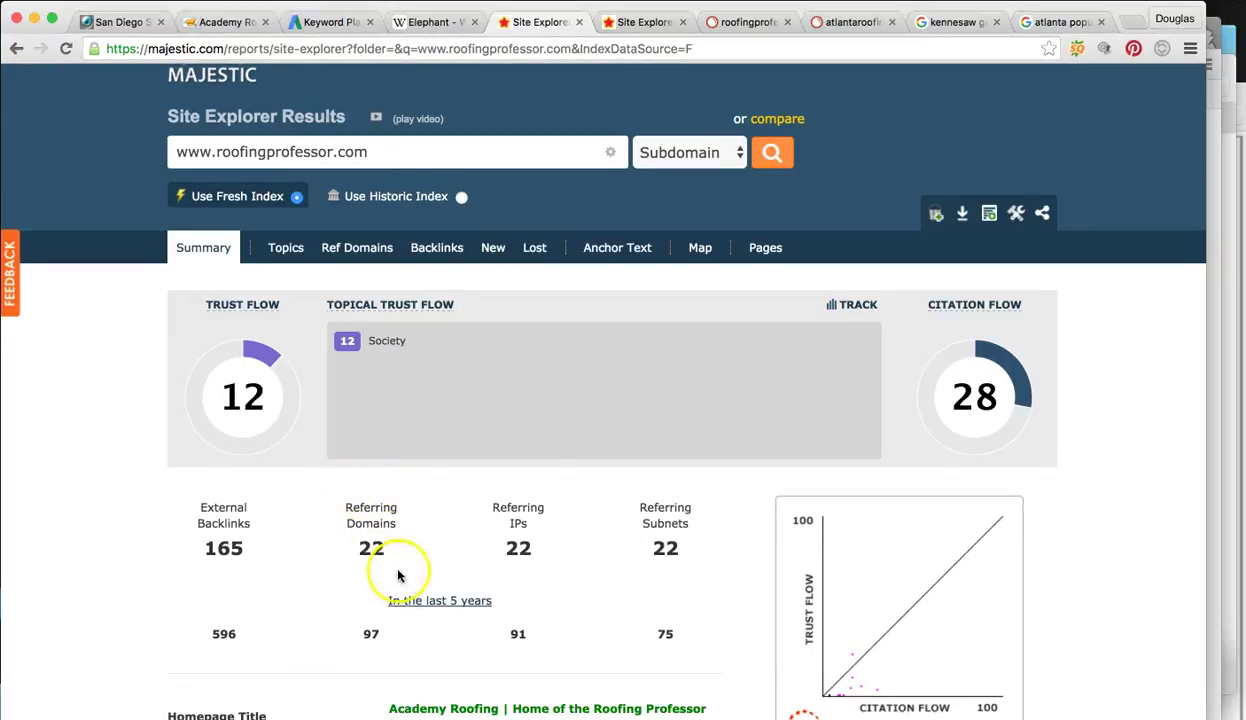
pyautogui.scroll(1, 384, 500)
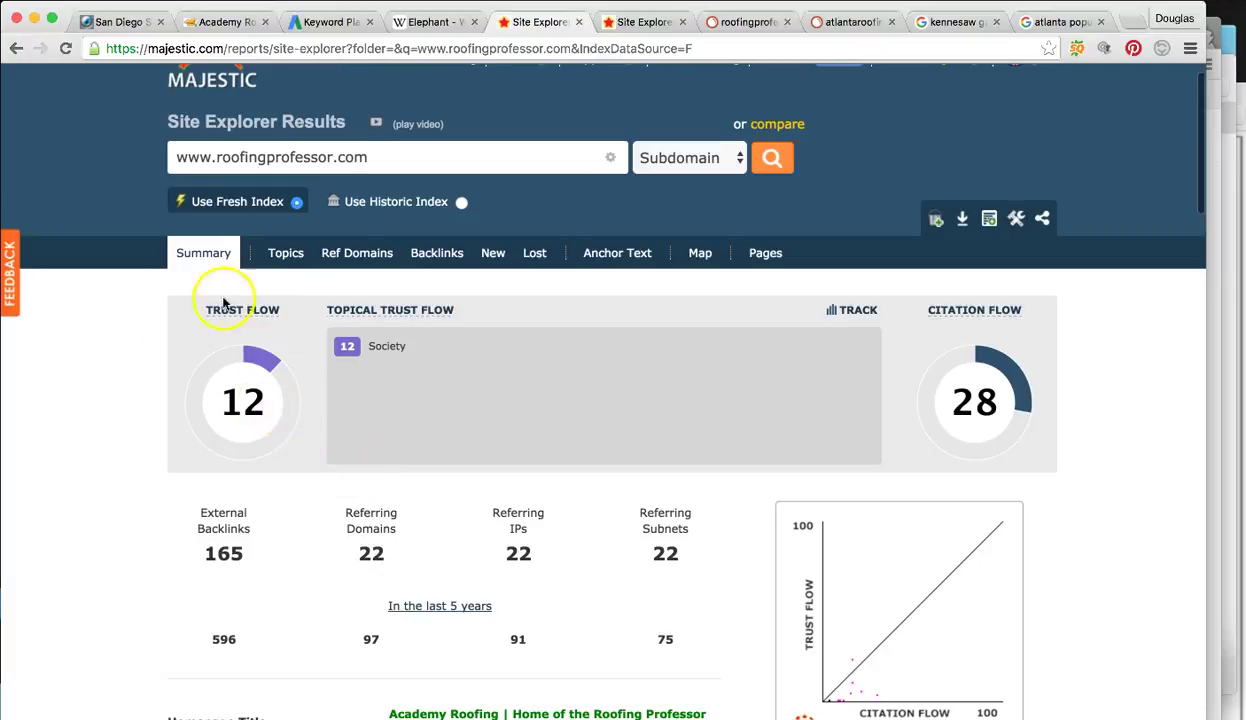
pyautogui.scroll(1, 290, 295)
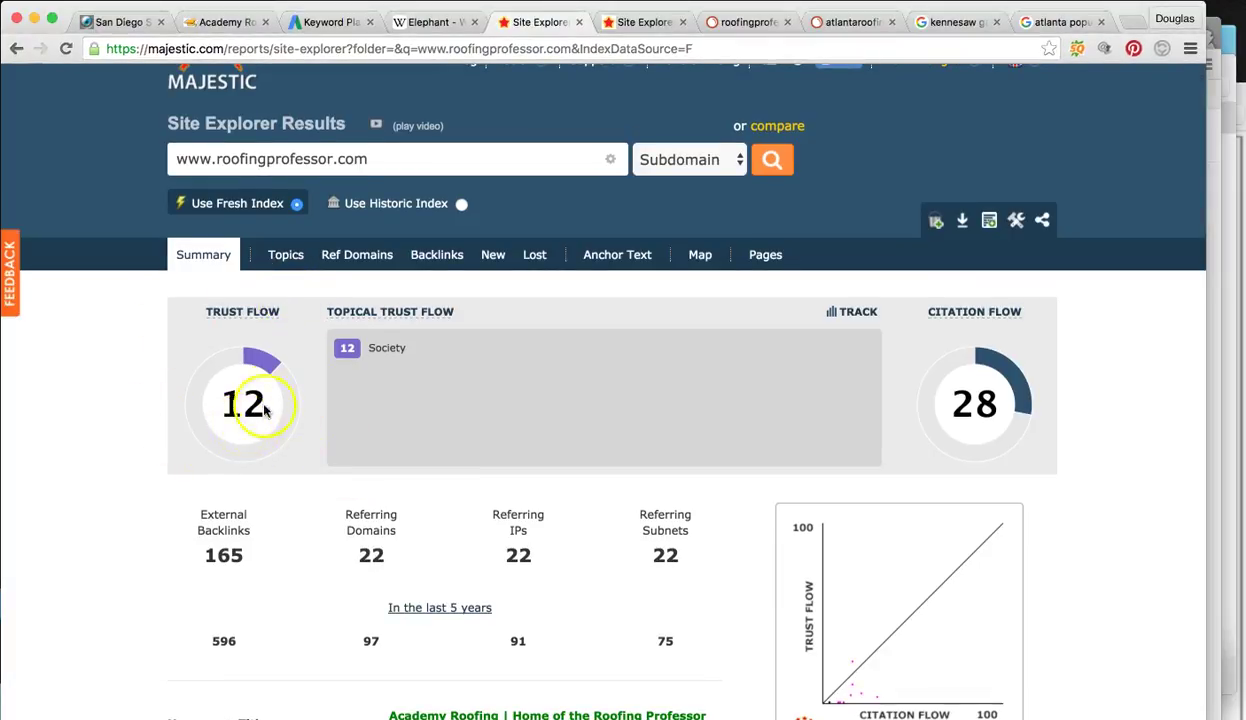
pyautogui.scroll(-1, 250, 405)
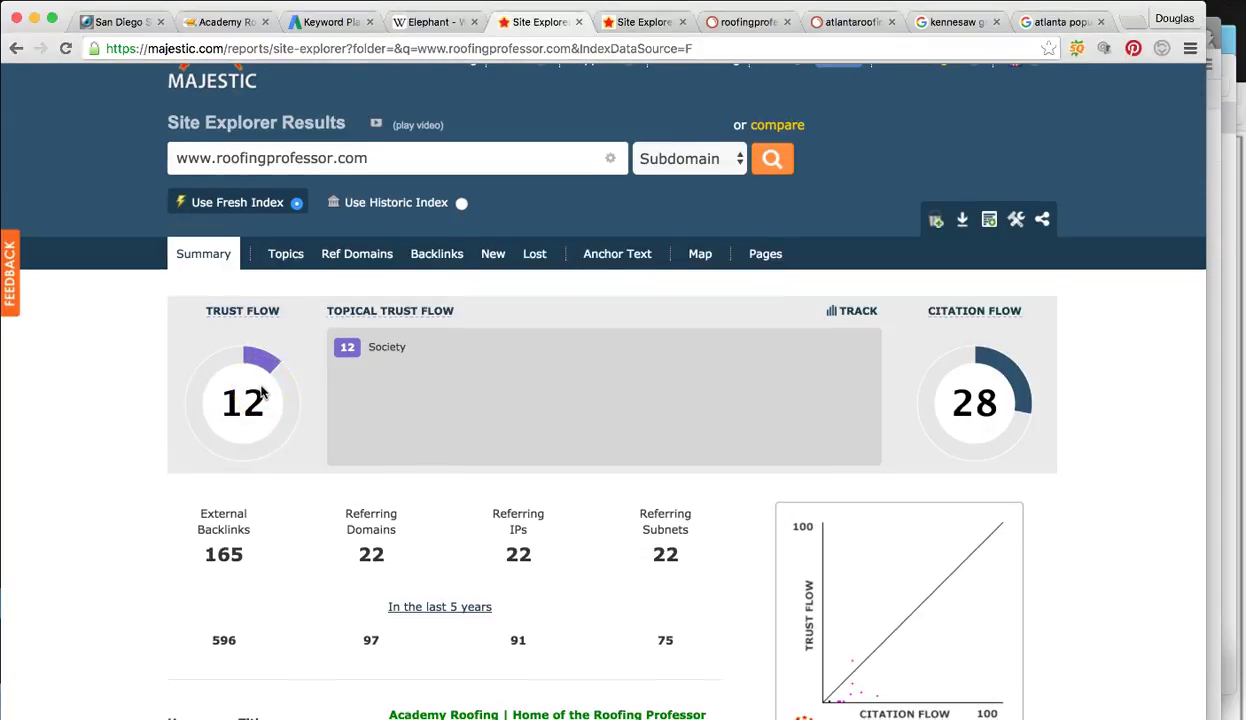
pyautogui.click(1215, 63)
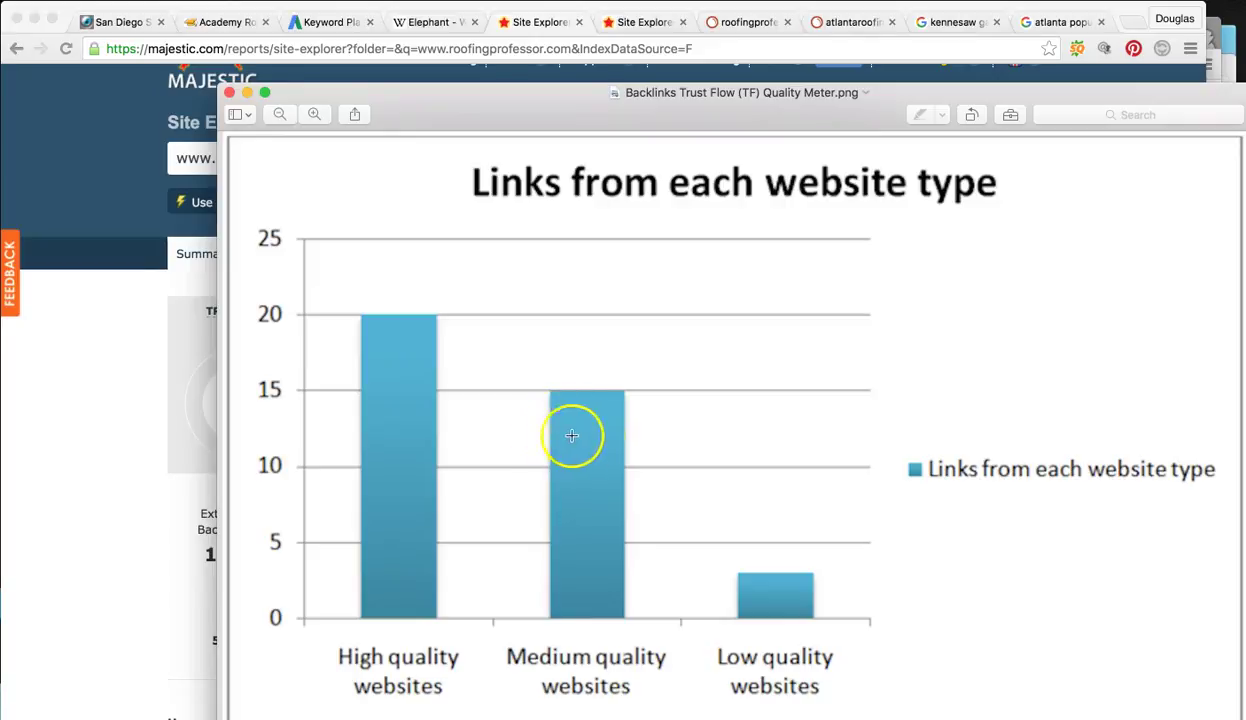
pyautogui.click(175, 407)
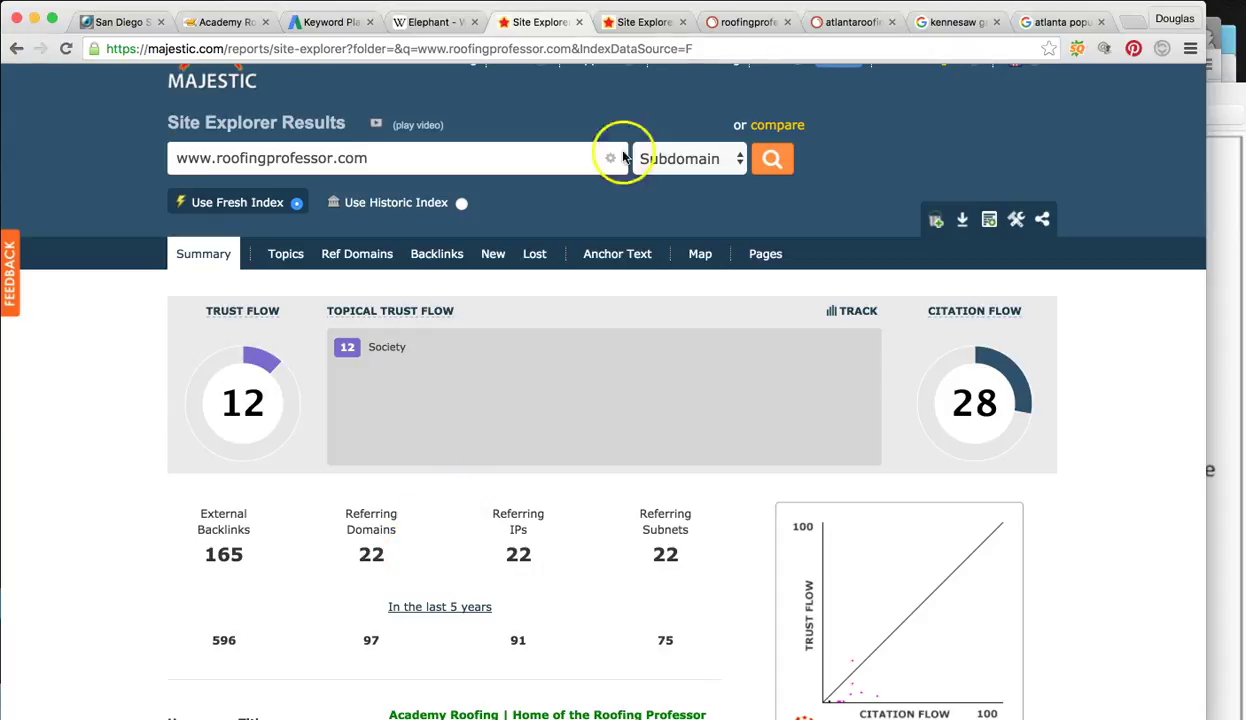
# Step: View the Majestic Site Explorer report for atlantaroofingspecialists.com, and check it against the links-per-website-type chart
pyautogui.click(855, 23)
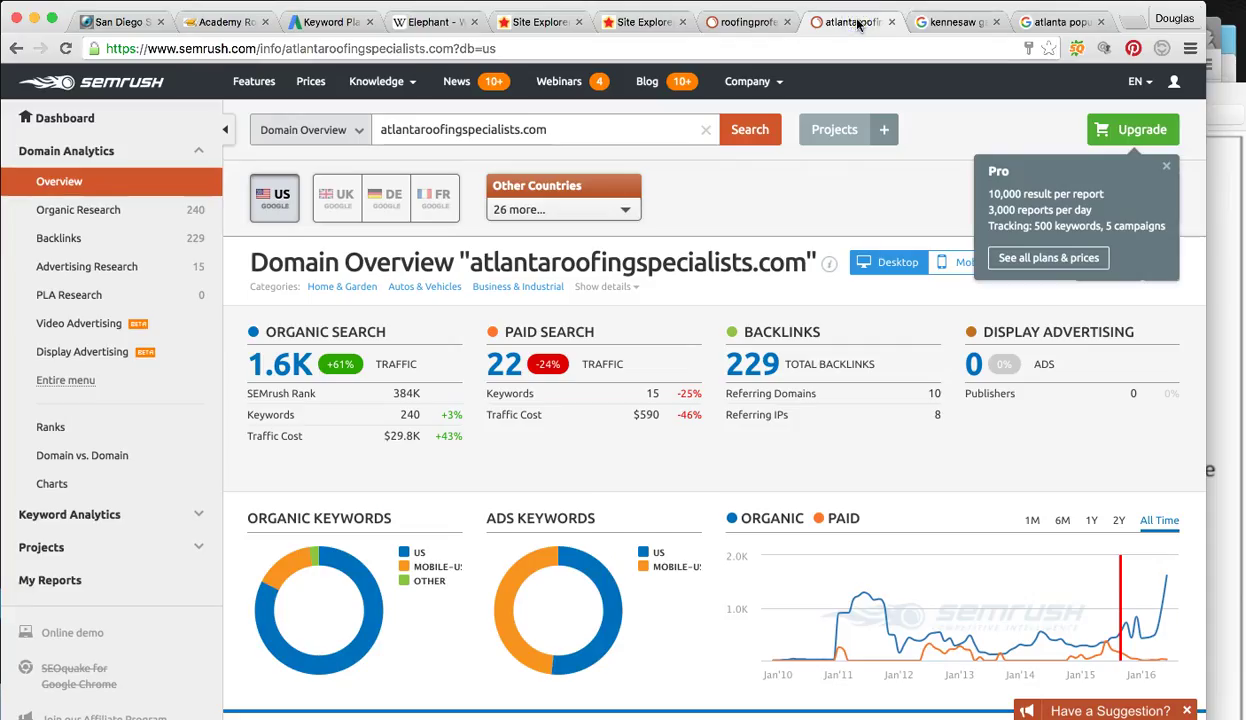
pyautogui.click(604, 22)
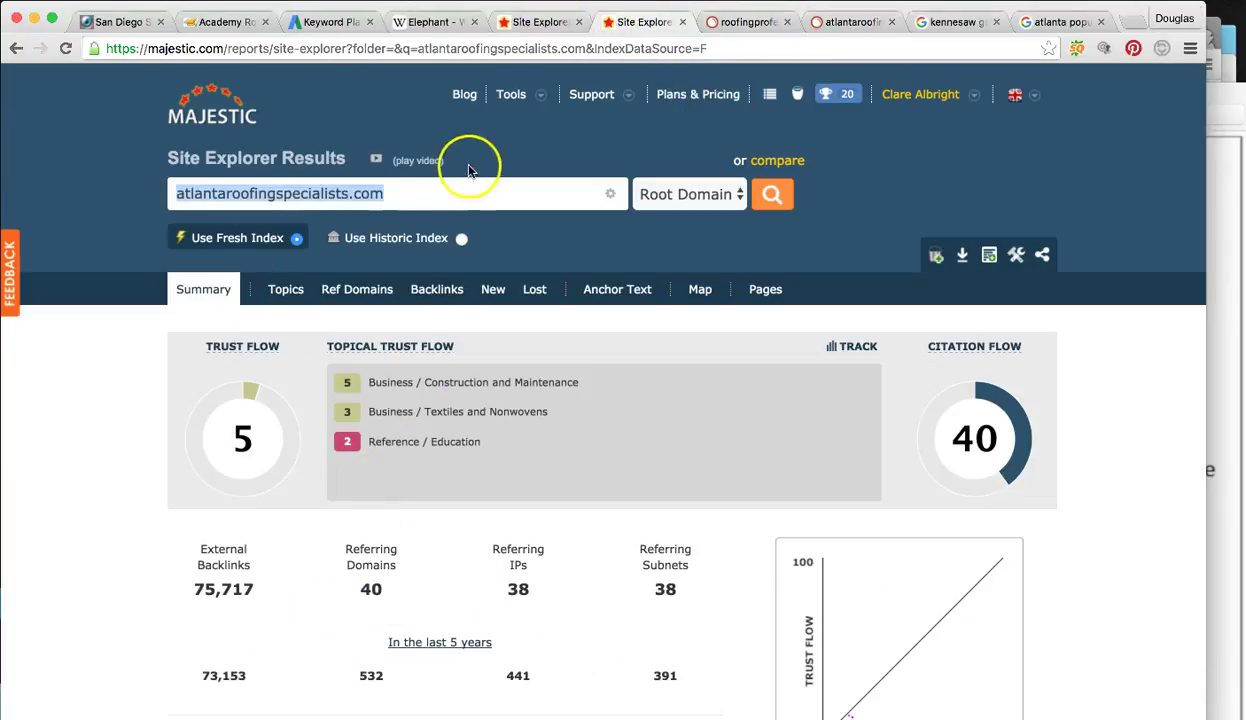
pyautogui.click(528, 192)
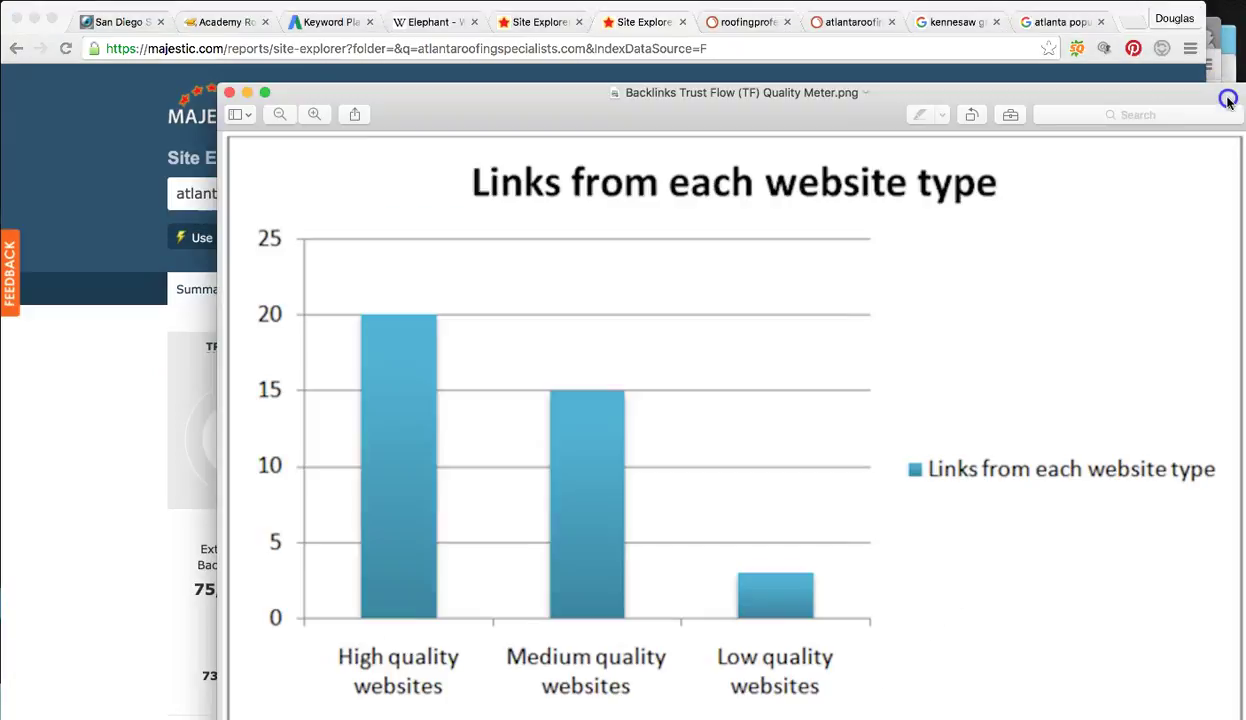
pyautogui.click(1225, 110)
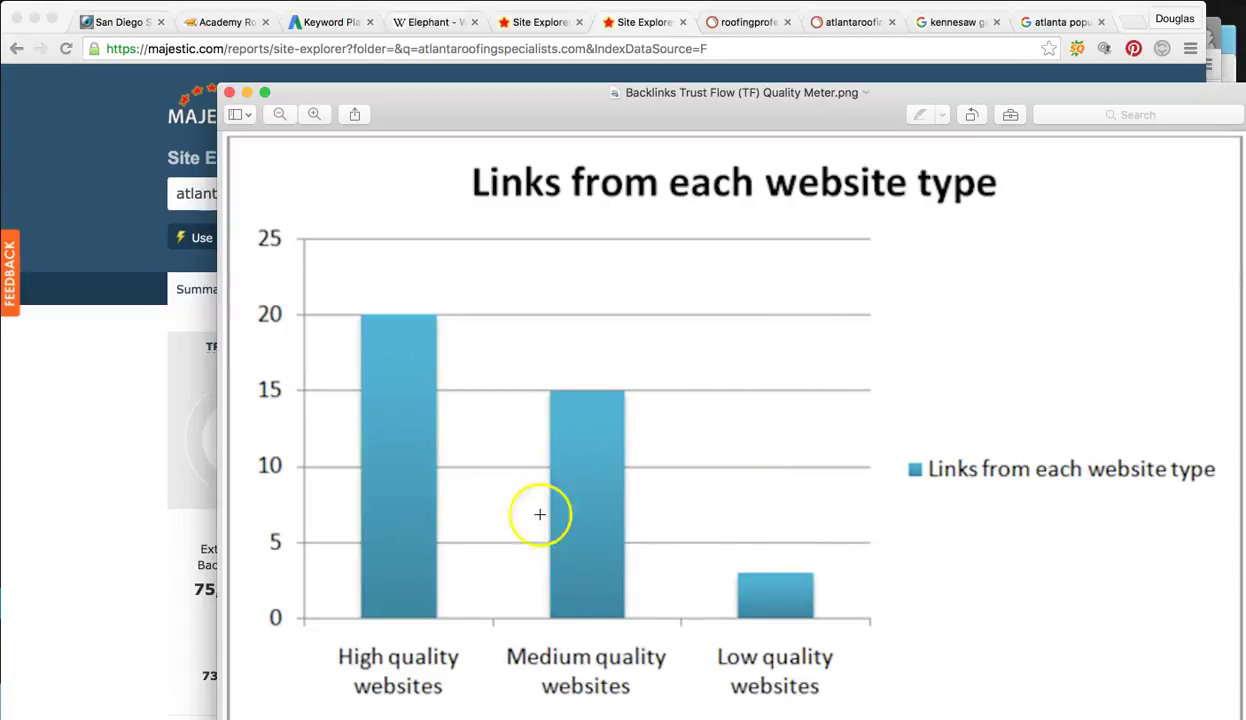
pyautogui.click(137, 511)
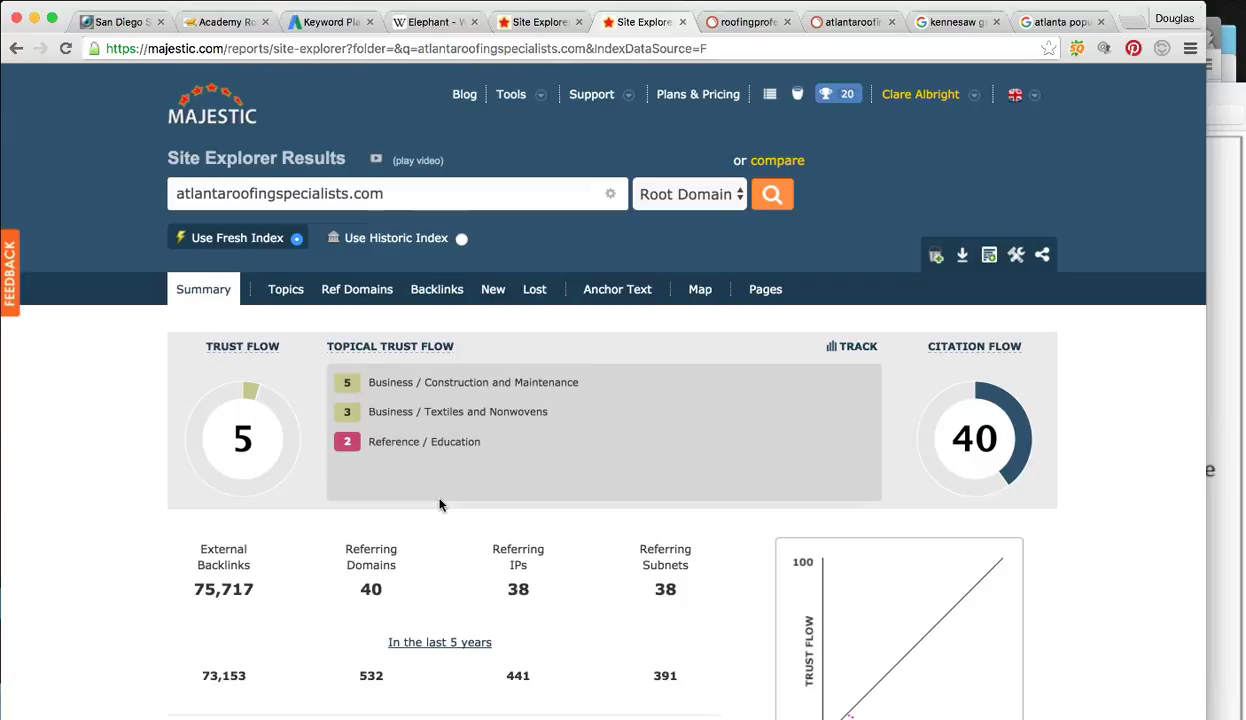
# Step: Examine the backlink counts, Trust Flow and Citation Flow of atlantaroofingspecialists.com, consulting the Trust Flow quality chart once more
pyautogui.scroll(-2, 640, 397)
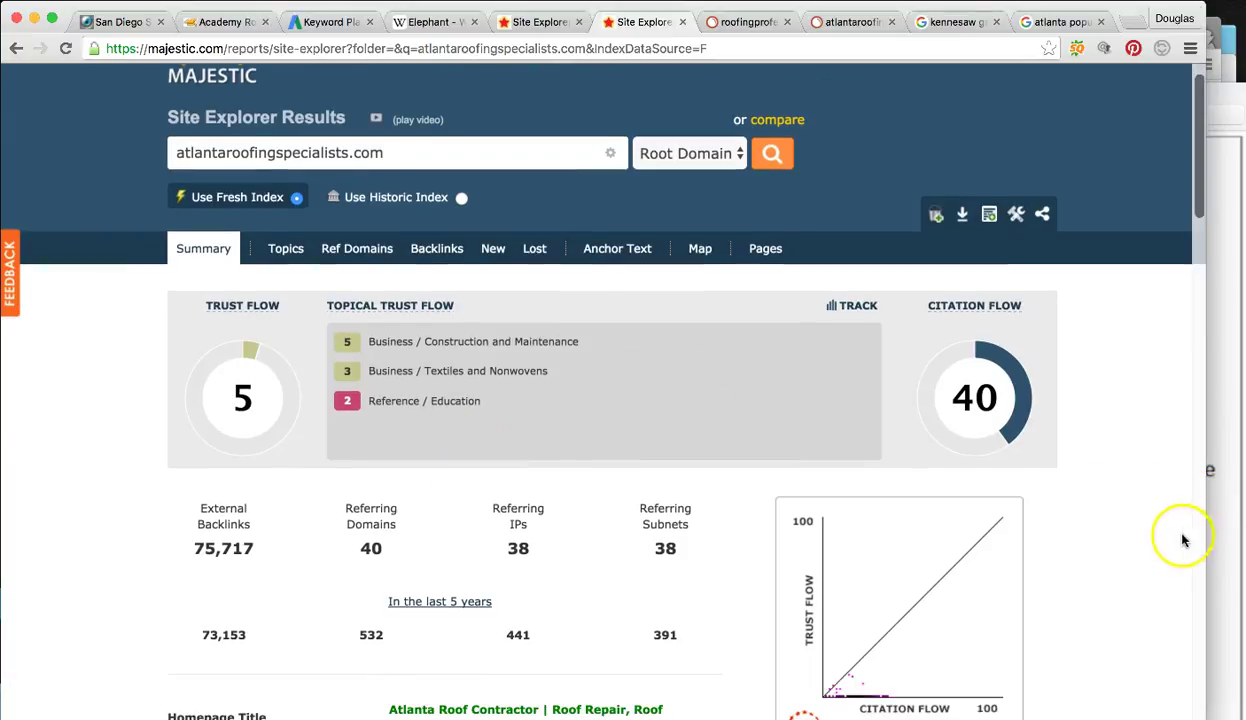
pyautogui.scroll(2, 1164, 548)
pyautogui.scroll(-1, 1164, 548)
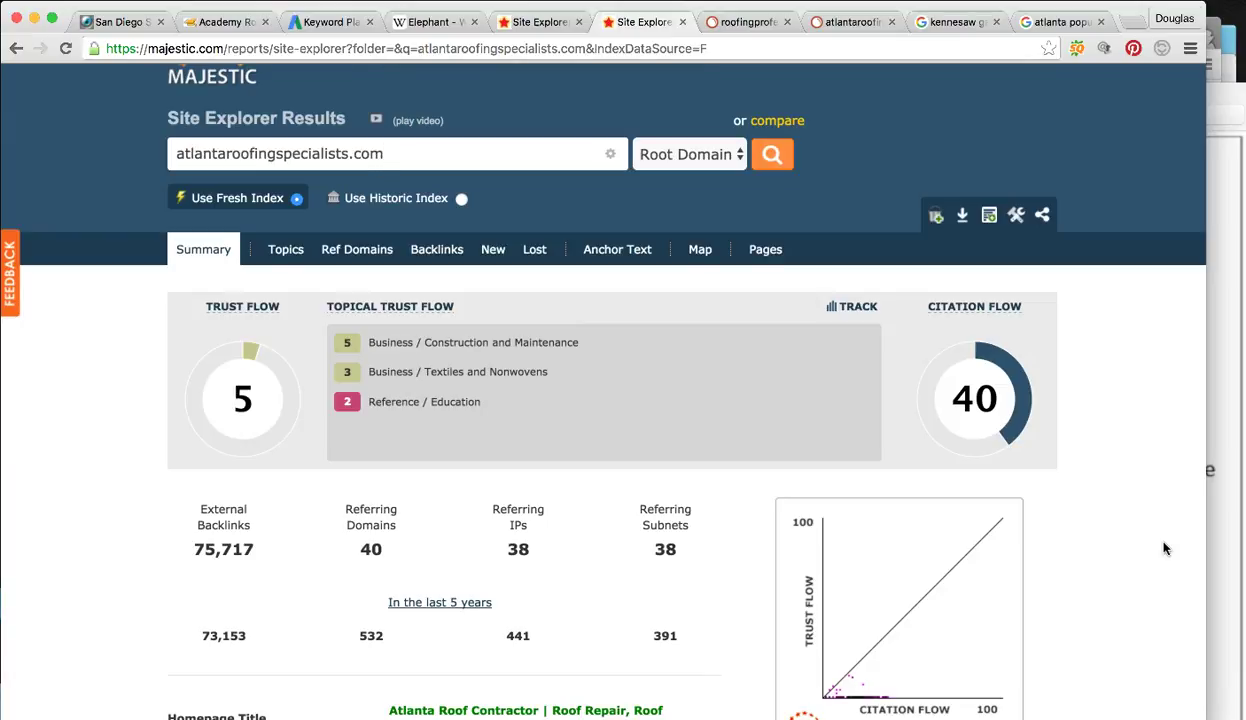
pyautogui.click(1224, 100)
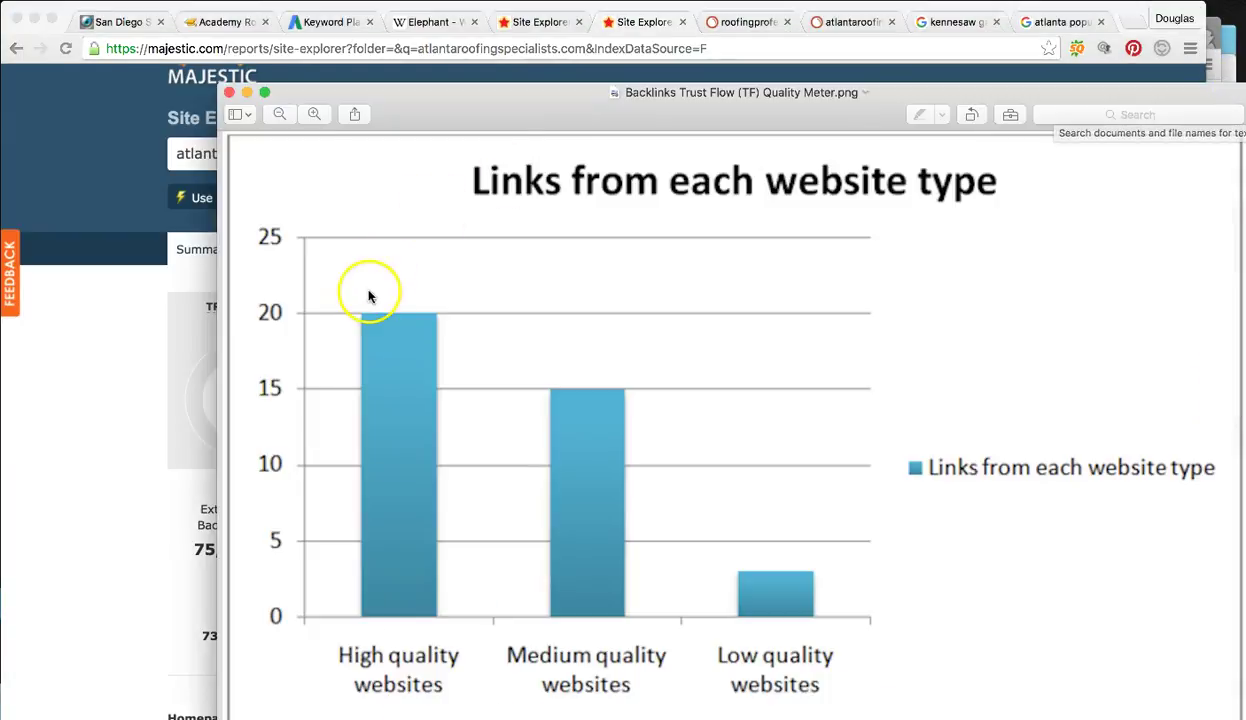
pyautogui.click(108, 384)
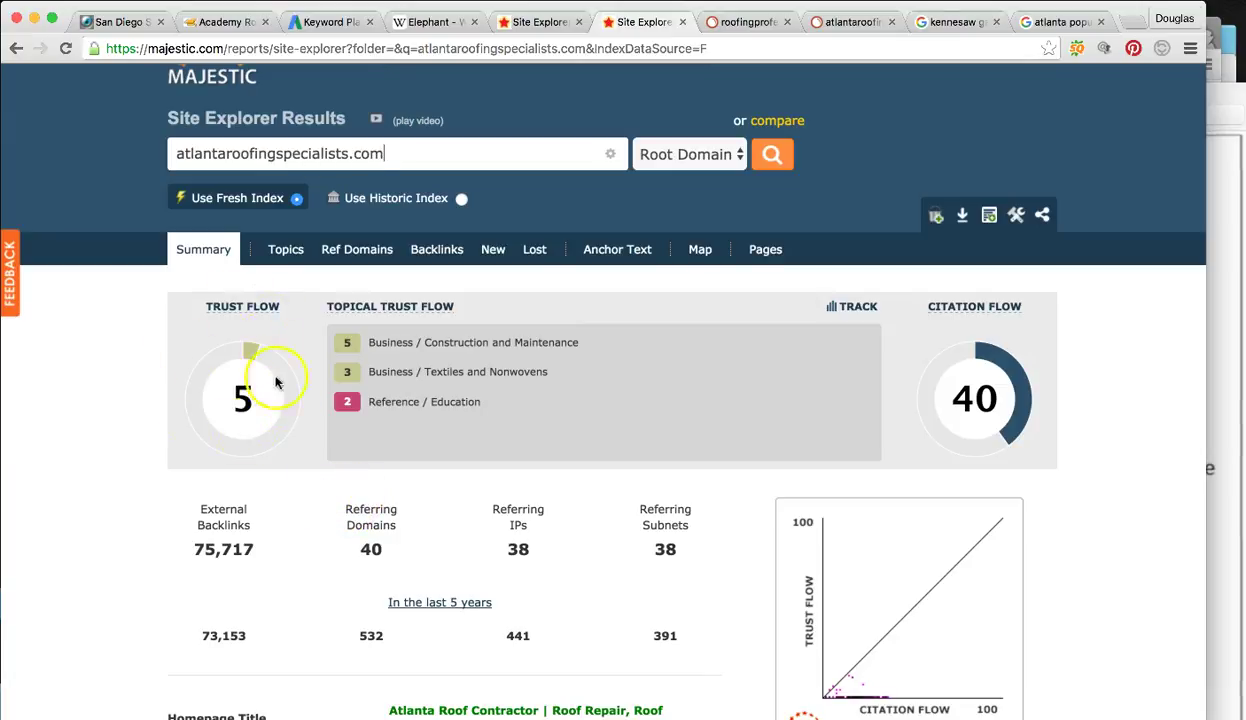
pyautogui.scroll(-1, 463, 300)
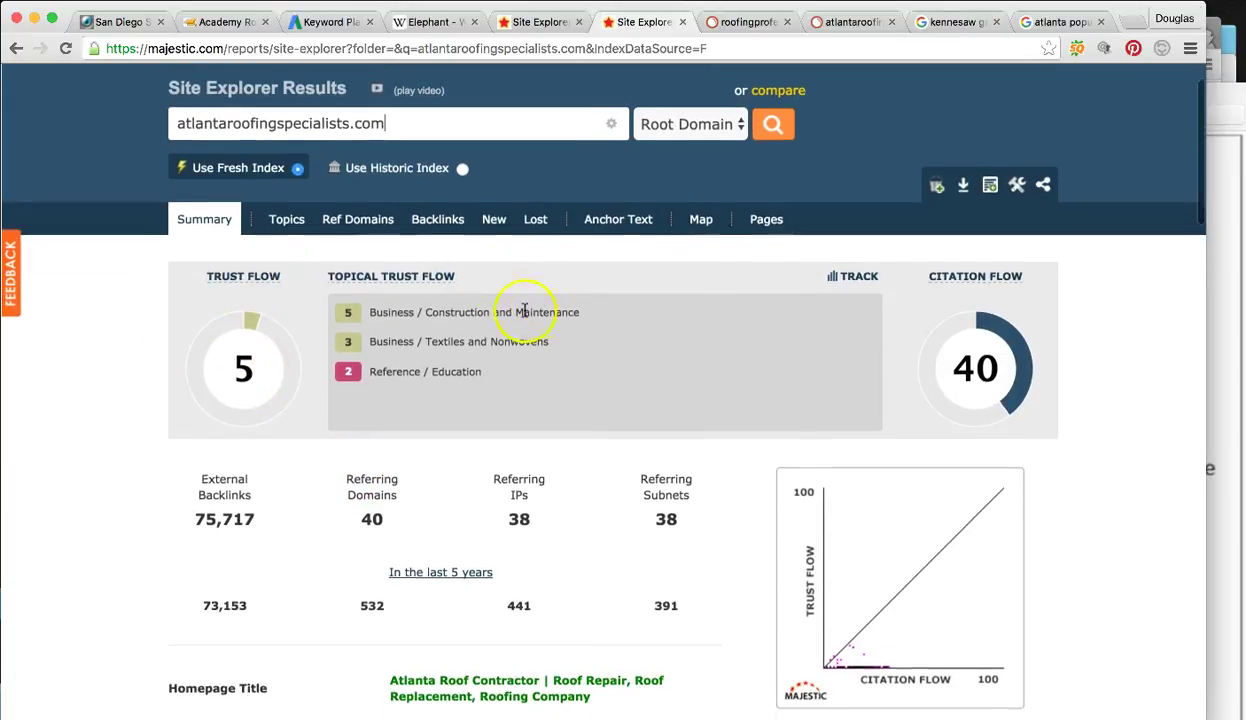
pyautogui.scroll(1, 549, 291)
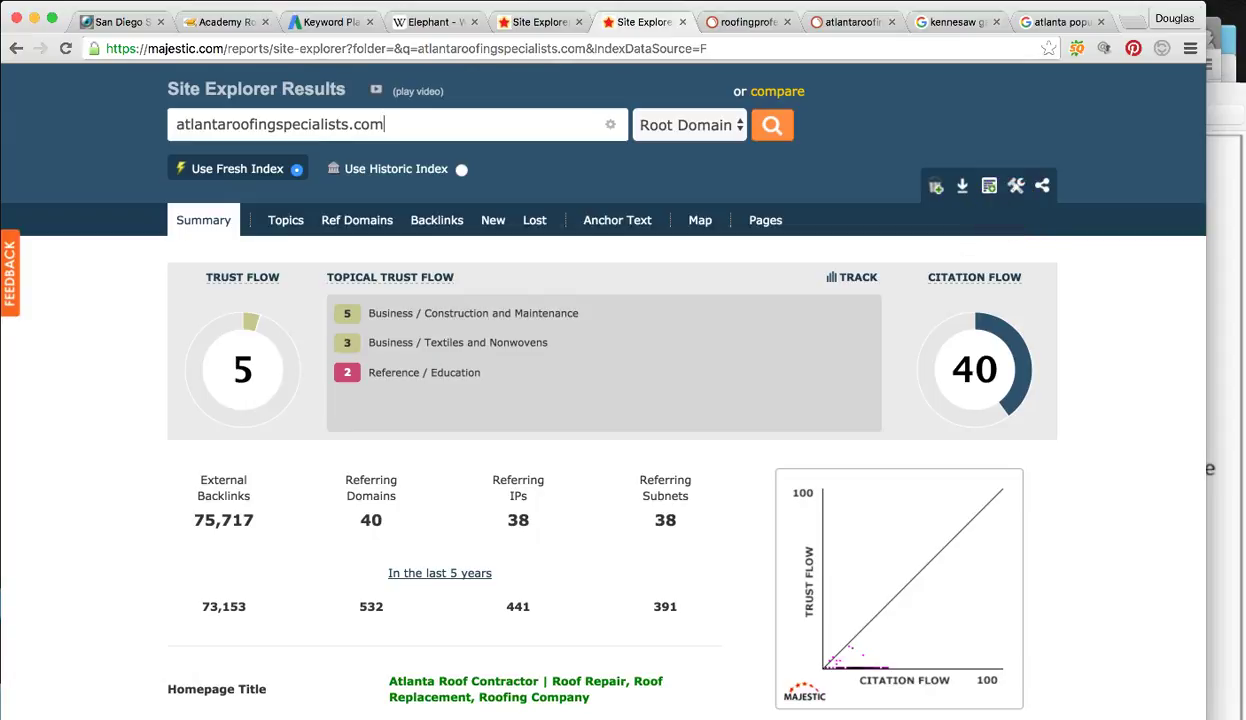
# Step: Switch to the Google search window, and look through the map listings and organic results for "san diego auto dealers"
pyautogui.click(1212, 40)
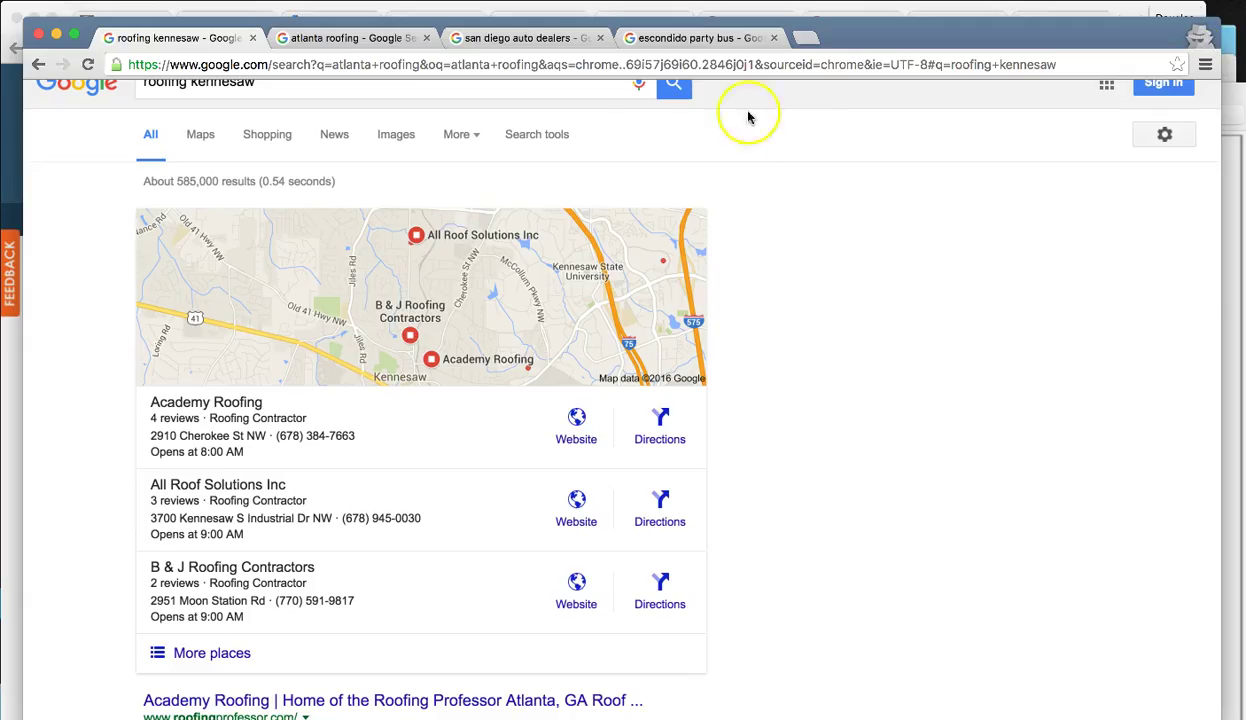
pyautogui.click(522, 40)
pyautogui.scroll(5, 848, 278)
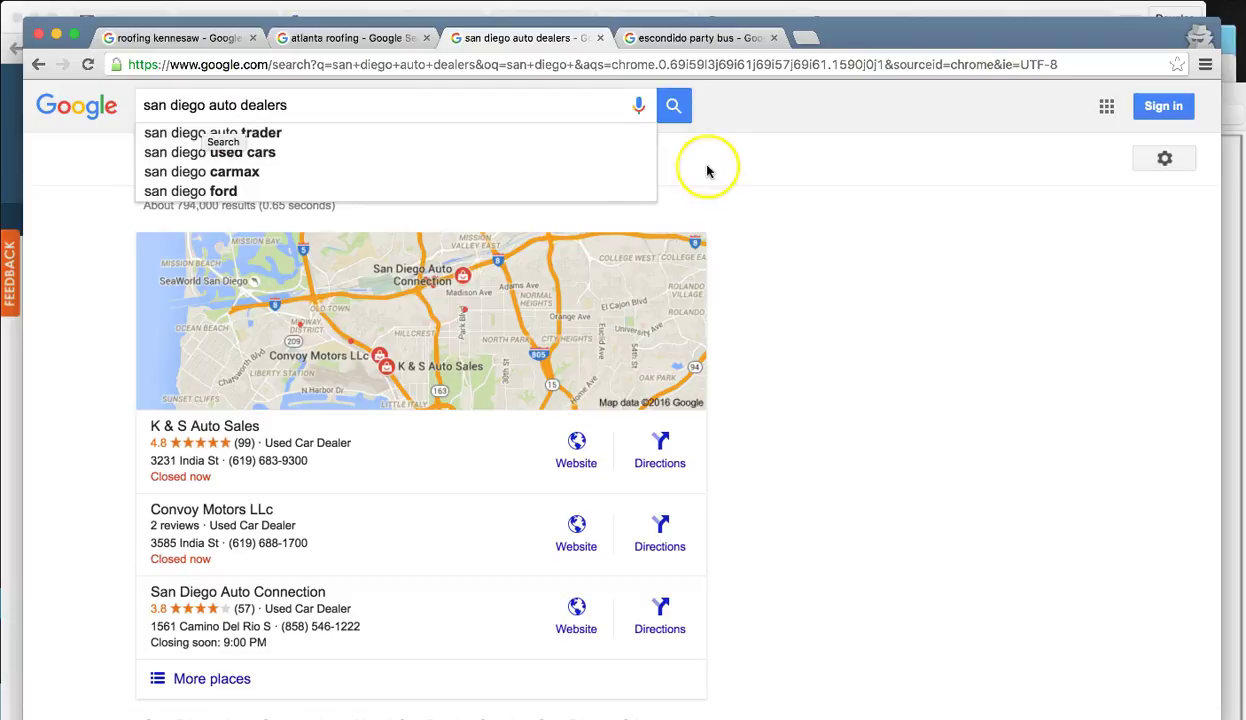
pyautogui.scroll(-2, 901, 395)
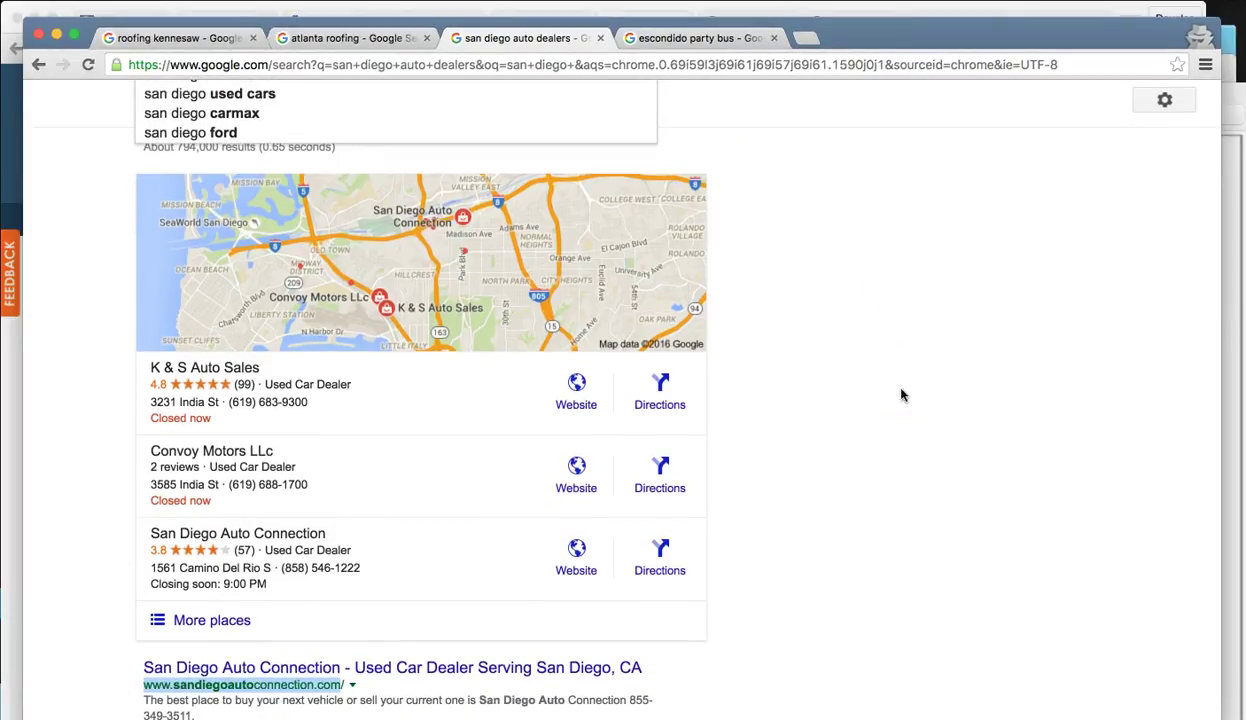
pyautogui.scroll(2, 901, 395)
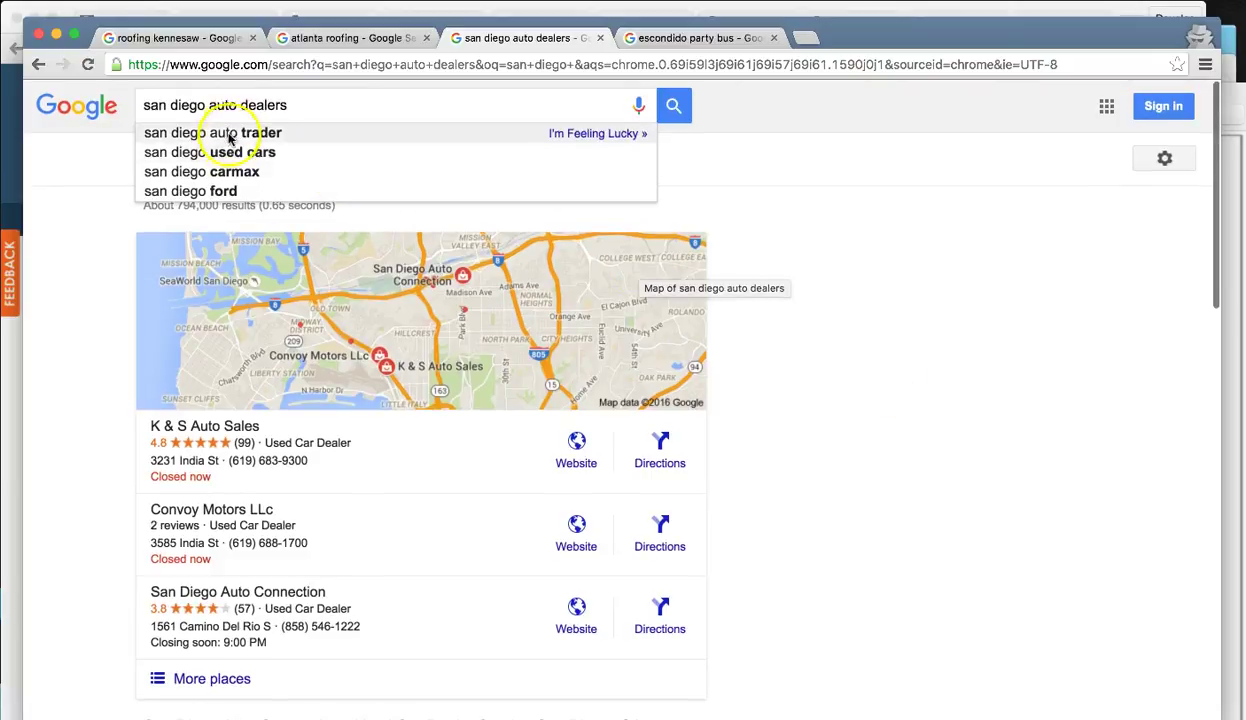
pyautogui.scroll(-6, 819, 538)
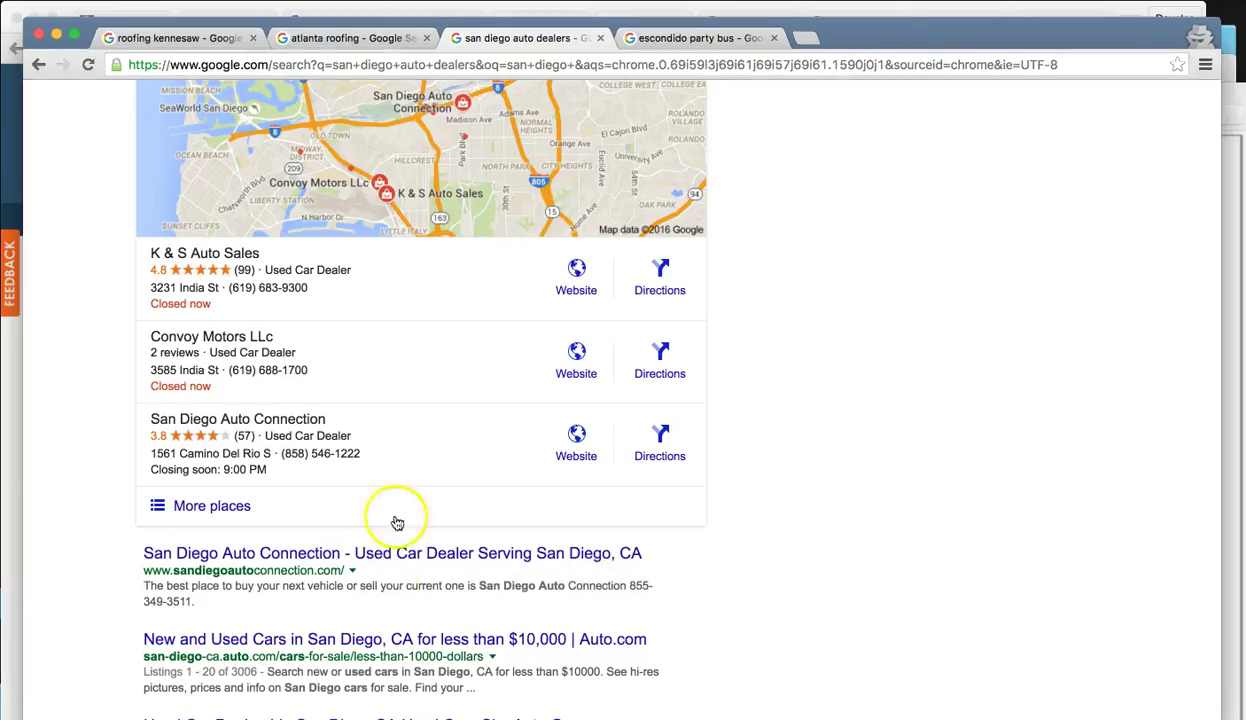
pyautogui.moveTo(340, 570); pyautogui.dragTo(140, 571)
pyautogui.rightClick(166, 573)
pyautogui.click(208, 601)
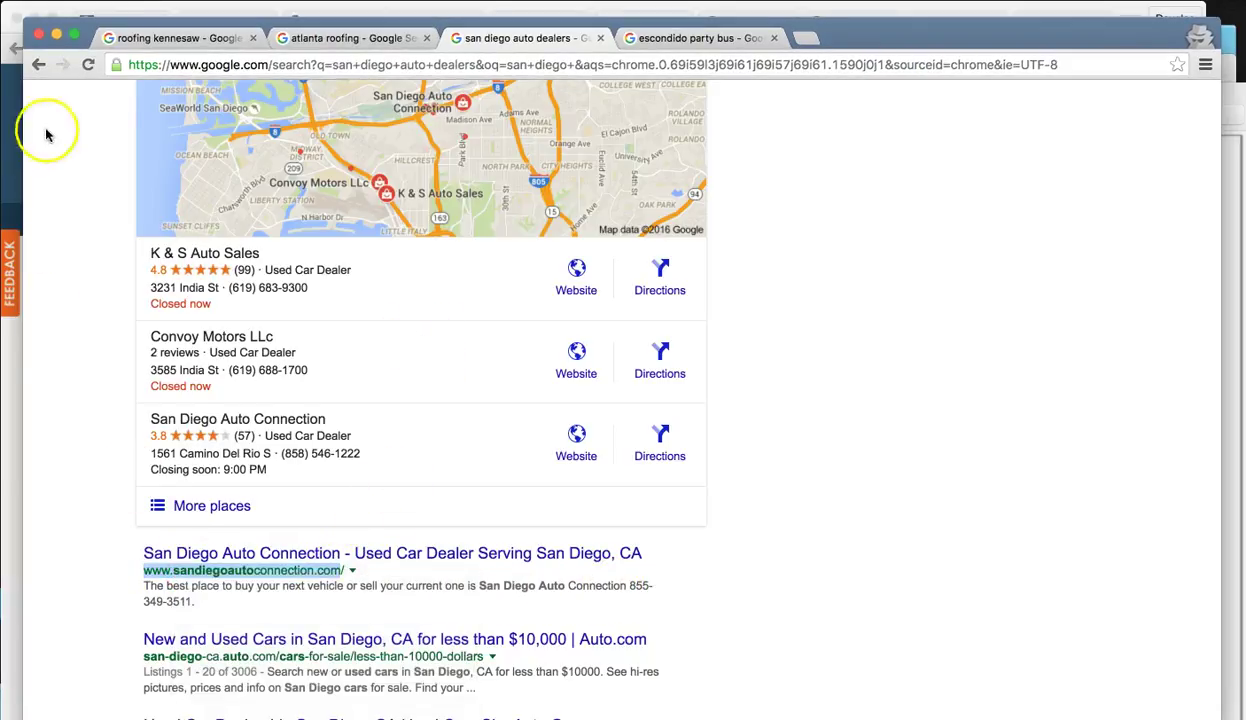
pyautogui.click(70, 10)
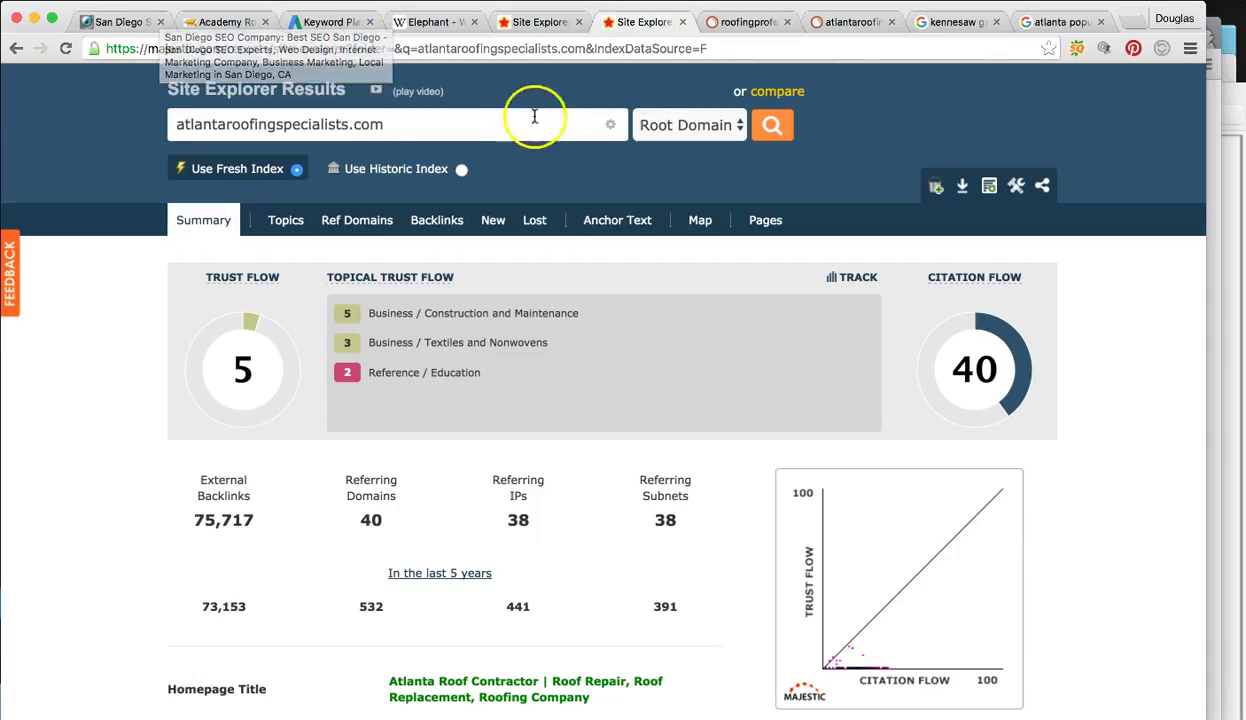
pyautogui.moveTo(495, 123); pyautogui.dragTo(205, 121)
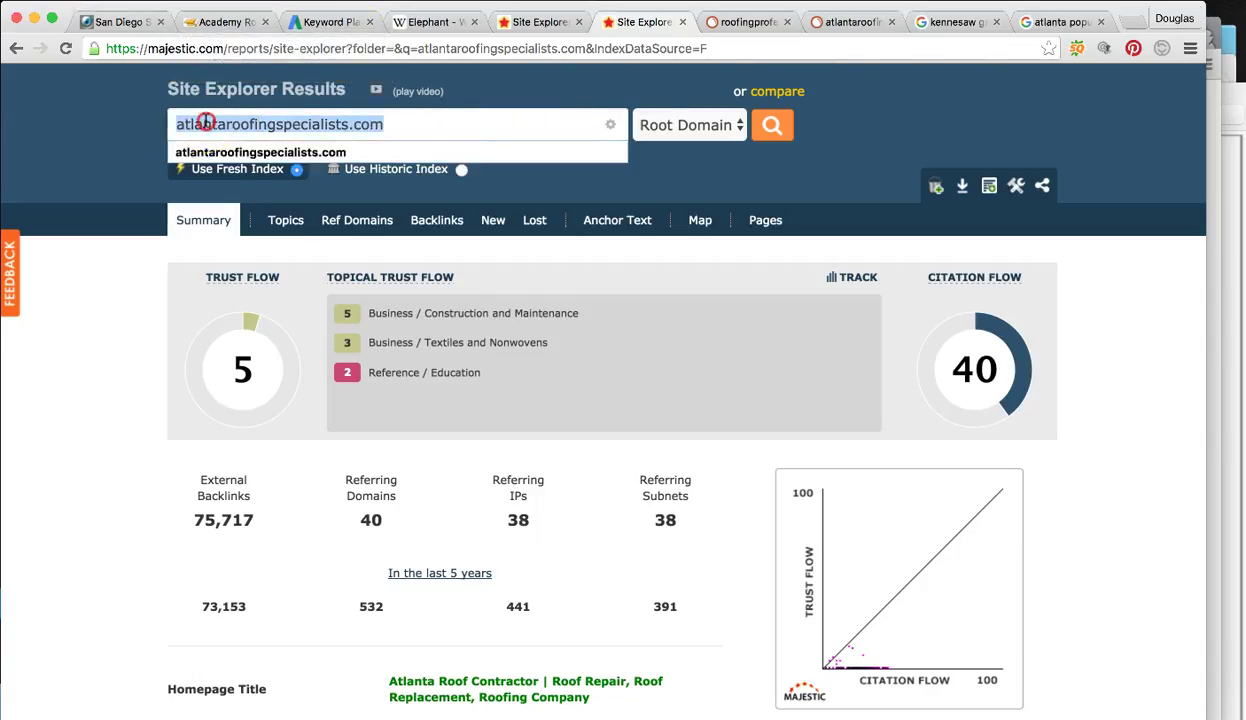
pyautogui.rightClick(205, 121)
pyautogui.click(294, 234)
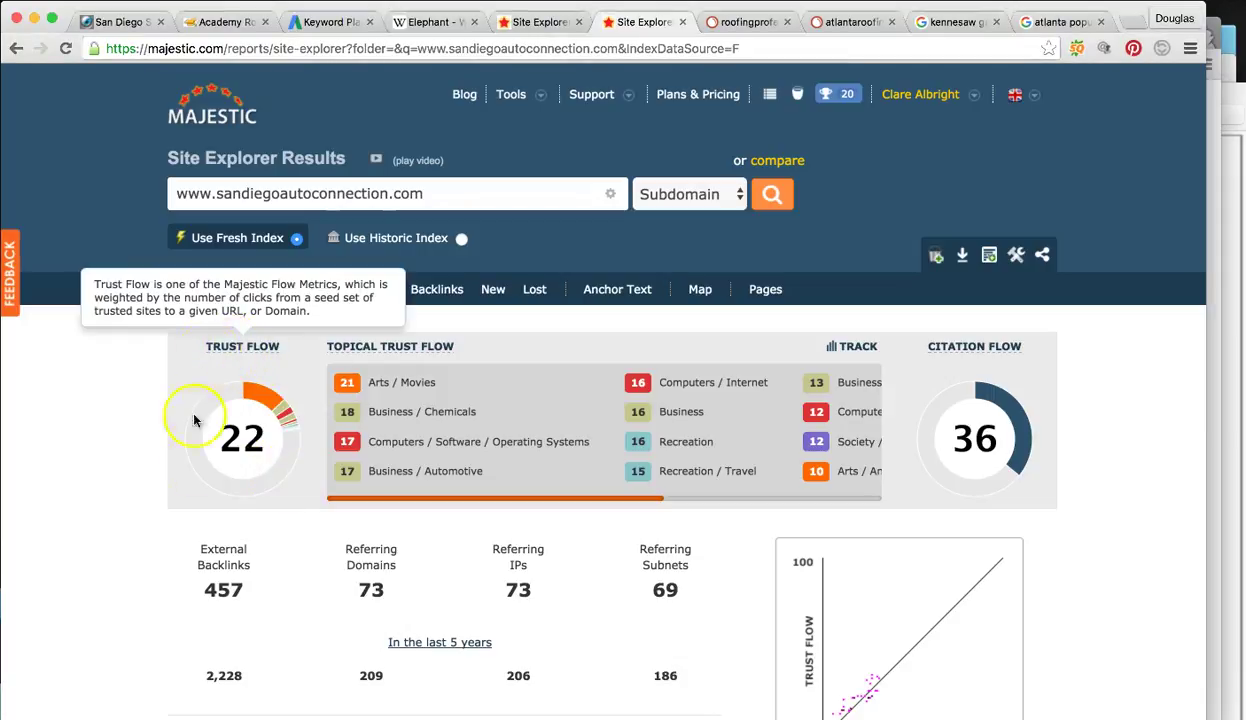
pyautogui.click(1238, 95)
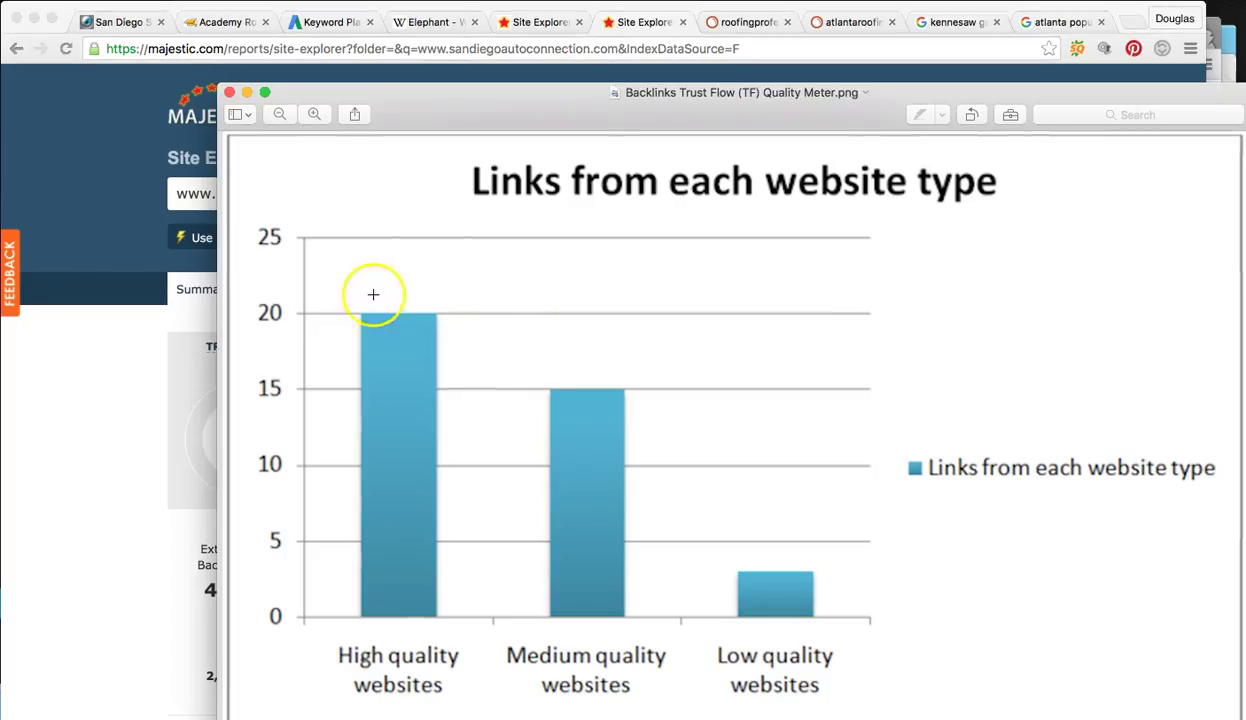
pyautogui.click(97, 437)
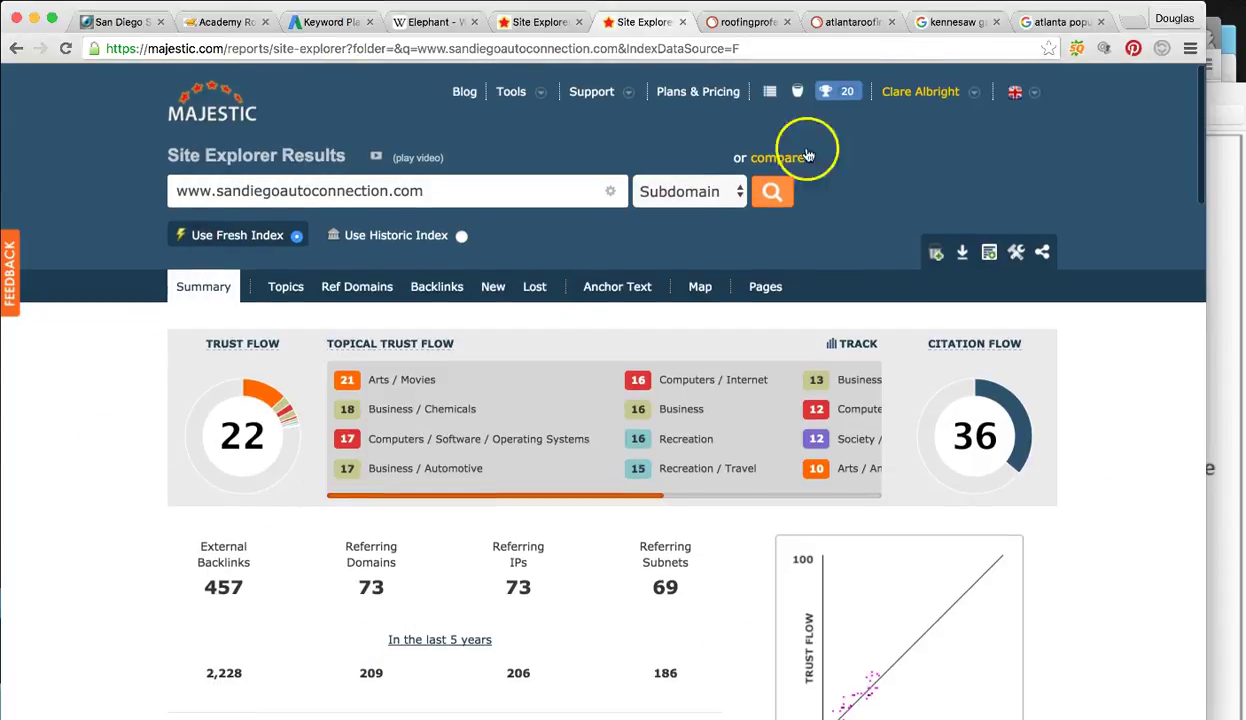
pyautogui.click(1212, 35)
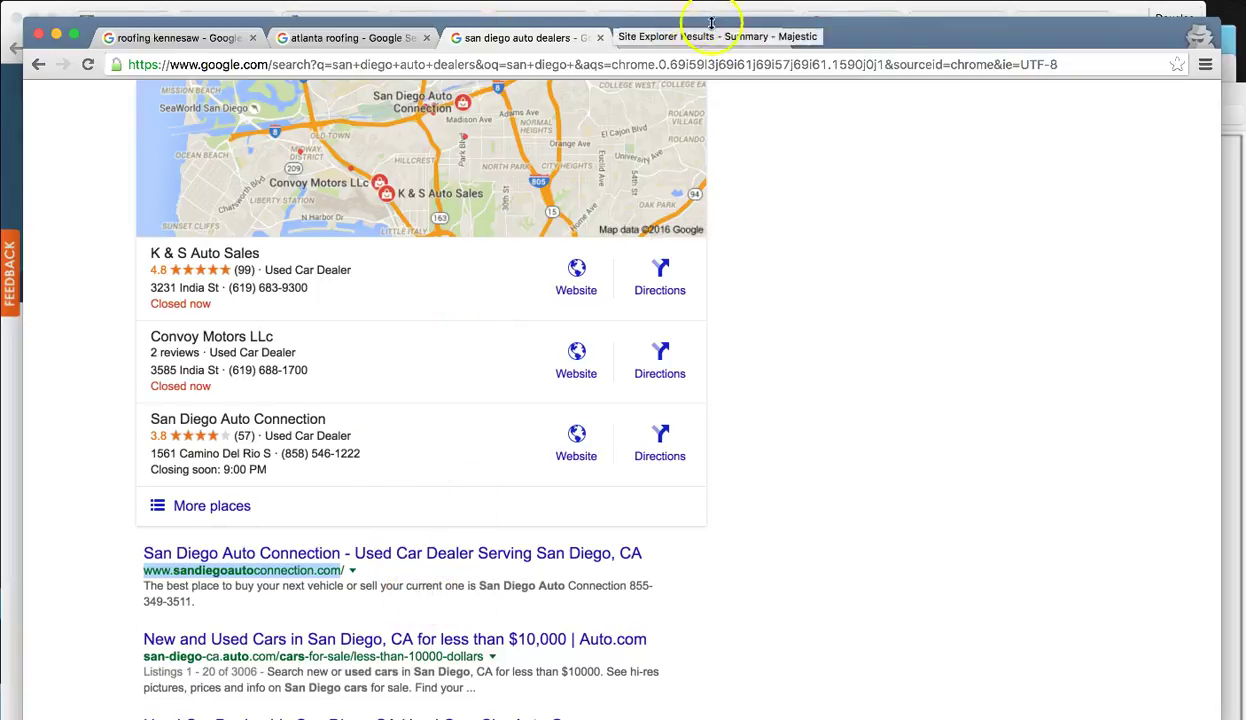
pyautogui.click(707, 40)
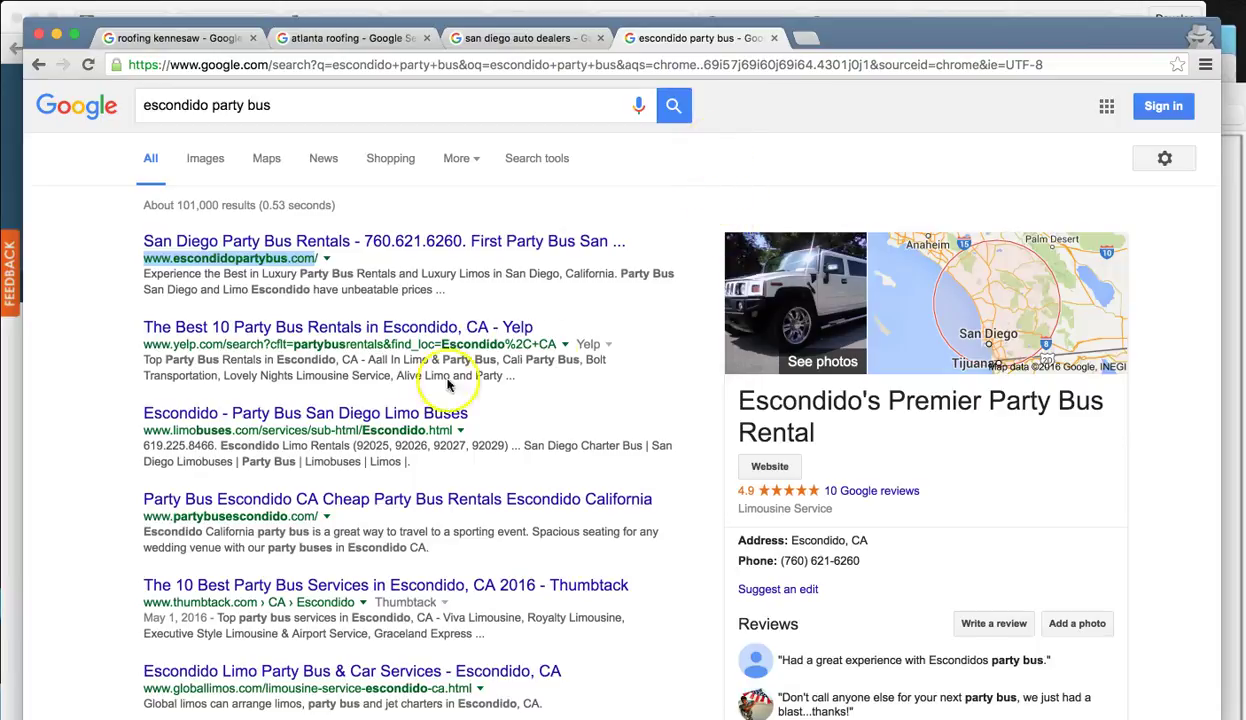
pyautogui.rightClick(291, 257)
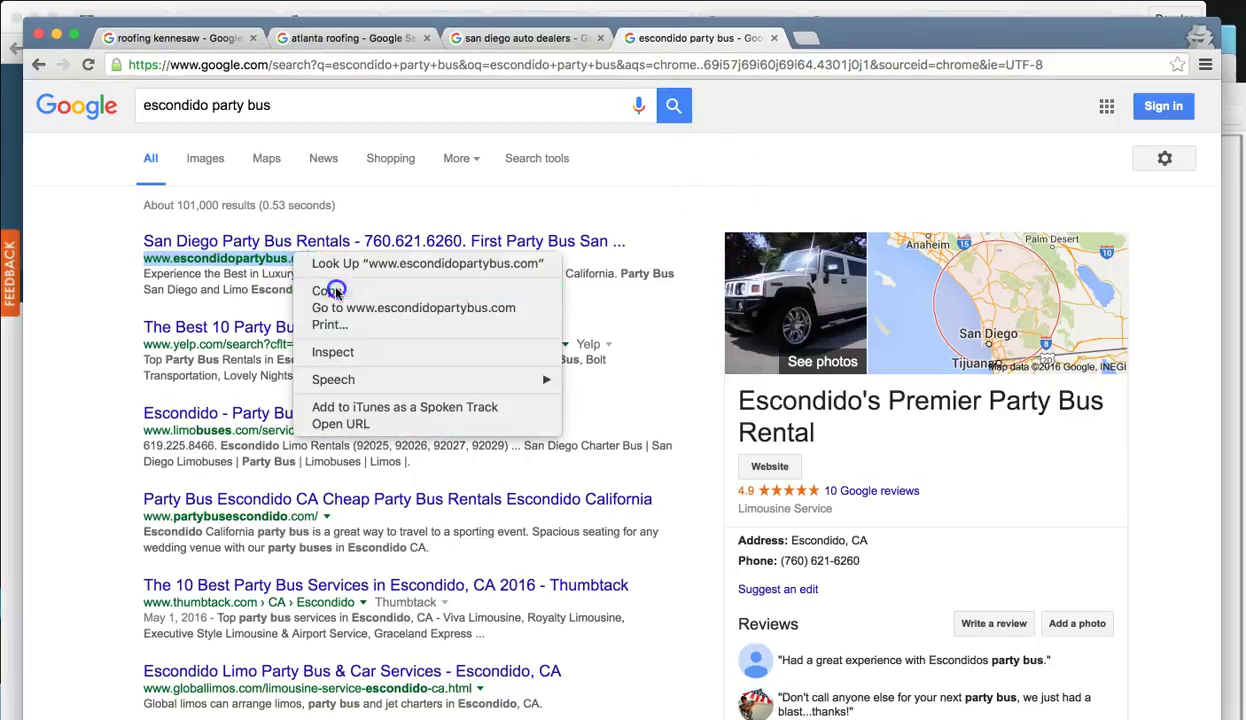
pyautogui.click(328, 285)
pyautogui.click(648, 222)
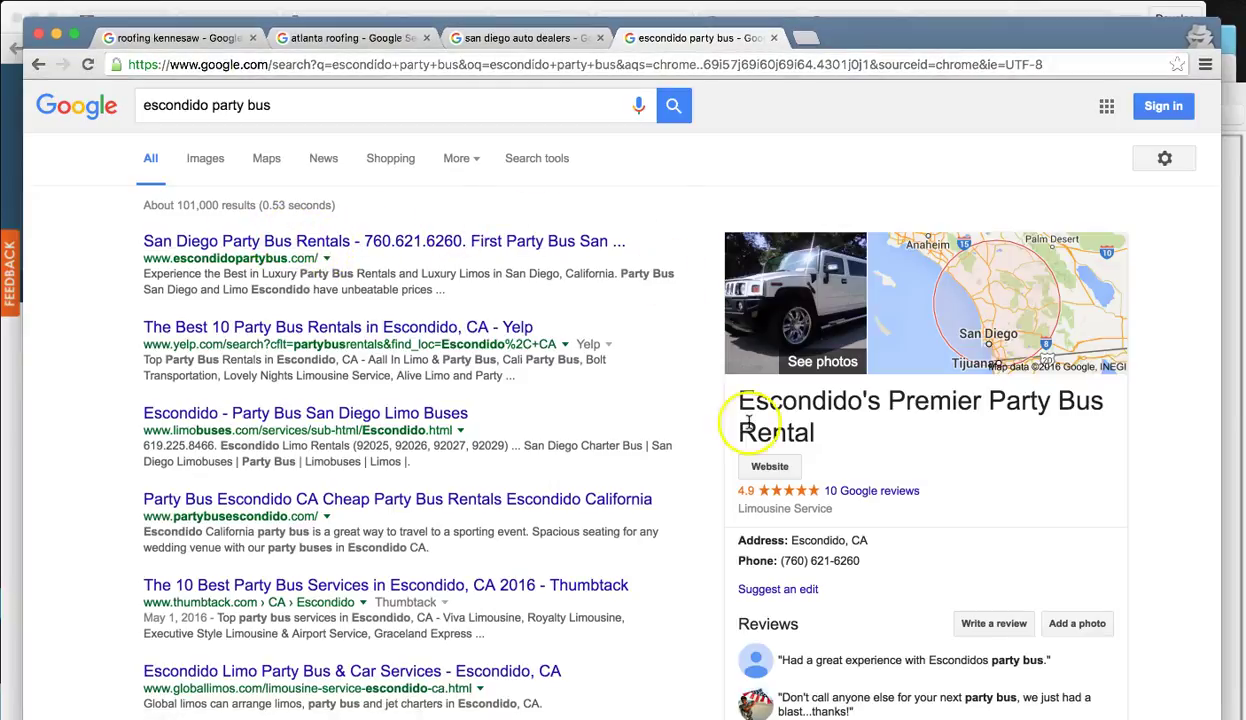
pyautogui.click(612, 10)
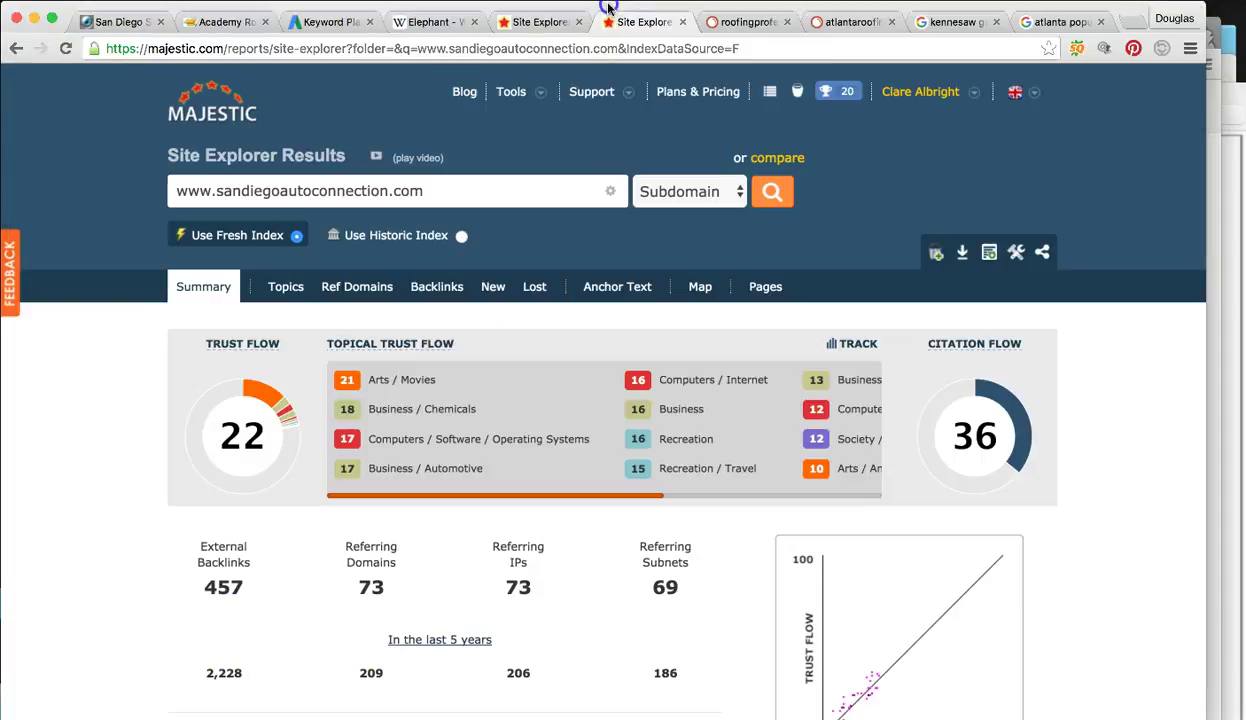
pyautogui.moveTo(443, 193); pyautogui.dragTo(185, 197)
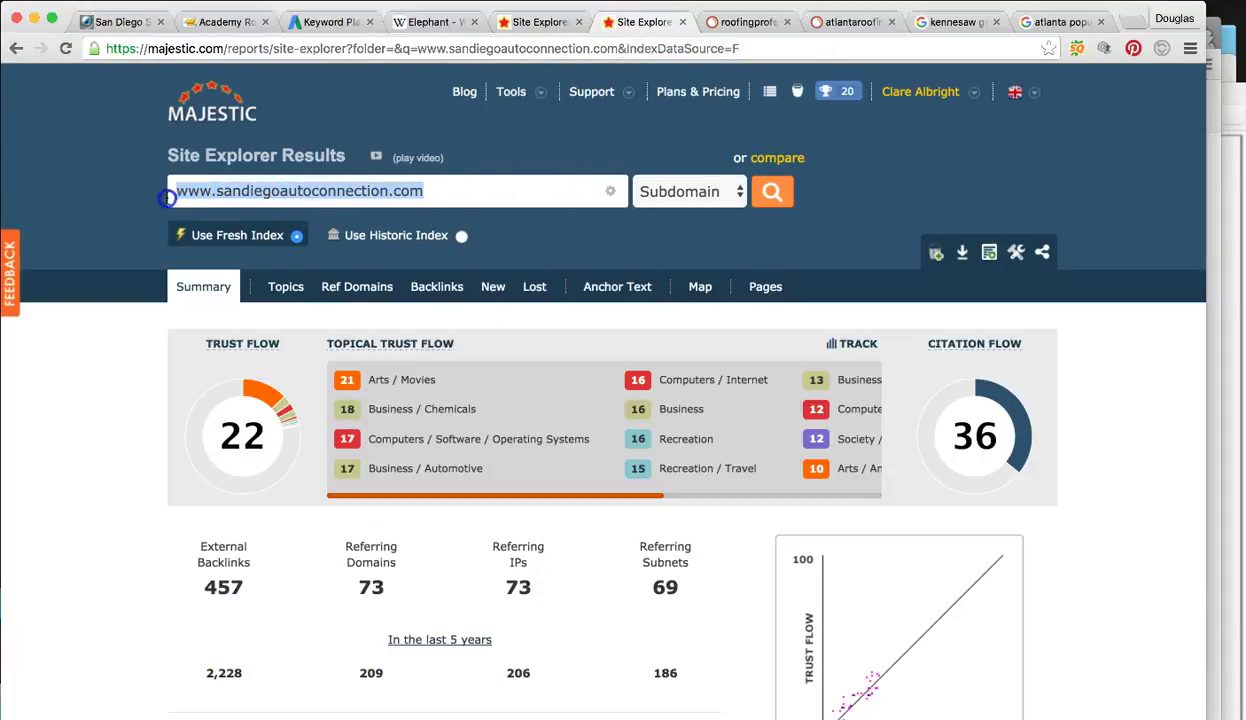
pyautogui.rightClick(168, 197)
pyautogui.click(278, 237)
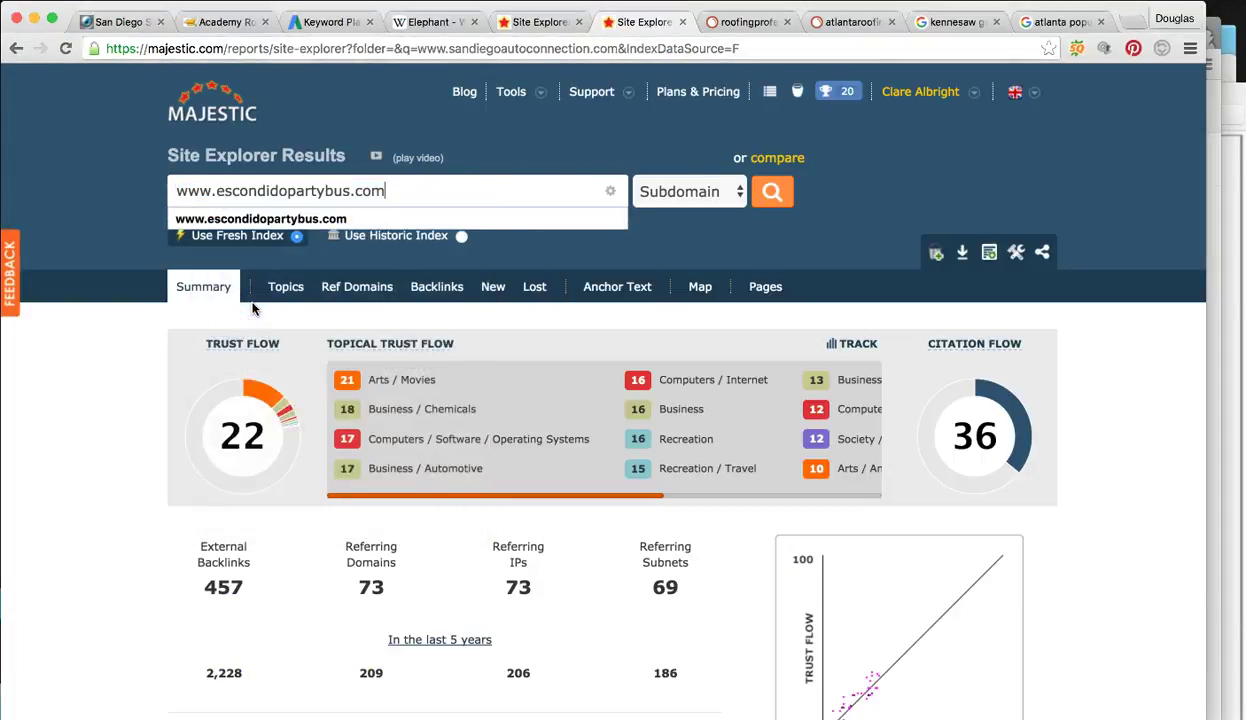
pyautogui.click(151, 371)
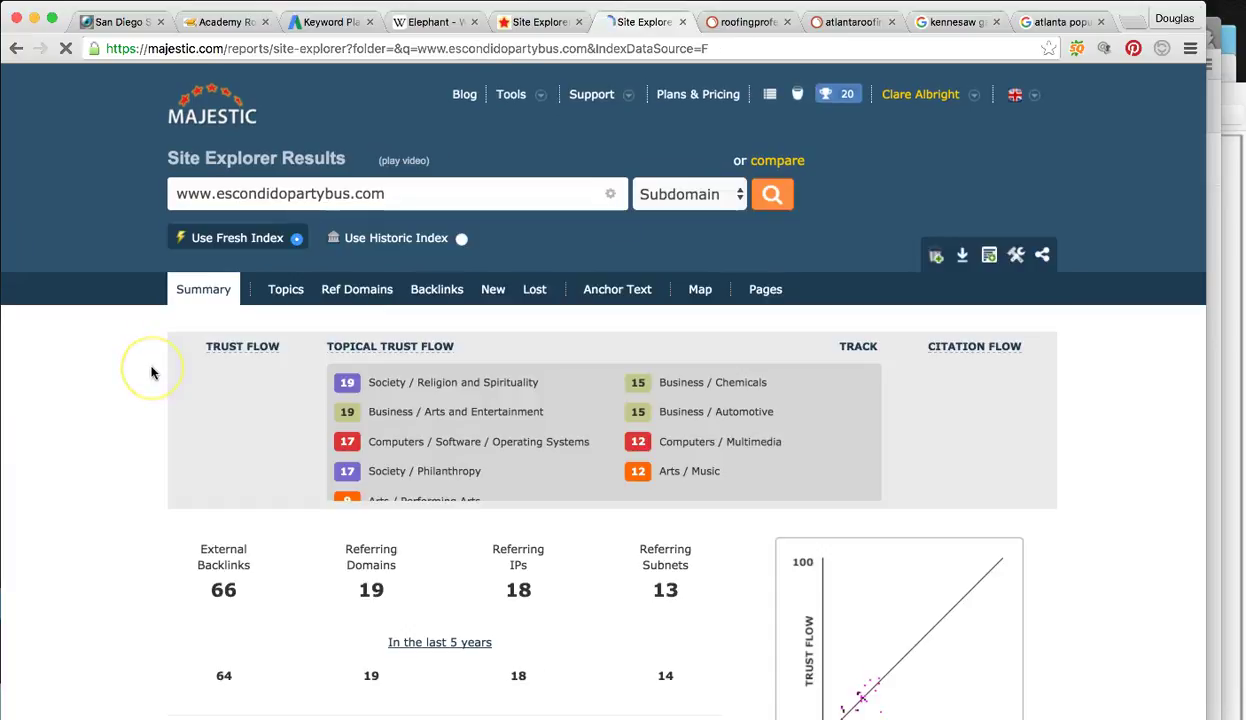
pyautogui.moveTo(381, 500)
pyautogui.mouseDown()
pyautogui.moveTo(320, 528)
pyautogui.moveTo(315, 553)
pyautogui.mouseUp()
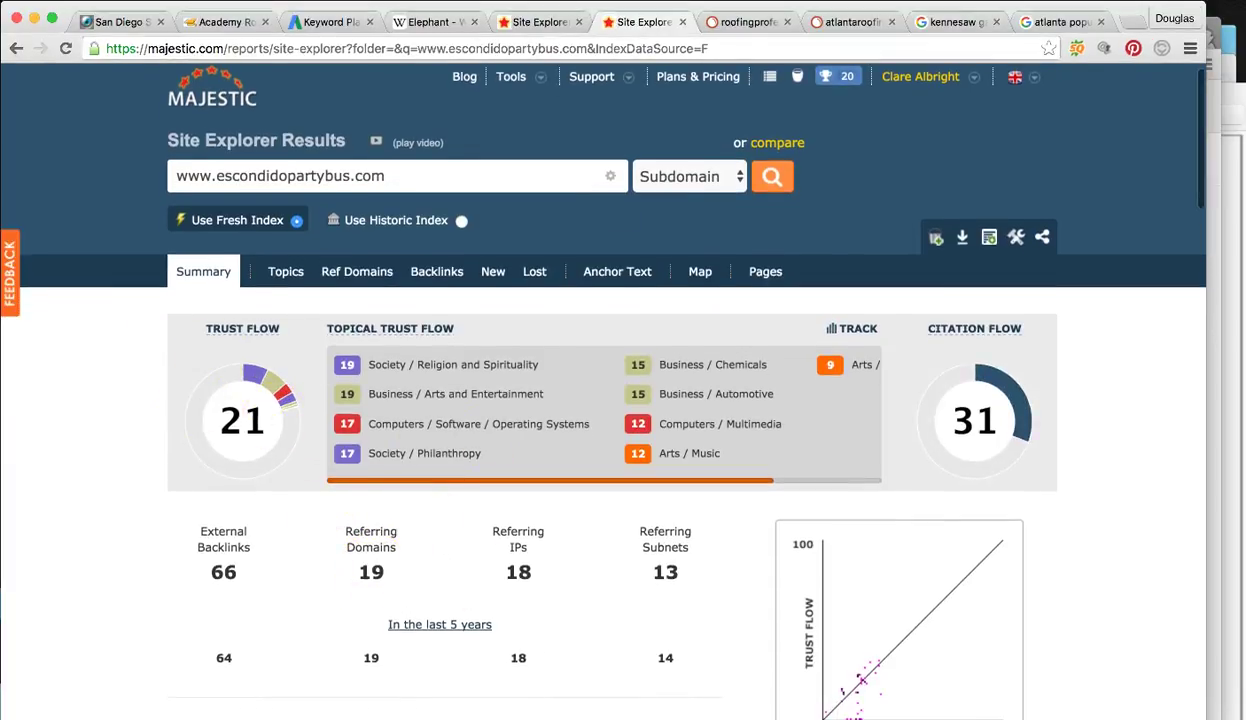
pyautogui.click(1228, 100)
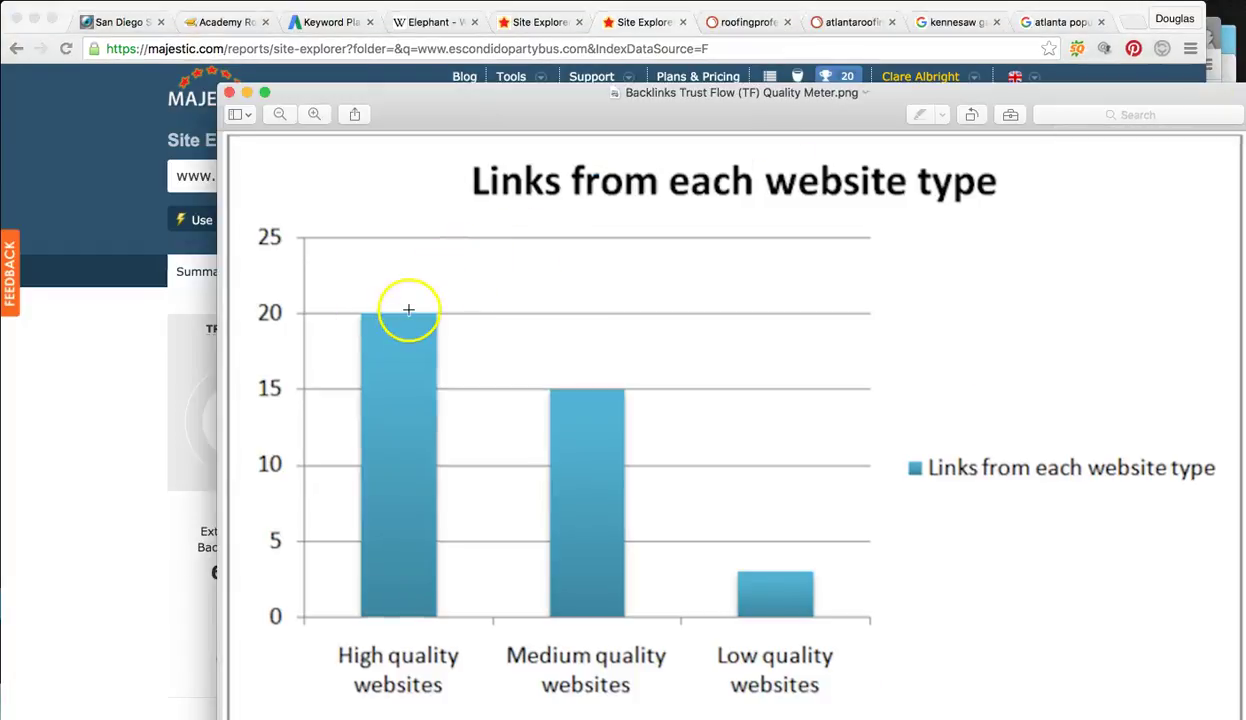
pyautogui.click(61, 410)
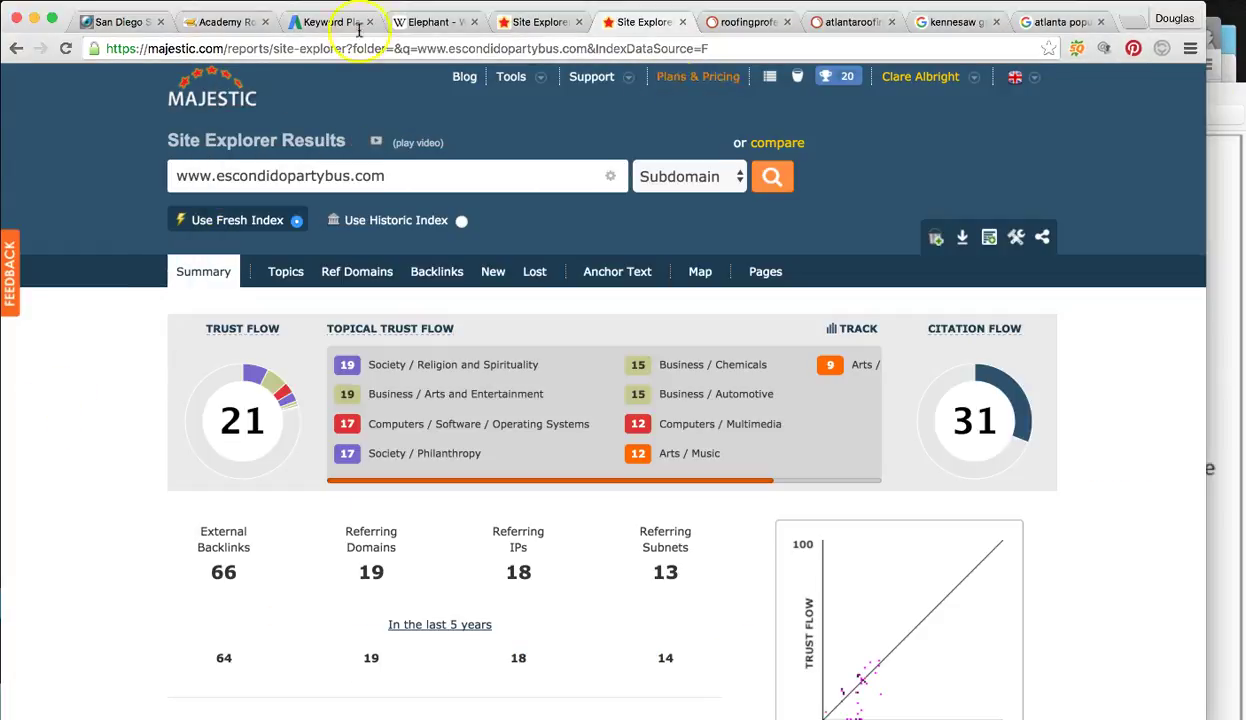
pyautogui.click(100, 21)
pyautogui.rightClick(149, 50)
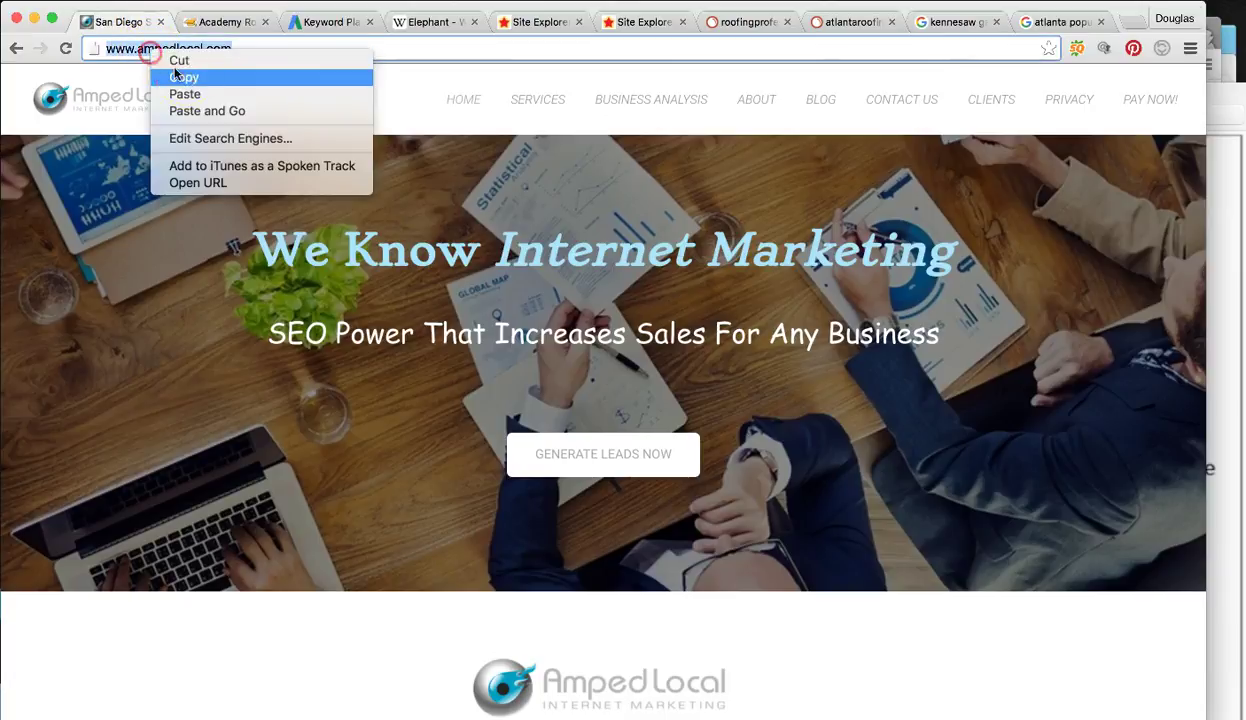
pyautogui.click(184, 77)
pyautogui.click(1048, 22)
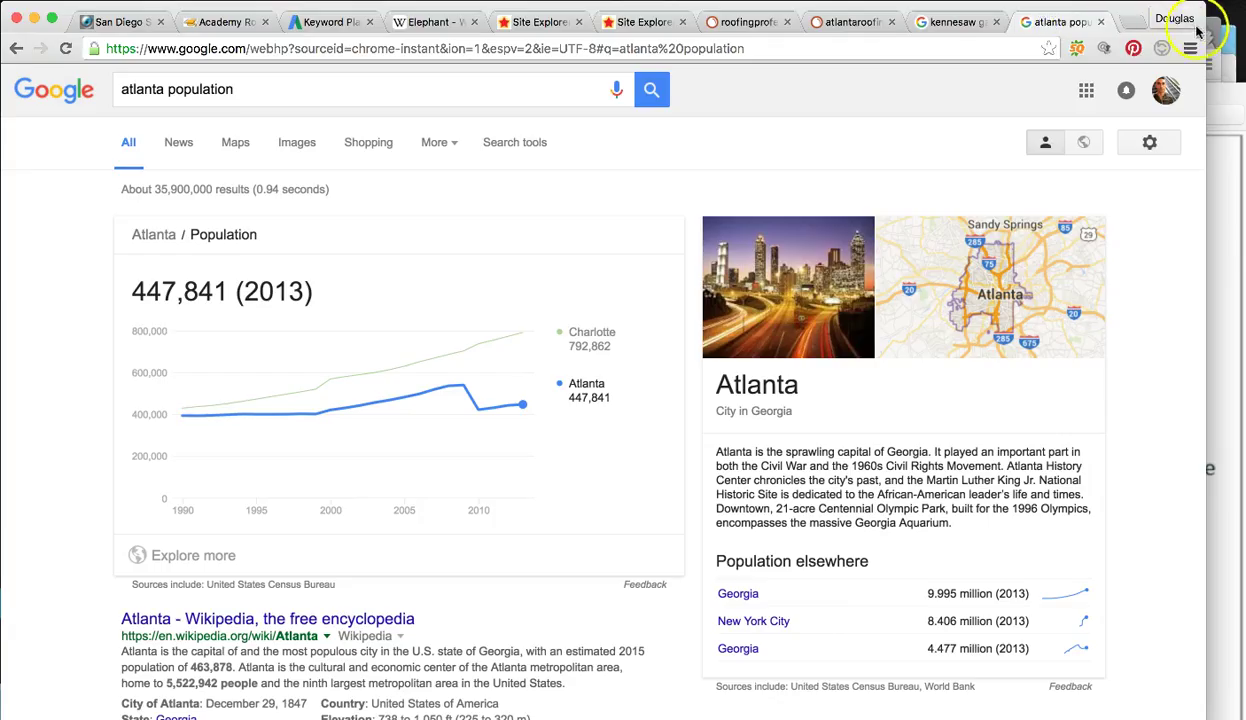
pyautogui.click(645, 22)
pyautogui.moveTo(425, 175); pyautogui.dragTo(176, 176)
pyautogui.rightClick(214, 176)
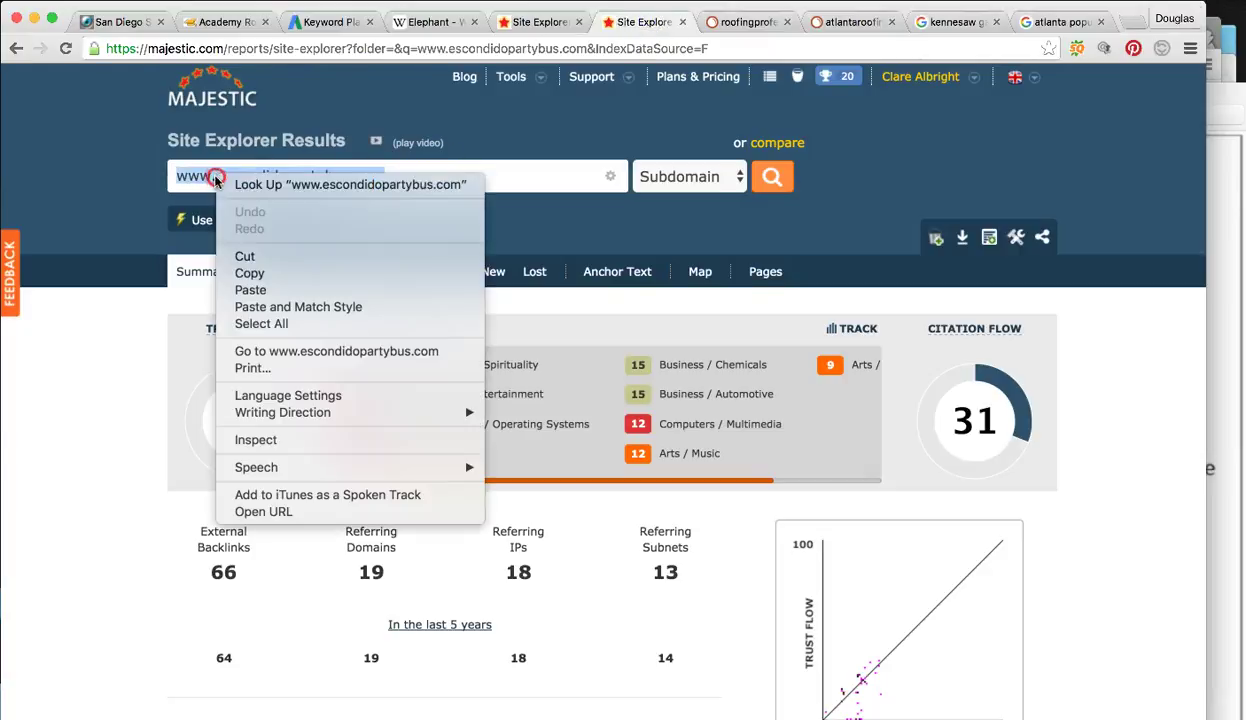
pyautogui.click(283, 280)
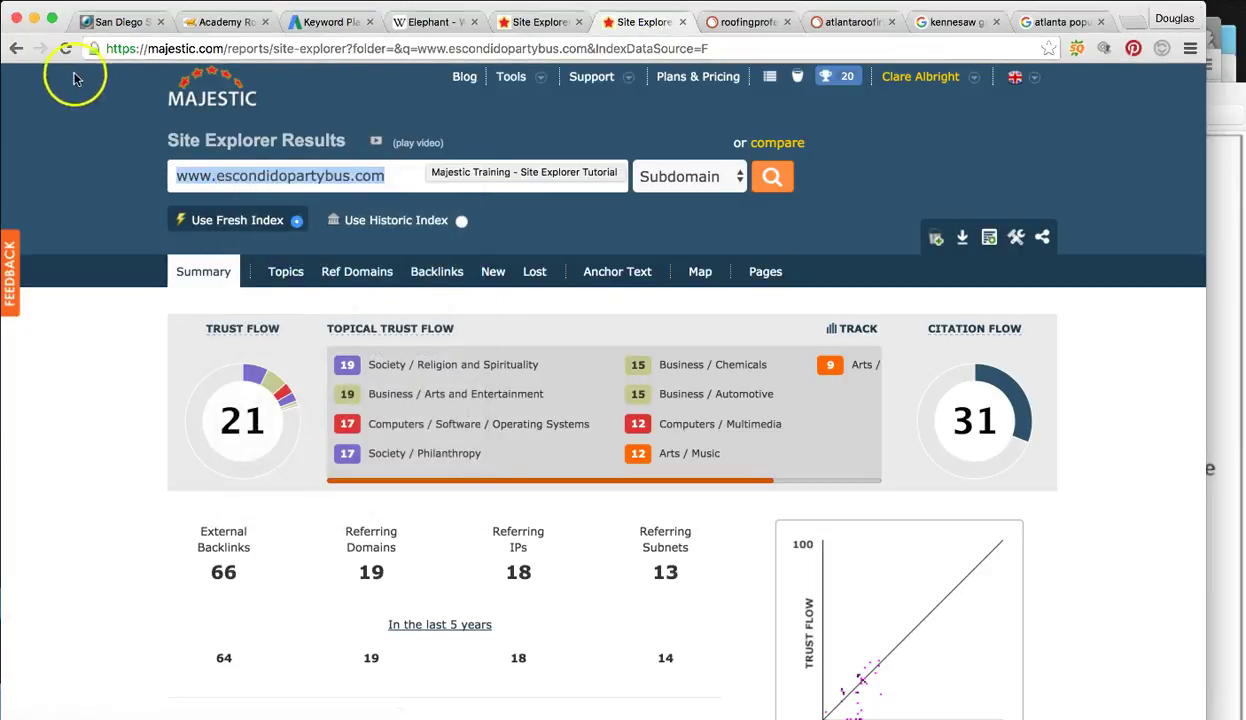
pyautogui.click(115, 22)
pyautogui.rightClick(143, 45)
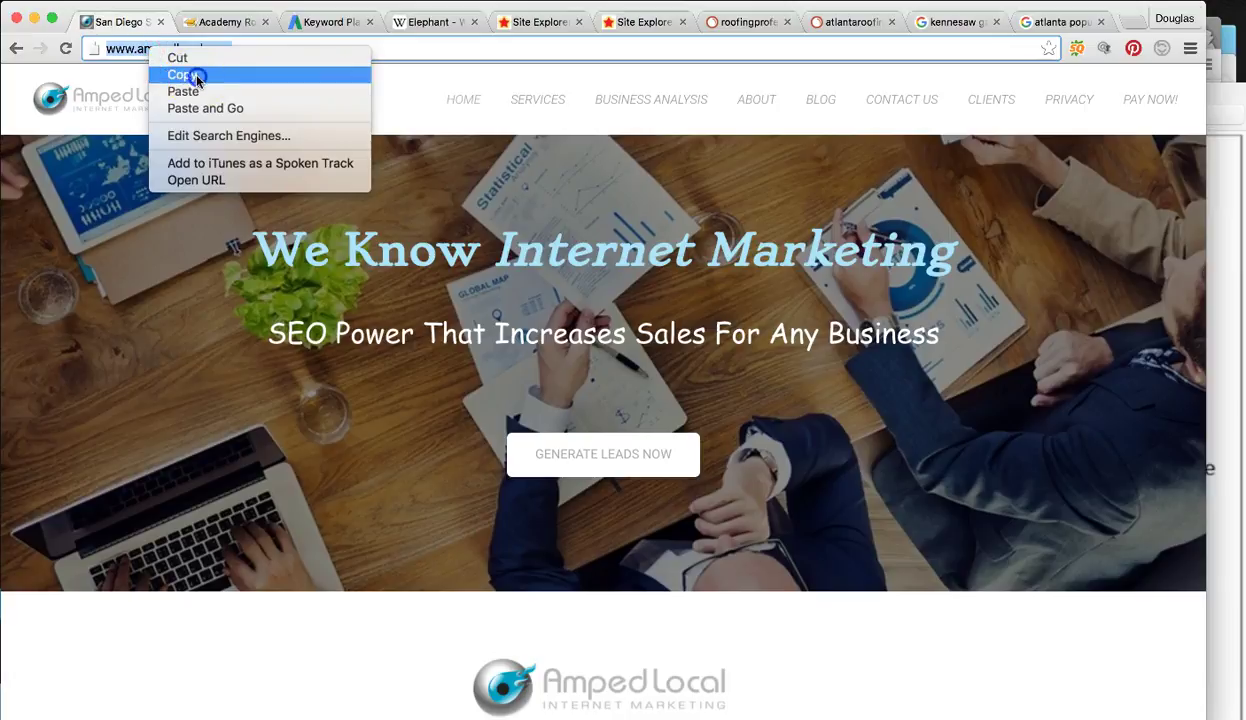
pyautogui.click(186, 72)
pyautogui.click(643, 22)
pyautogui.rightClick(387, 194)
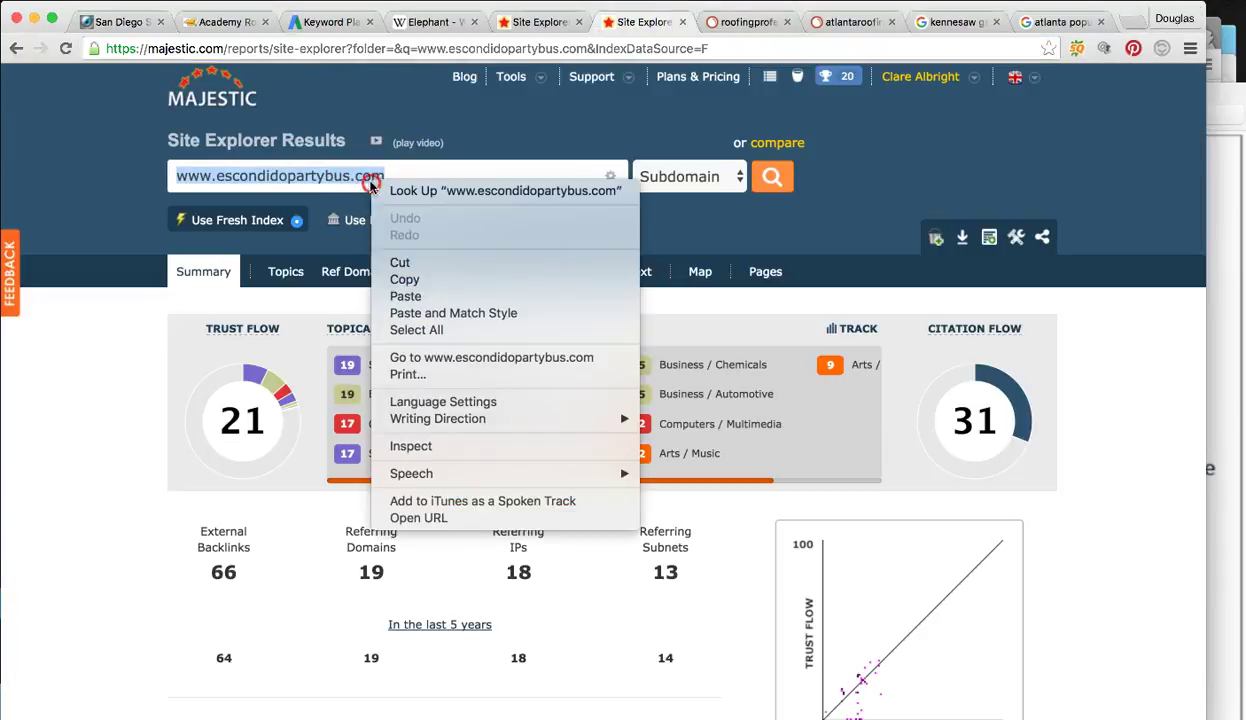
pyautogui.click(432, 298)
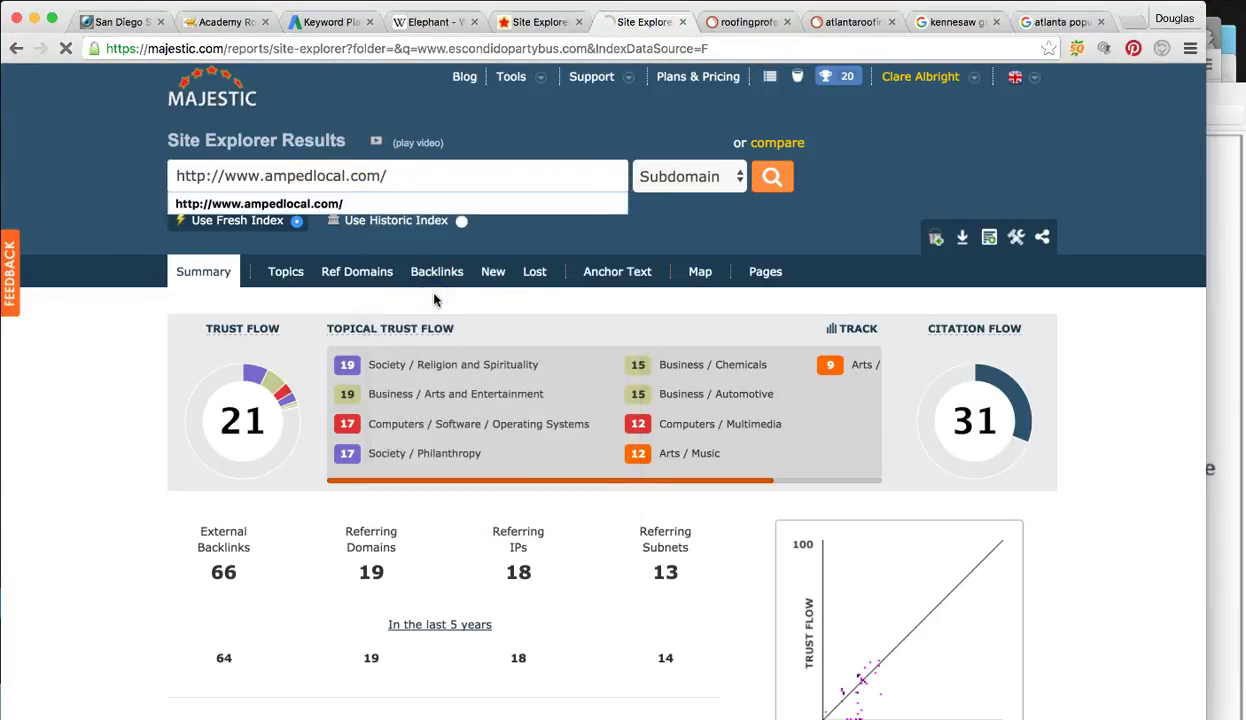
pyautogui.press('Return')
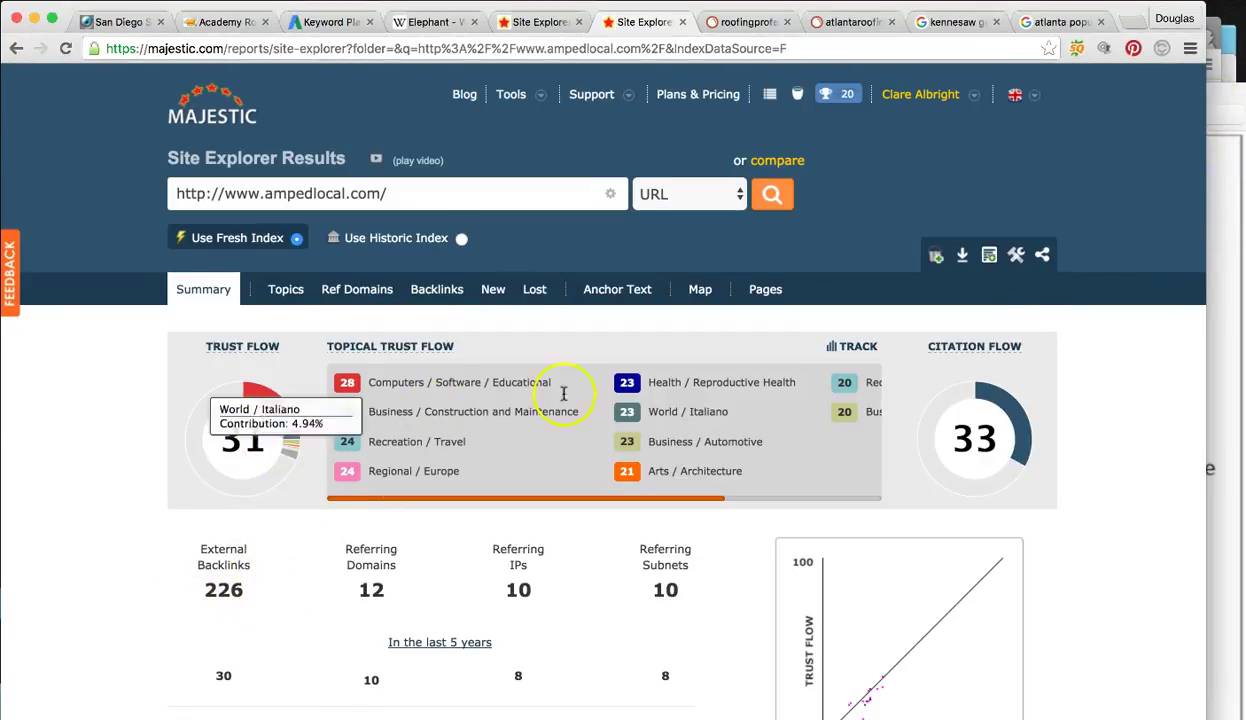
# Step: Compare the Trust Flow of ampedlocal.com with the link quality chart, and review its Citation Flow and backlink counts
pyautogui.click(1222, 140)
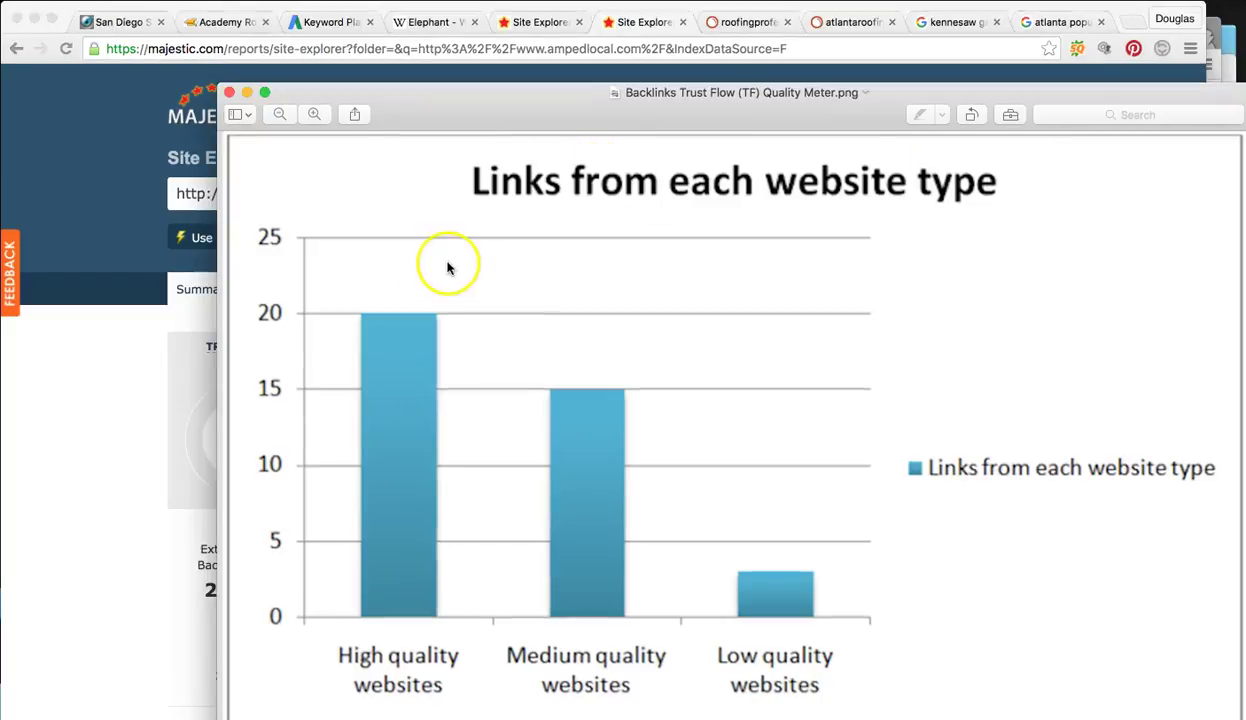
pyautogui.click(88, 430)
pyautogui.scroll(-1, 879, 317)
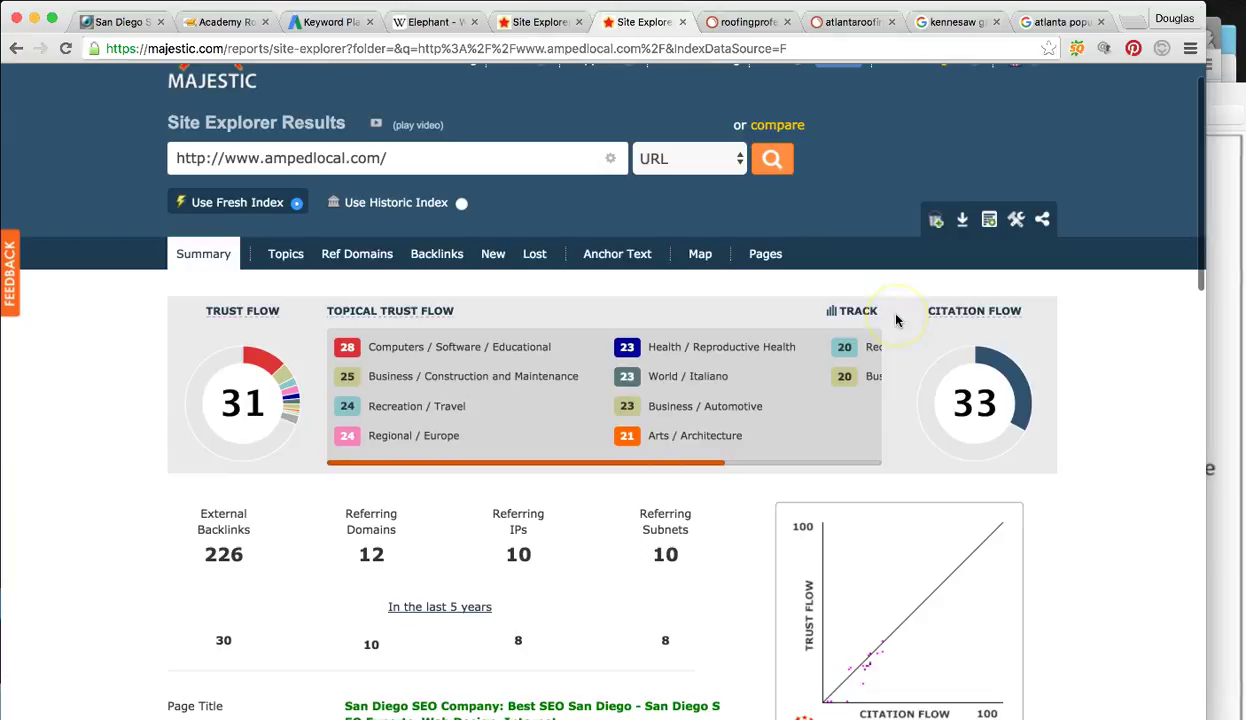
# Step: View the Academy Roofing homepage, and open the Google map of Kennesaw, GA from the population search results
pyautogui.click(215, 21)
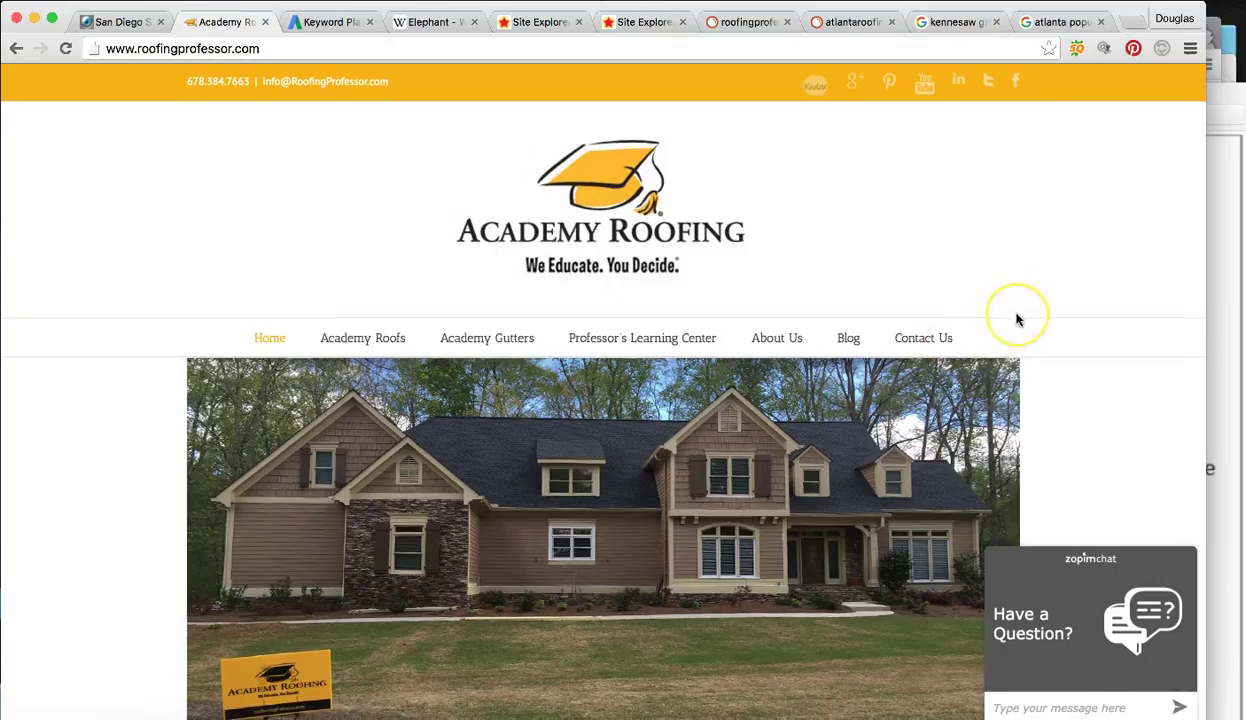
pyautogui.scroll(-1, 1012, 320)
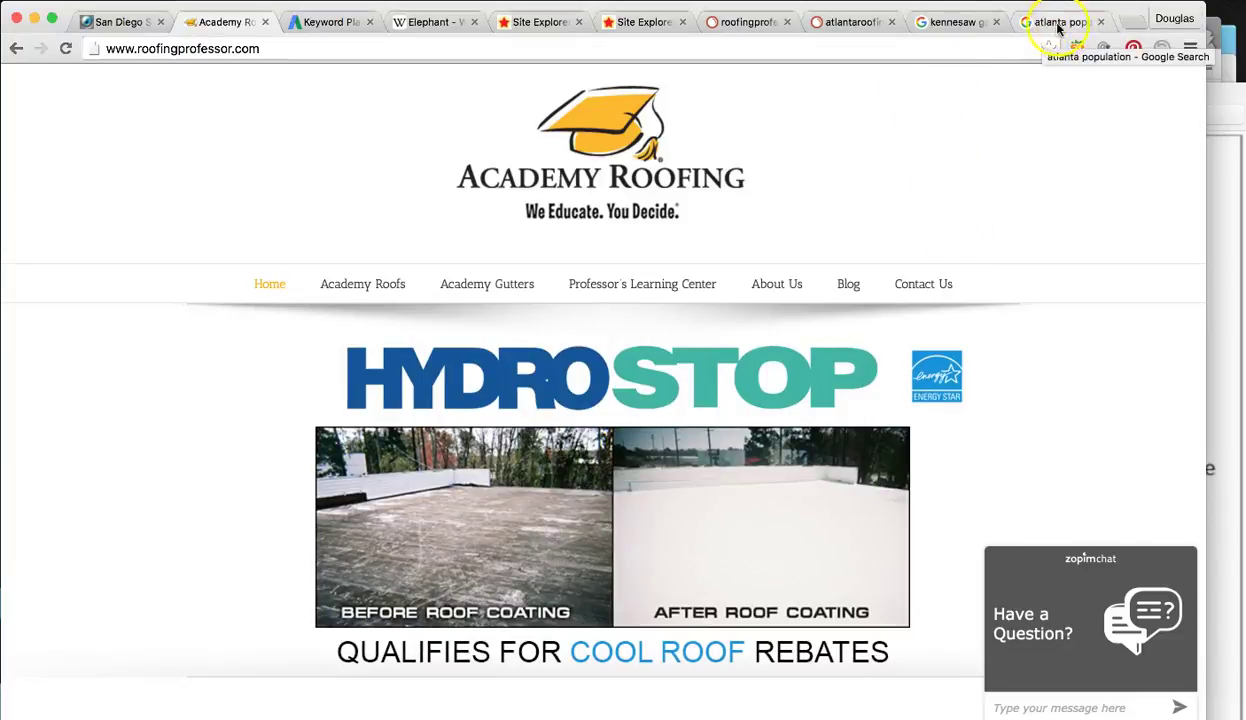
pyautogui.click(922, 22)
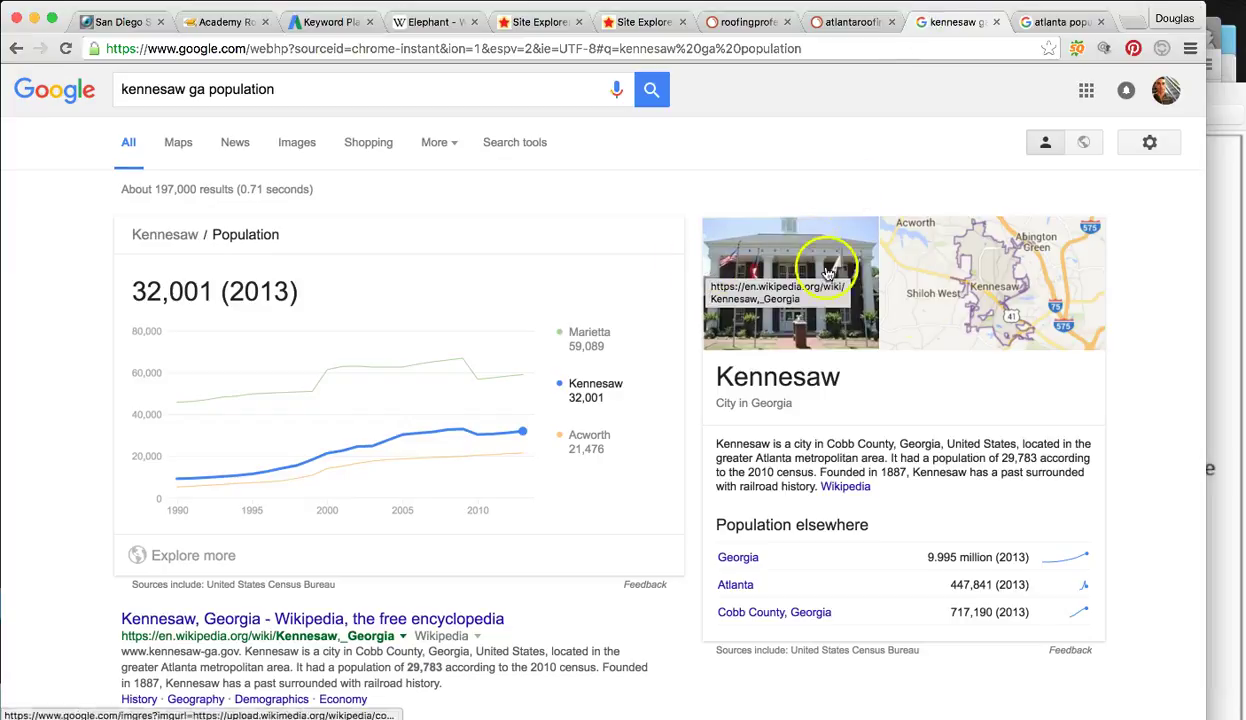
pyautogui.click(1005, 292)
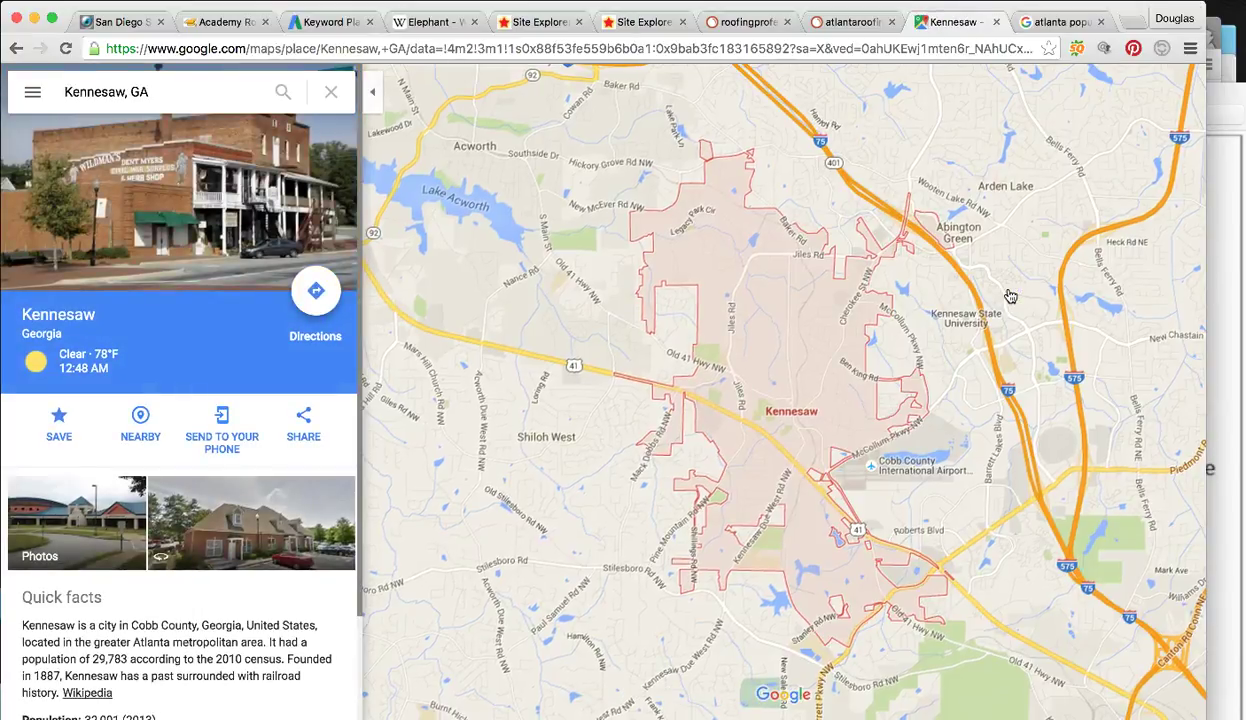
# Step: Look over the map of Kennesaw and the neighbouring cities toward Marietta and Smyrna
pyautogui.moveTo(1050, 438); pyautogui.dragTo(737, 236)
pyautogui.moveTo(879, 606); pyautogui.dragTo(860, 445)
pyautogui.moveTo(822, 556); pyautogui.dragTo(867, 582)
pyautogui.scroll(-3, 867, 582)
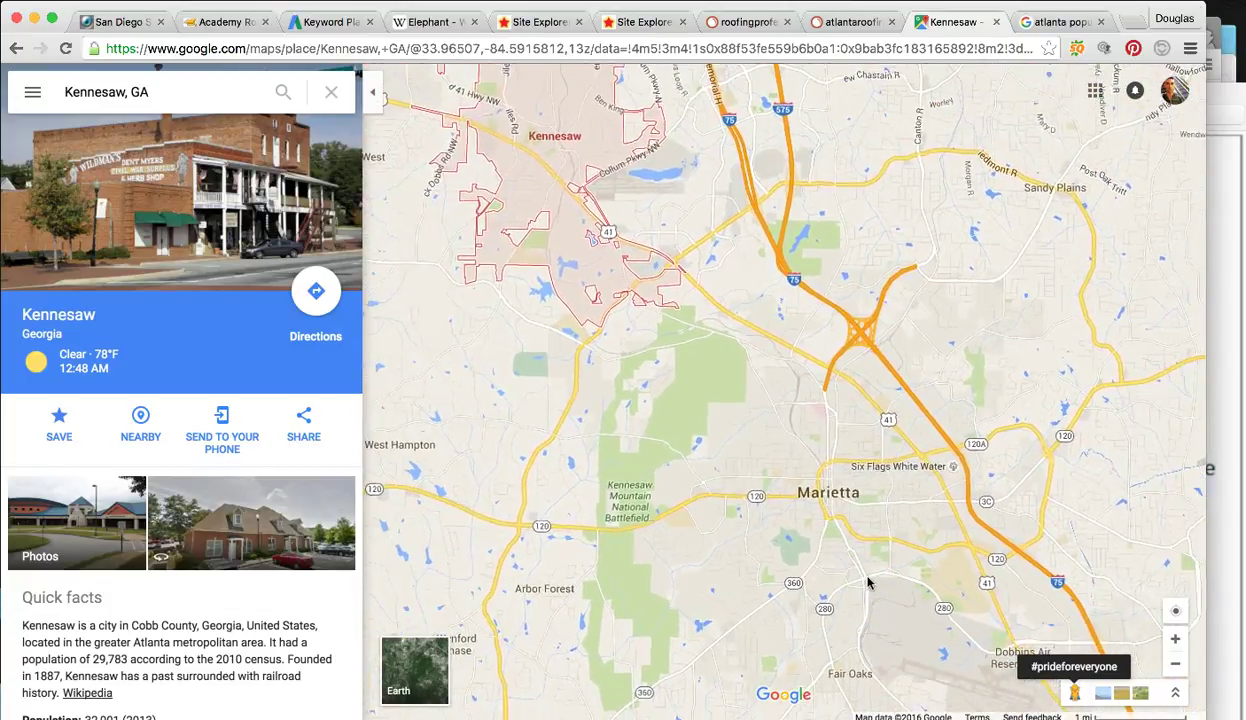
pyautogui.scroll(-1, 867, 582)
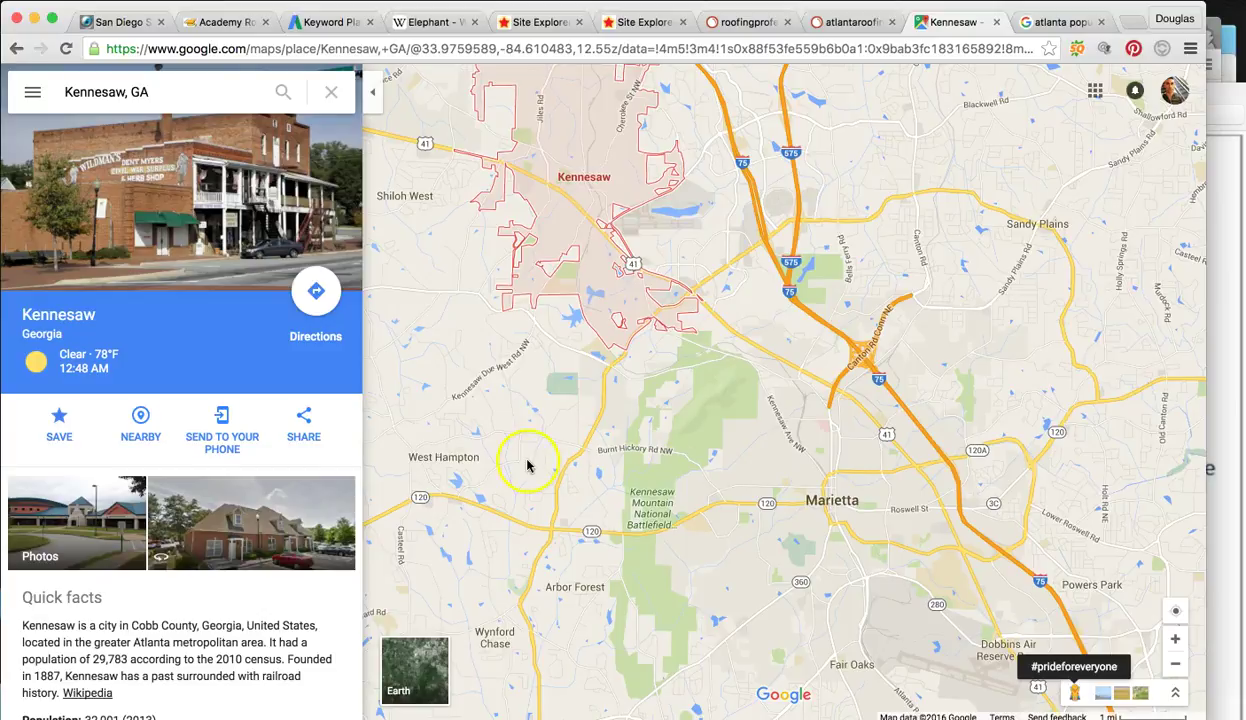
pyautogui.moveTo(484, 370); pyautogui.dragTo(604, 452)
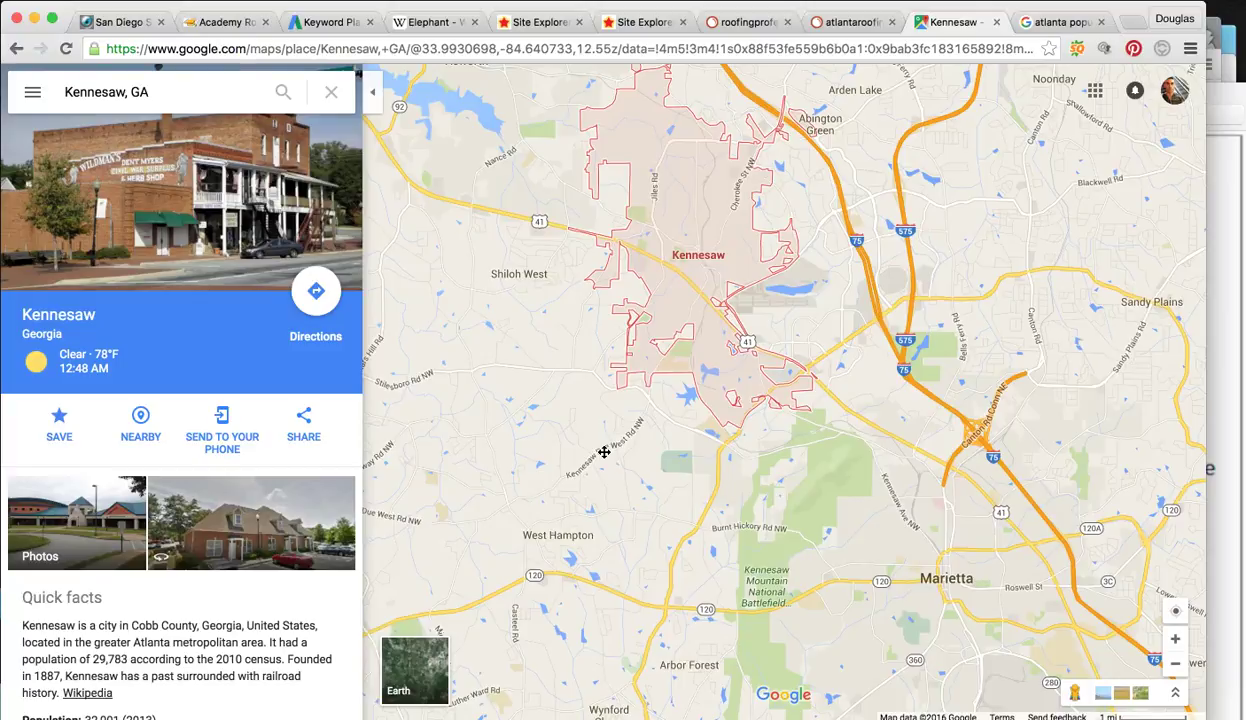
pyautogui.moveTo(865, 645); pyautogui.dragTo(726, 331)
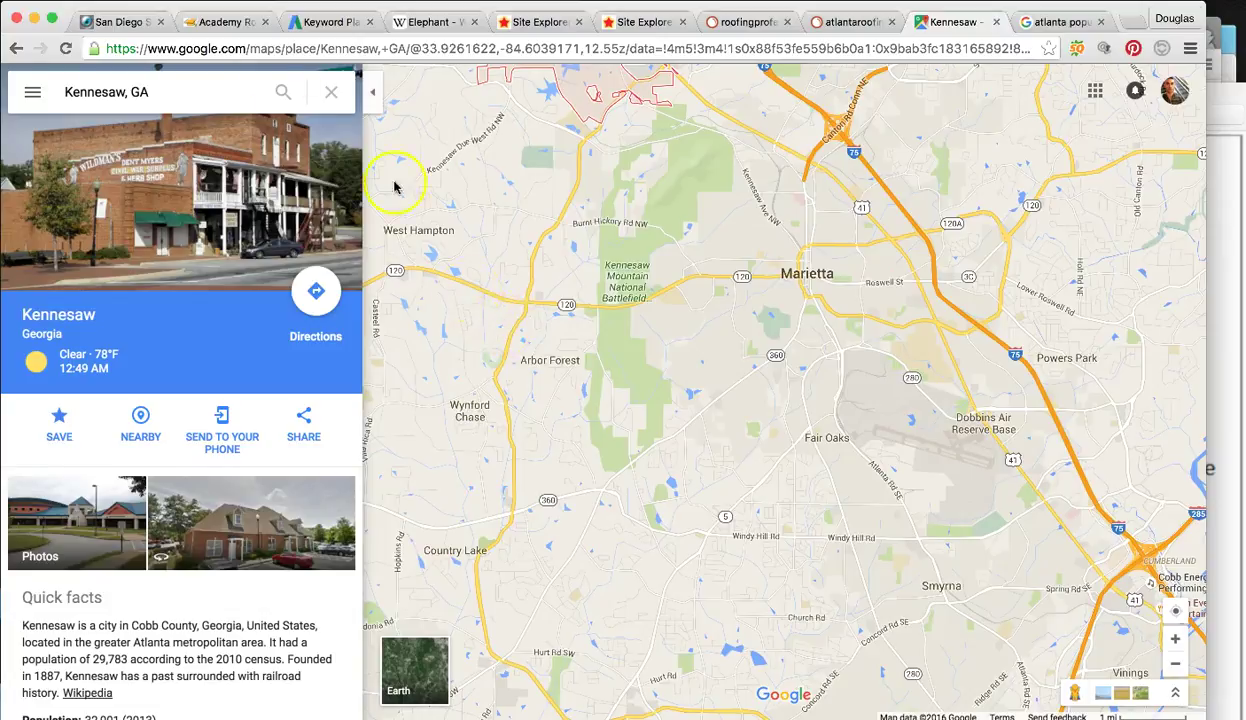
# Step: Return to the Amped Local website, and open its contact page to view the form and contact details
pyautogui.click(238, 24)
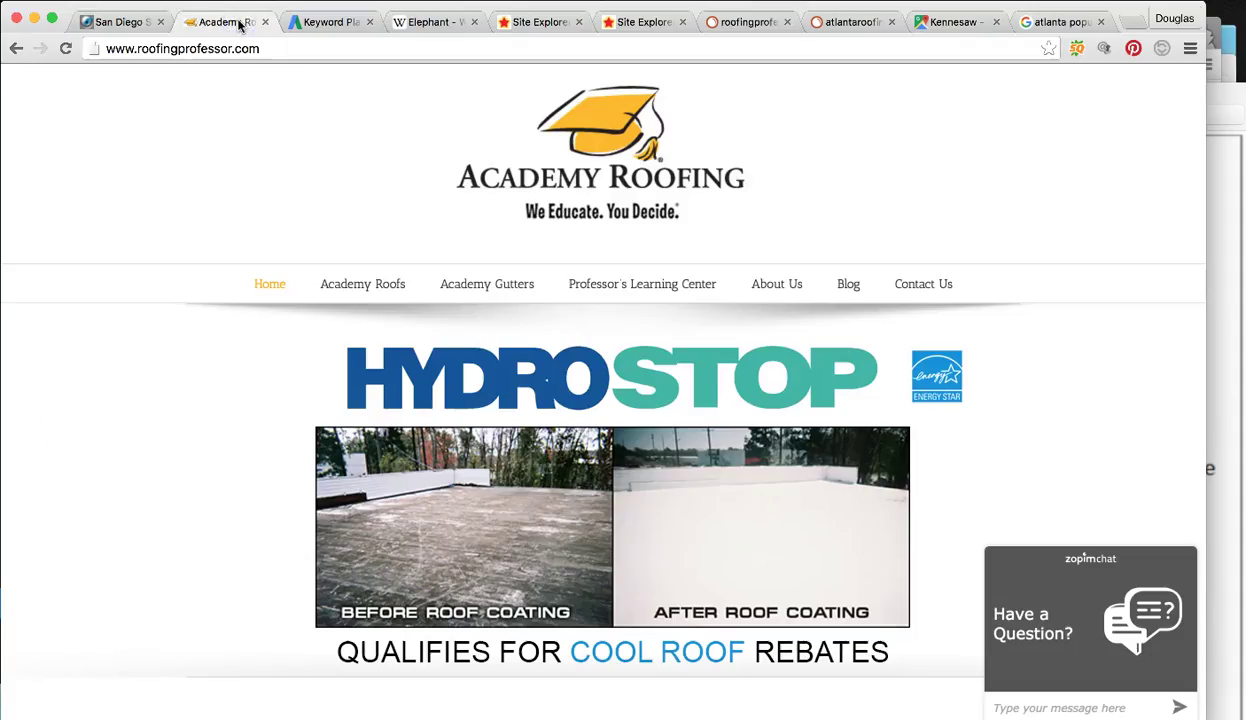
pyautogui.click(125, 22)
pyautogui.click(883, 103)
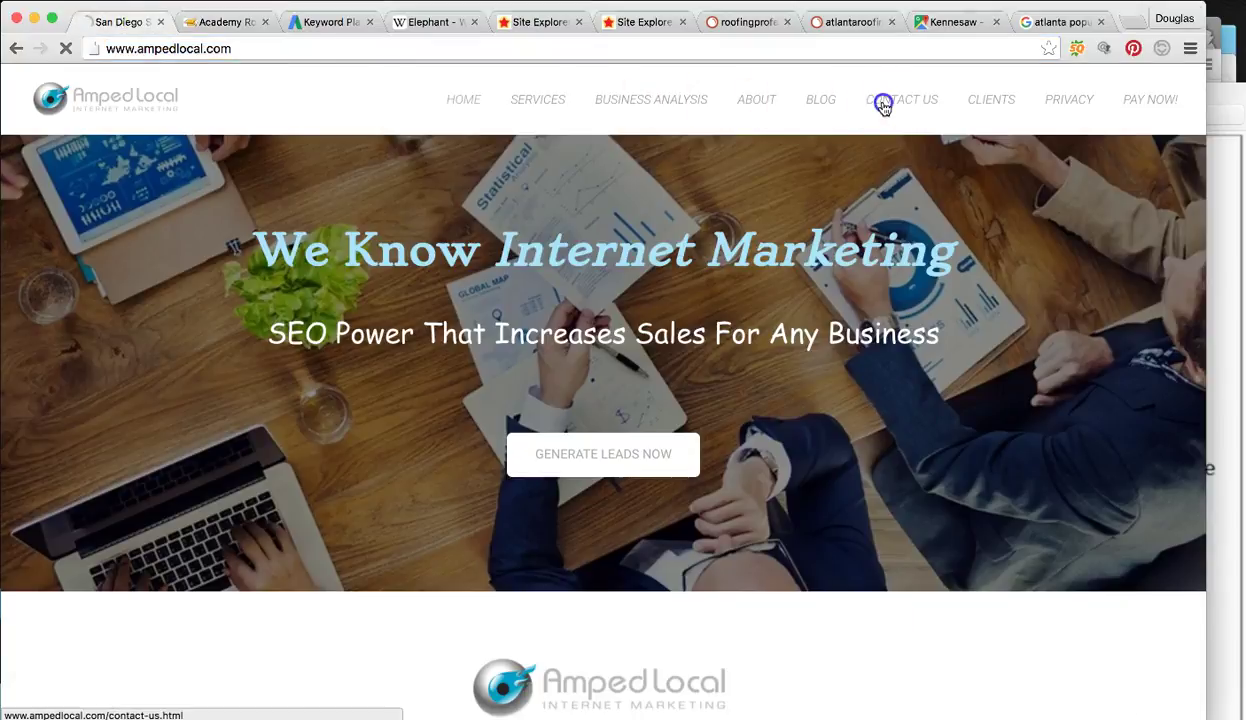
pyautogui.scroll(-1, 968, 186)
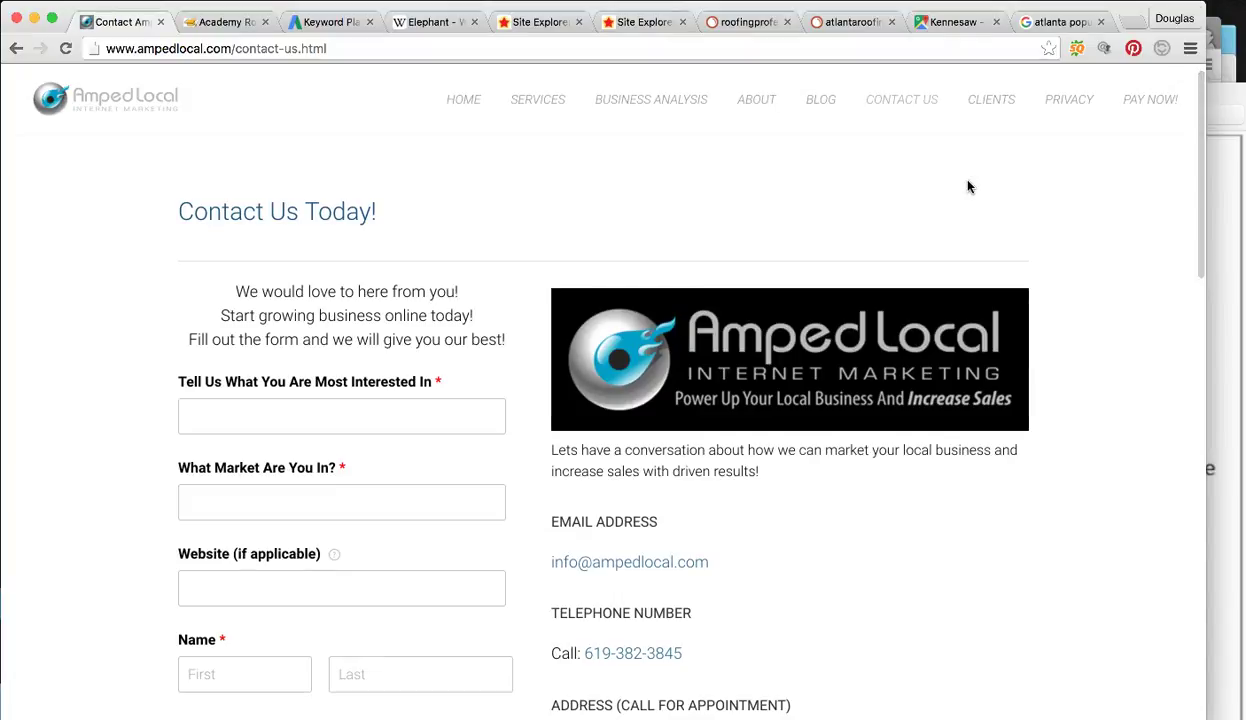